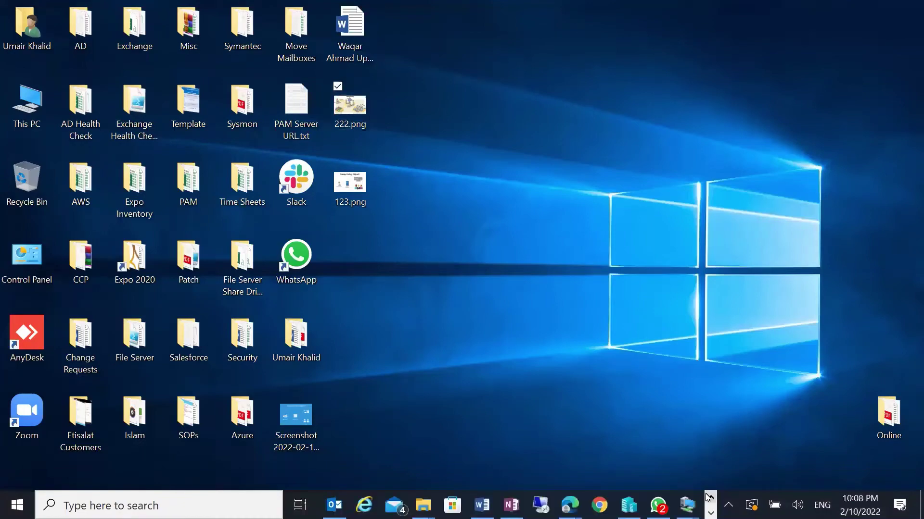
Step: Switch to the Windows-Server-2022 virtual machine and close the two open Group Policy windows there
mouse_move(686, 500)
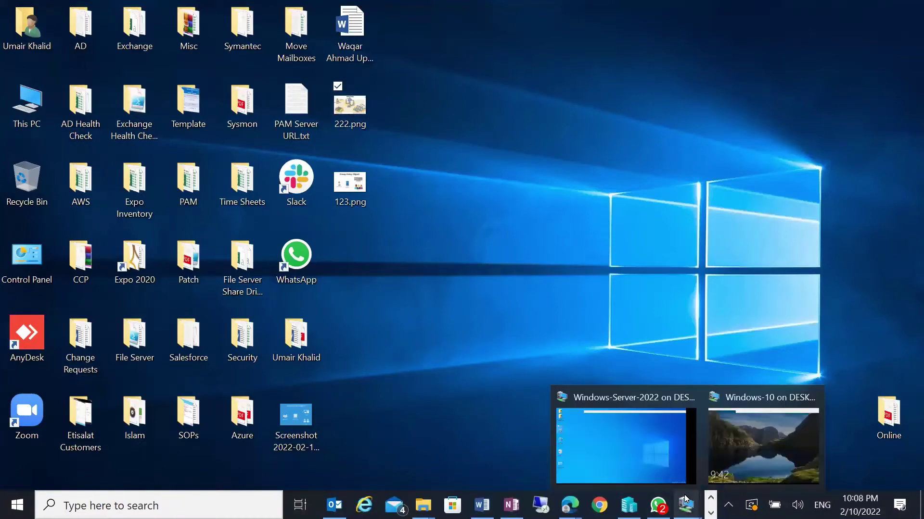
left_click(636, 431)
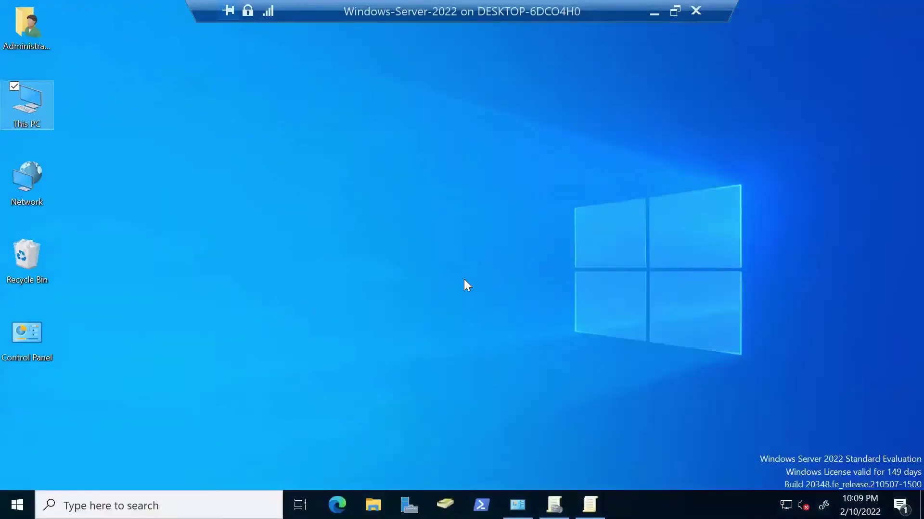
right_click(558, 503)
left_click(561, 478)
right_click(555, 503)
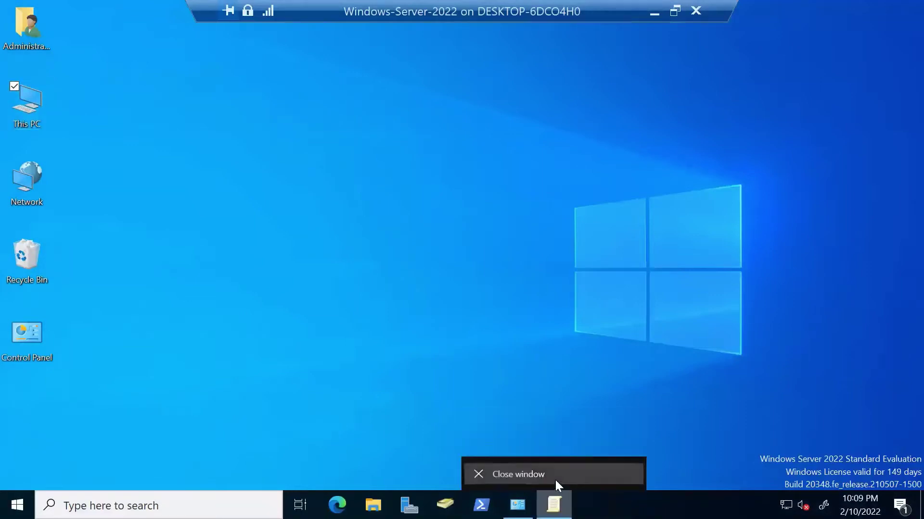
left_click(555, 479)
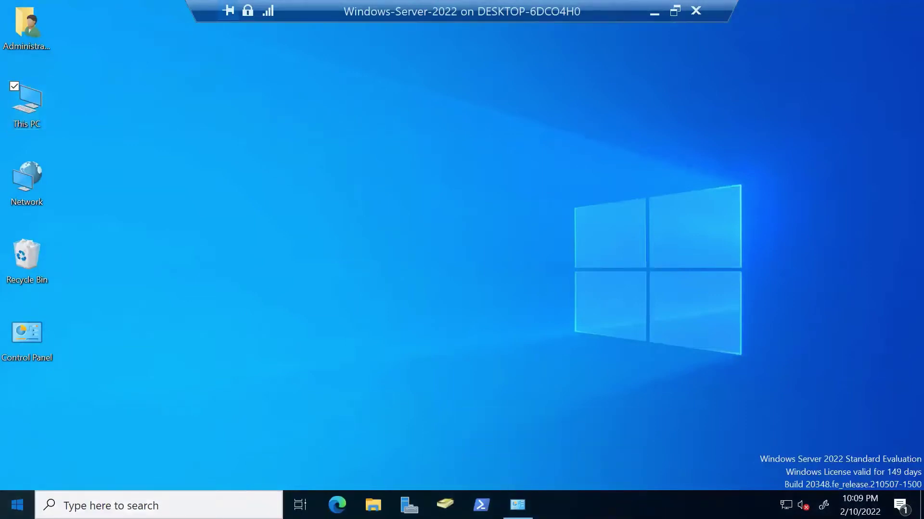
Step: Open Group Policy Management from the server's Administrative Tools
left_click(17, 505)
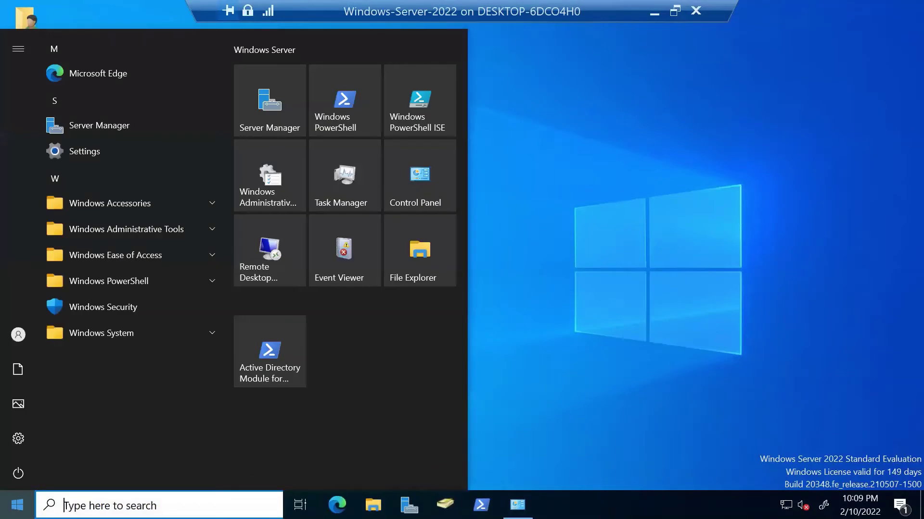
left_click(262, 189)
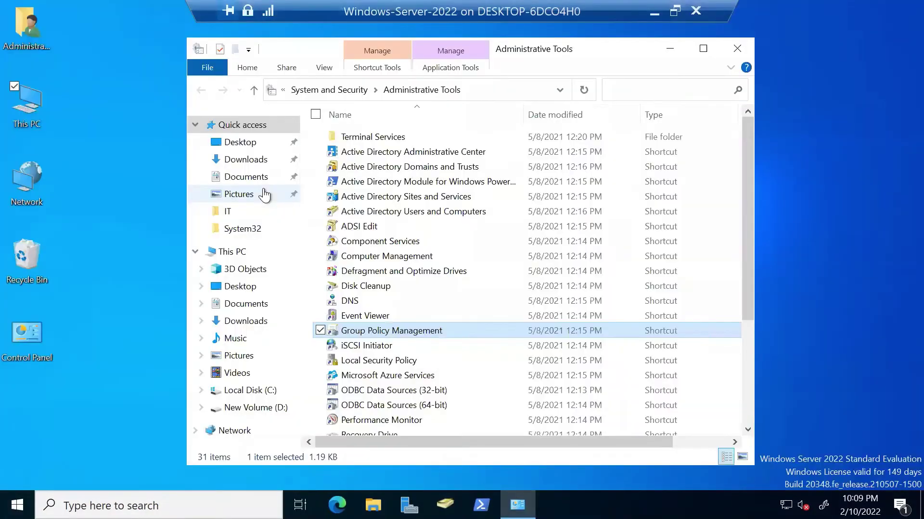
double_click(408, 335)
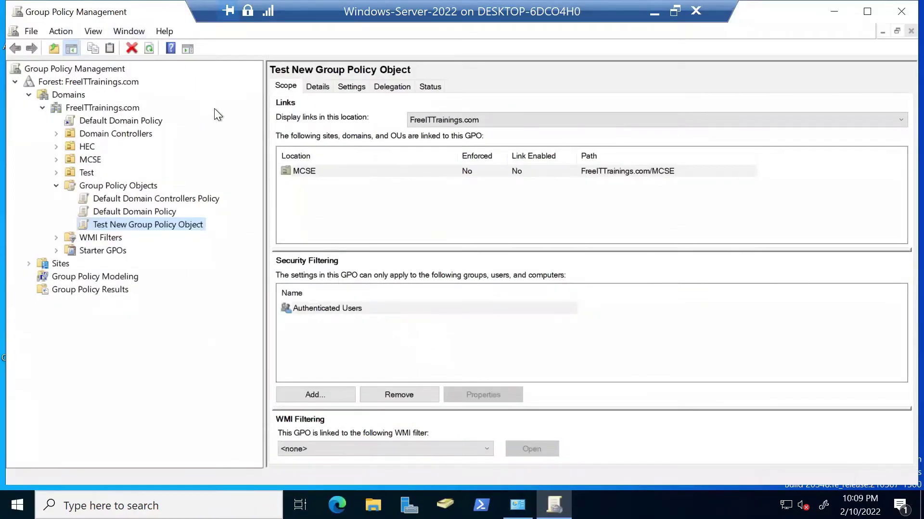
Step: Collapse the forest tree and expand it again down to the contents of the FreeITTrainings.com domain
left_click(29, 94)
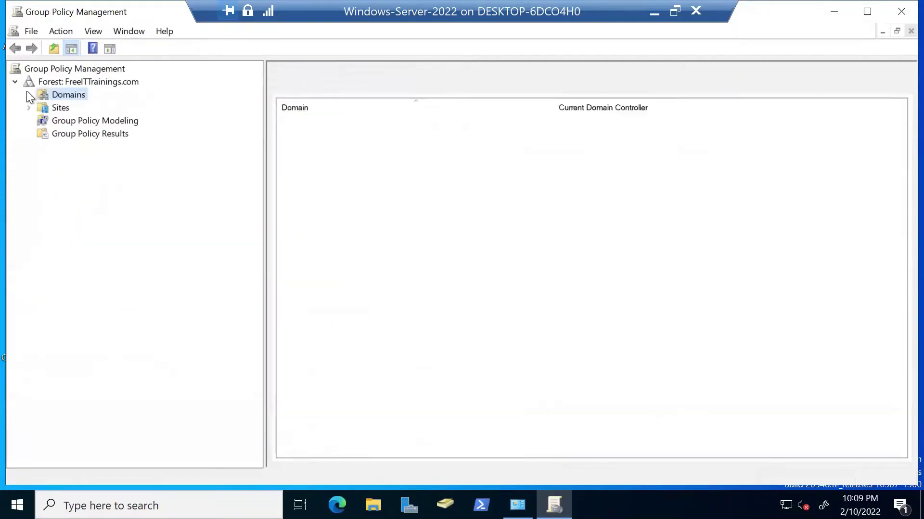
left_click(17, 82)
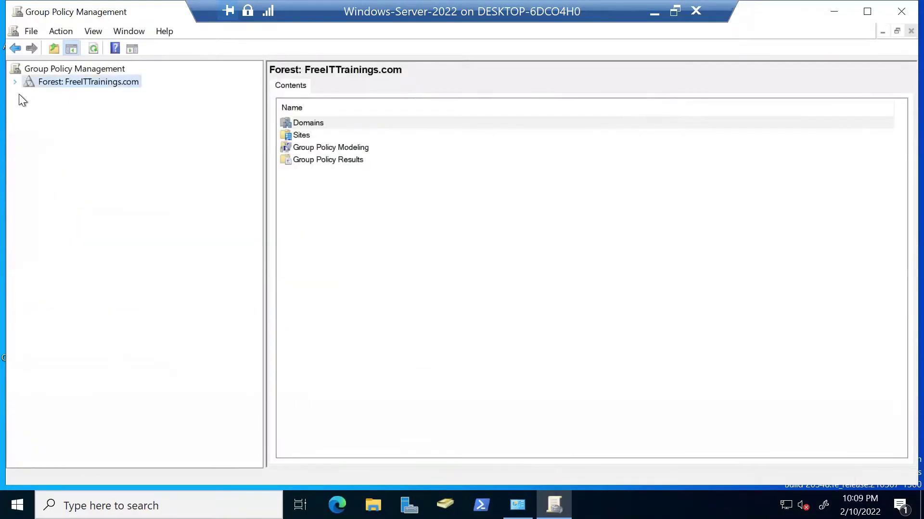
left_click(14, 82)
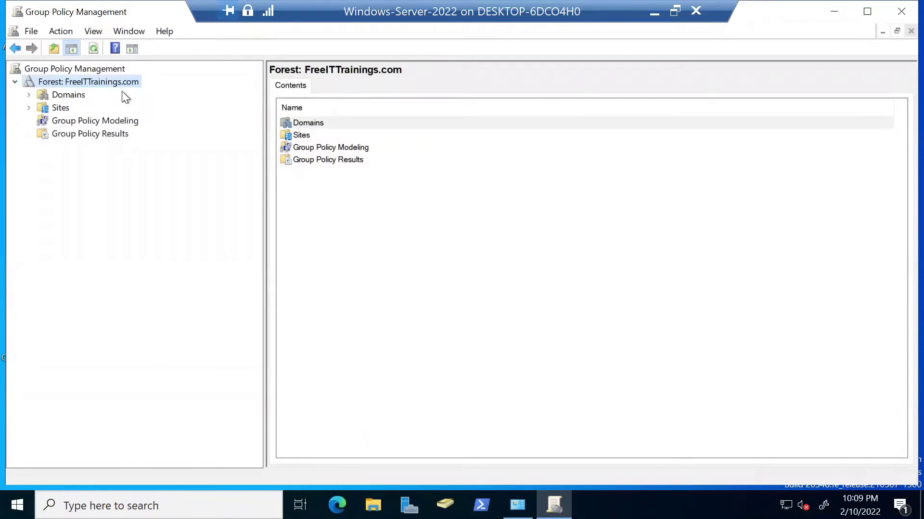
left_click(30, 95)
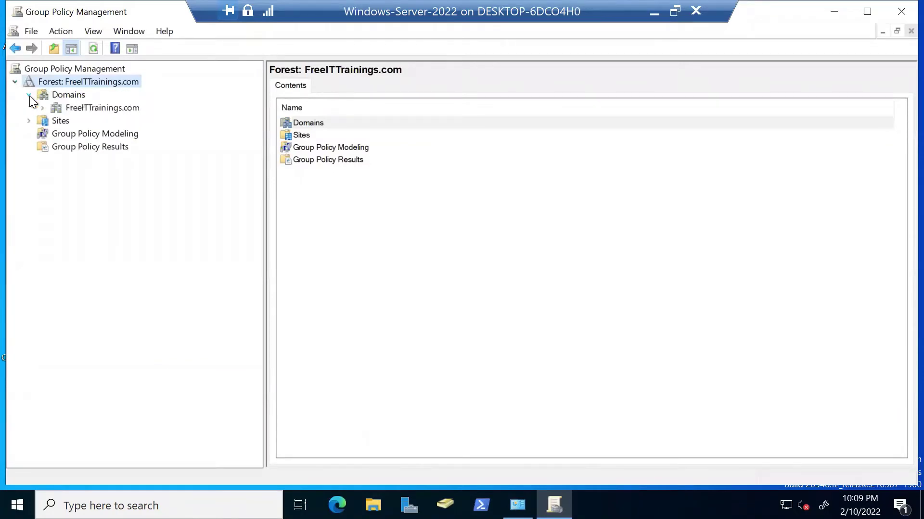
left_click(42, 108)
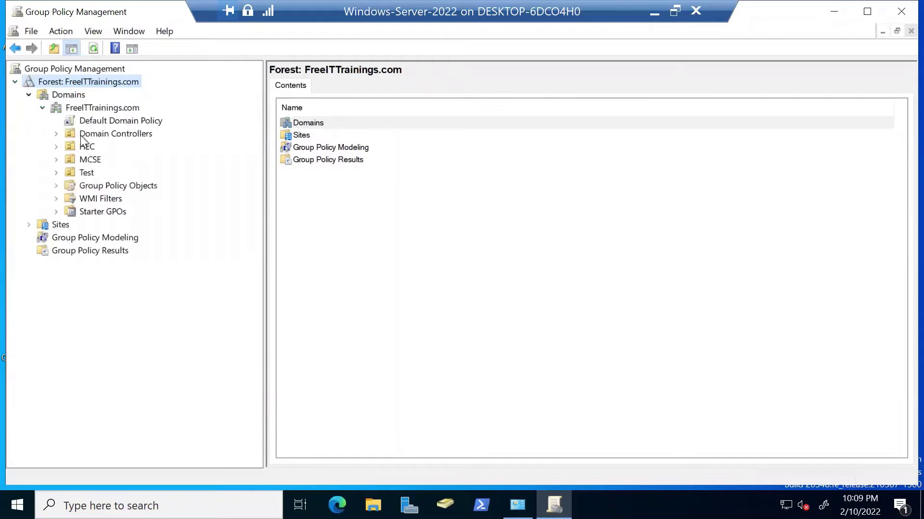
Step: Look through the Sites container, the Domain Controllers, HEC and MCSE units, and the Group Policy Objects container
left_click(45, 225)
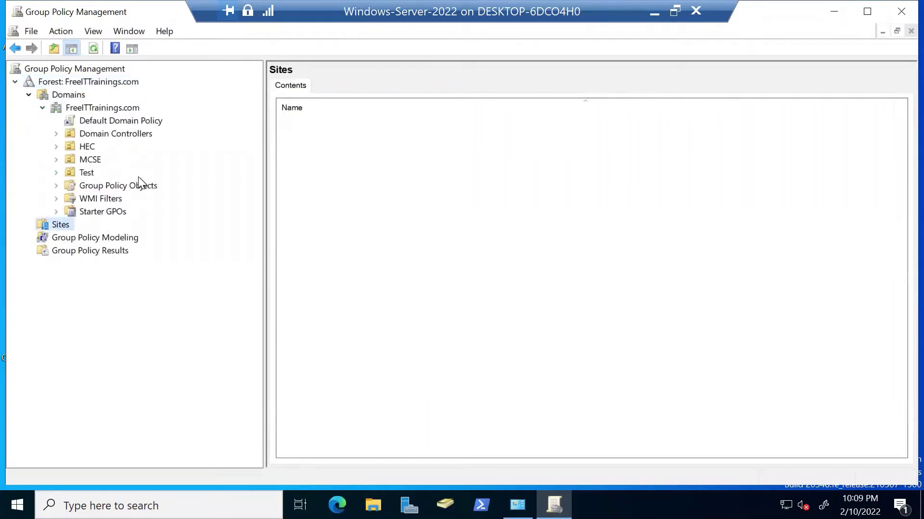
left_click(78, 134)
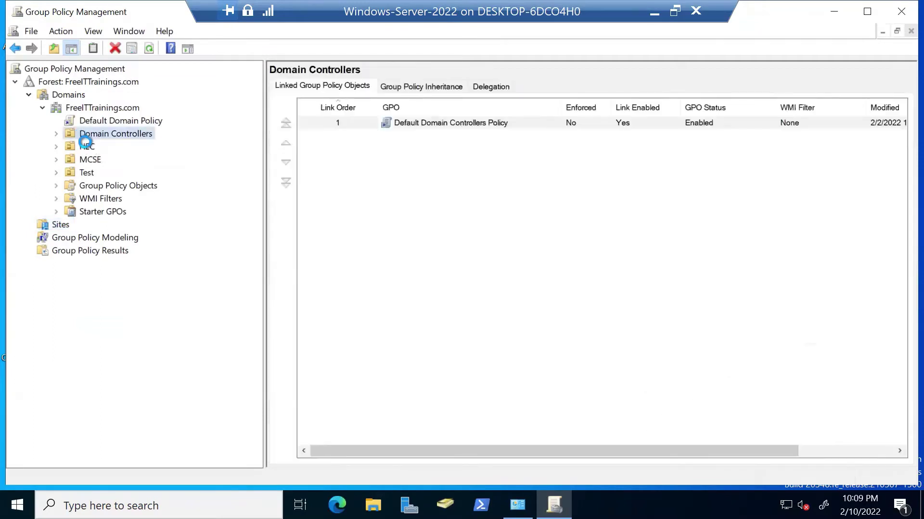
left_click(86, 147)
left_click(89, 161)
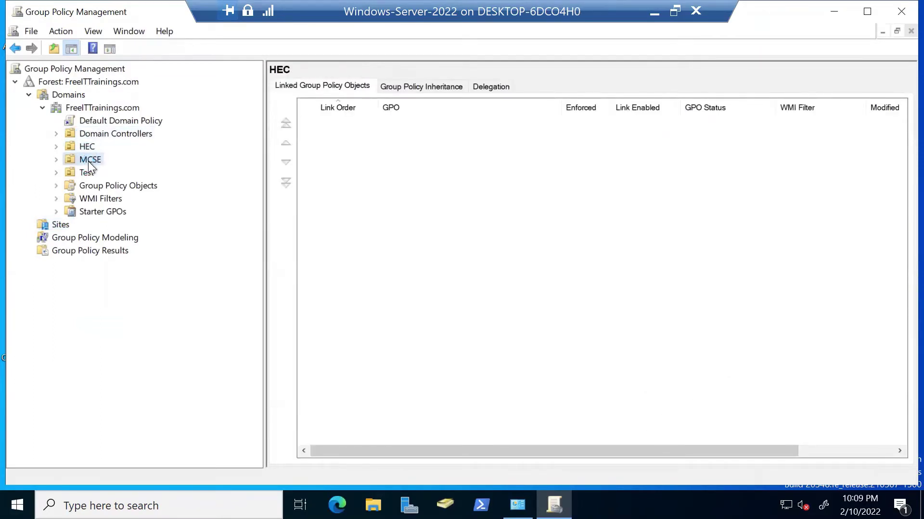
left_click(96, 186)
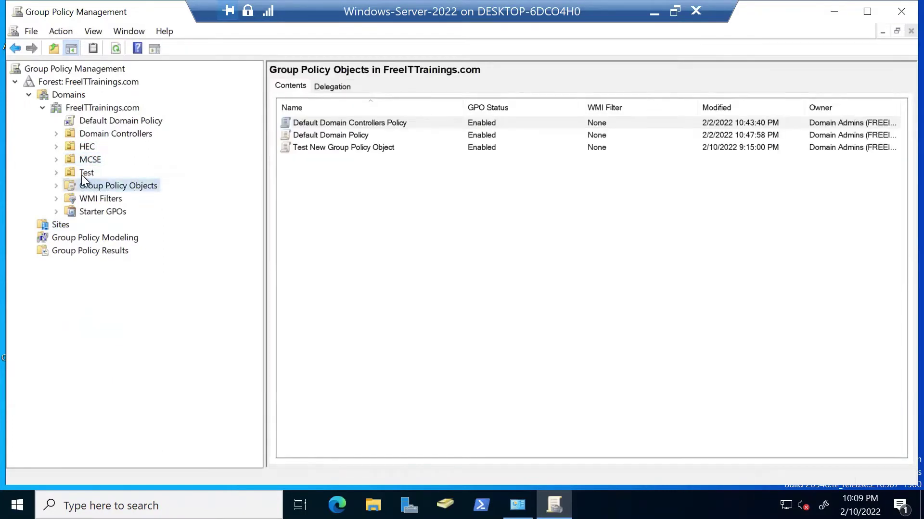
Step: Delete the Test New Group Policy Object link from the MCSE organizational unit and confirm the removal
left_click(85, 160)
right_click(408, 124)
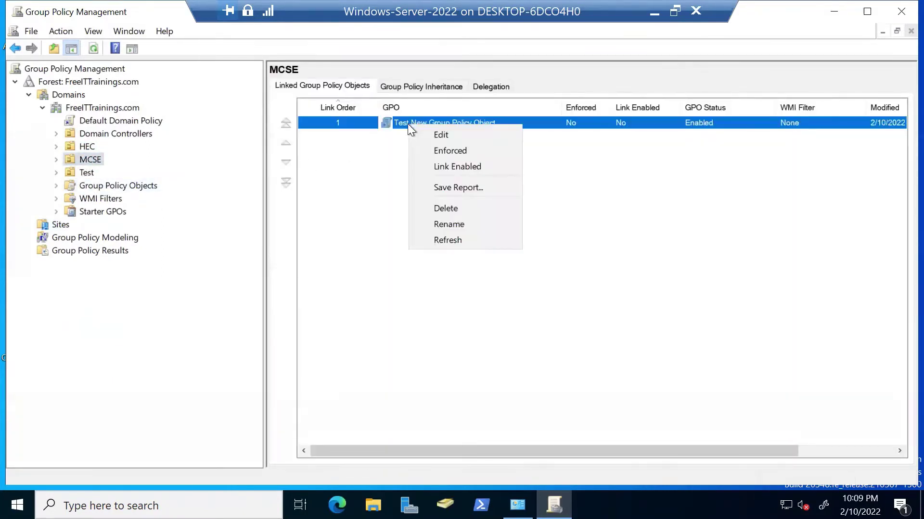
left_click(466, 212)
left_click(468, 285)
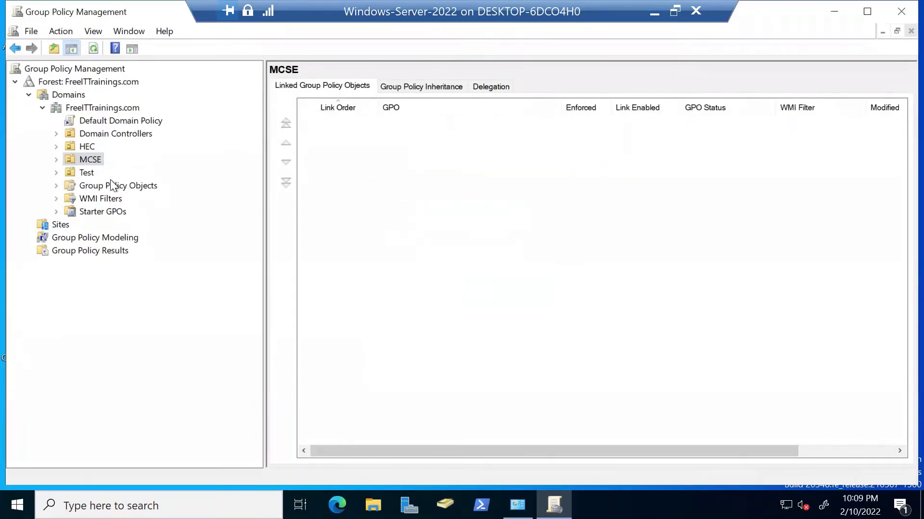
Step: Expand the domain's Group Policy Objects container and view the Default Domain Controllers Policy, dismissing the SYSVOL permissions change
left_click(99, 108)
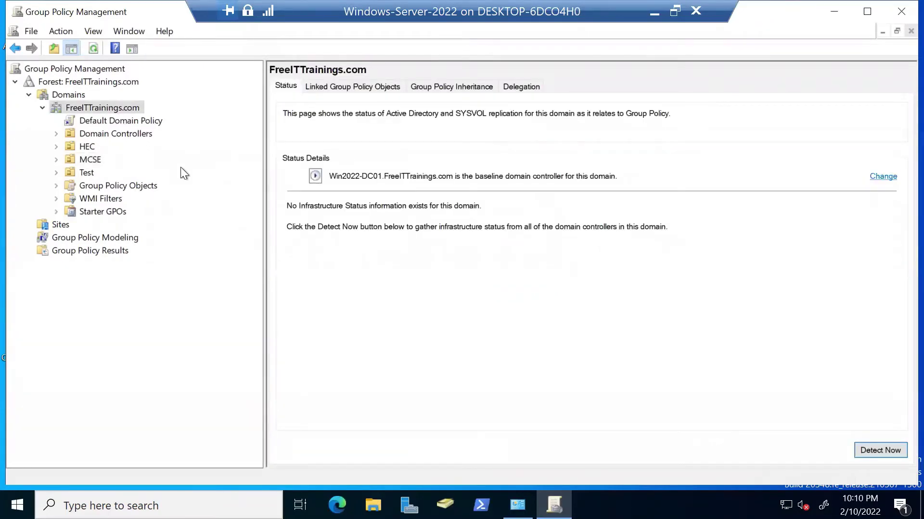
left_click(134, 186)
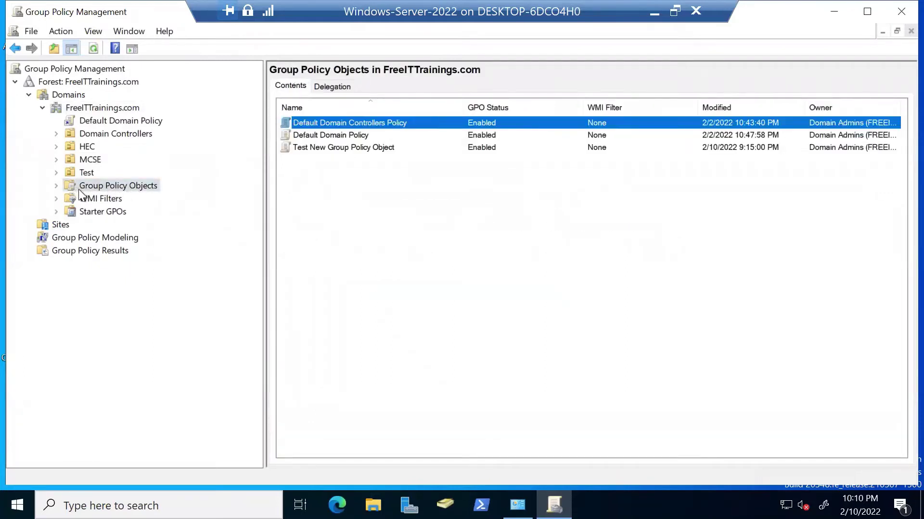
left_click(55, 186)
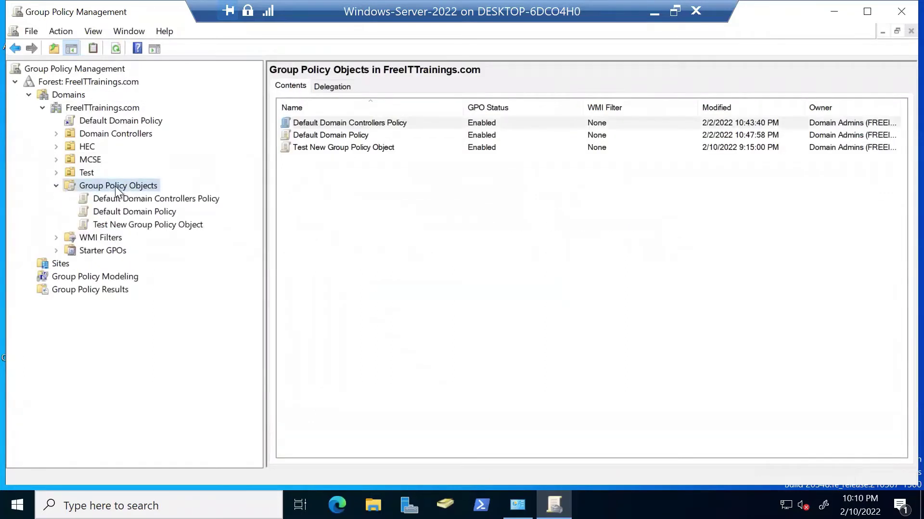
left_click(139, 199)
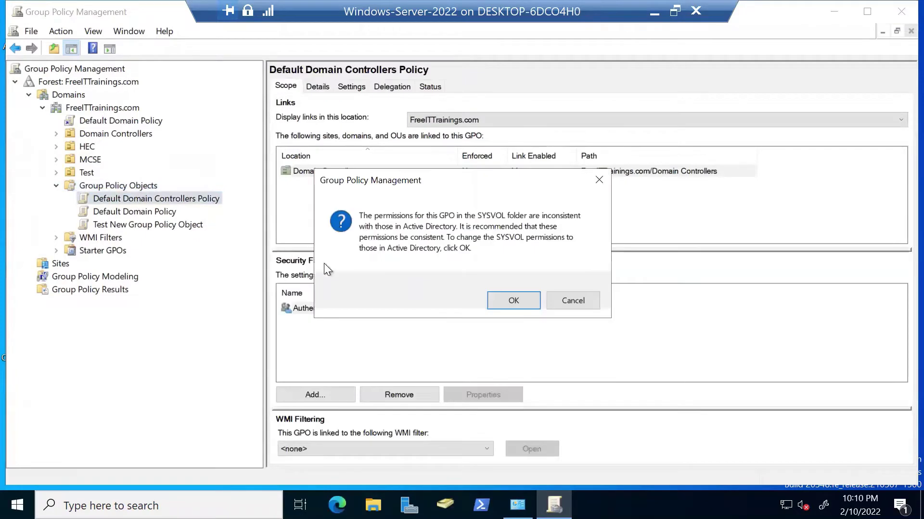
left_click(599, 179)
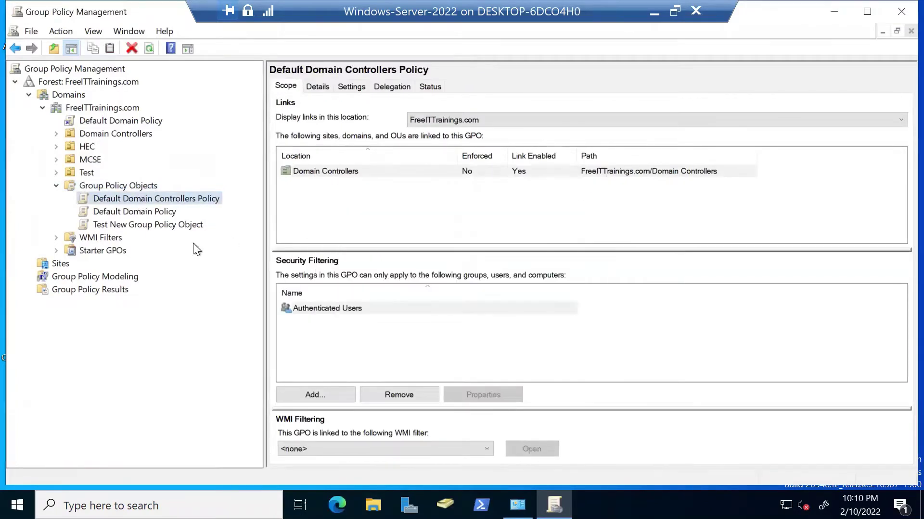
Step: Select the Default Domain Policy object and accept changing its SYSVOL permissions to match those in Active Directory
left_click(158, 213)
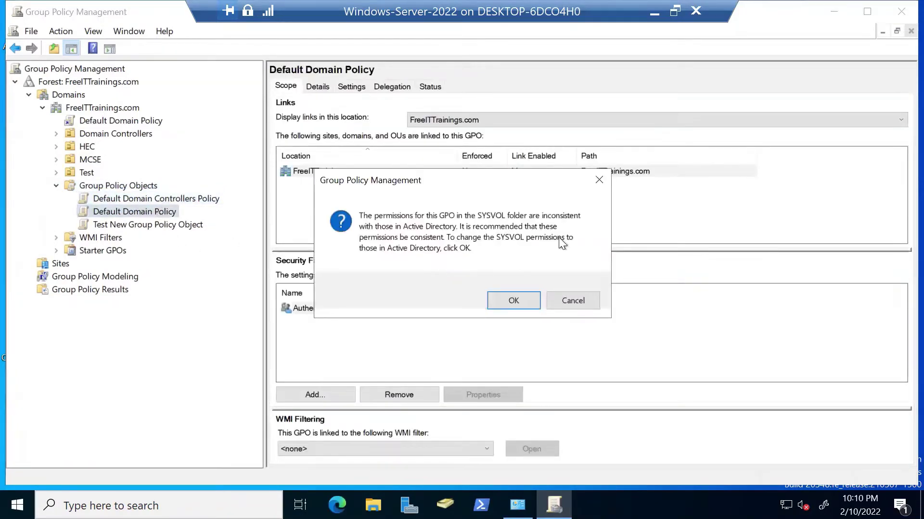
left_click(500, 302)
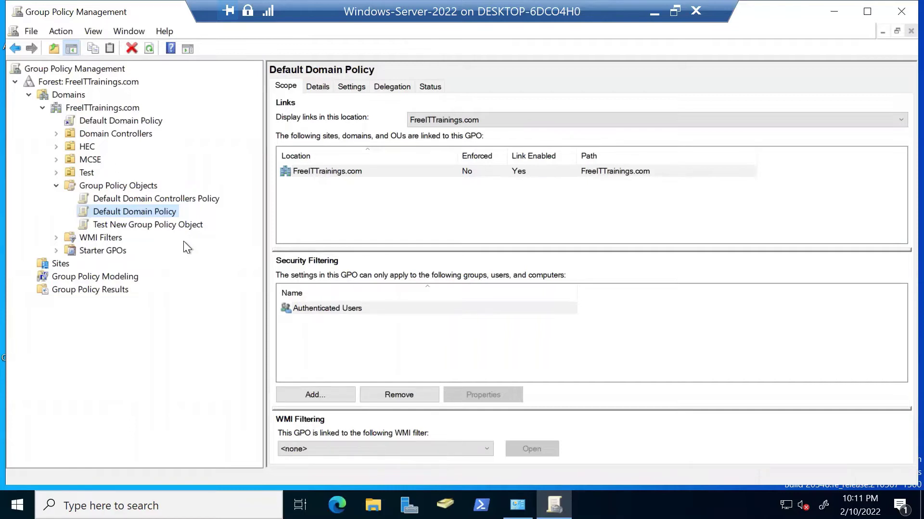
Step: Recheck the scope of the two default policy objects, declining the SYSVOL permissions change for the Default Domain Controllers Policy
left_click(154, 200)
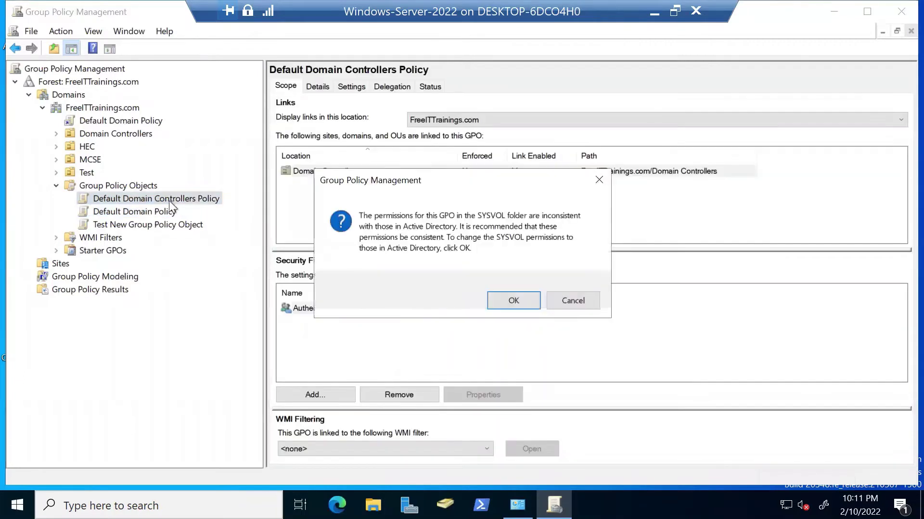
left_click(585, 302)
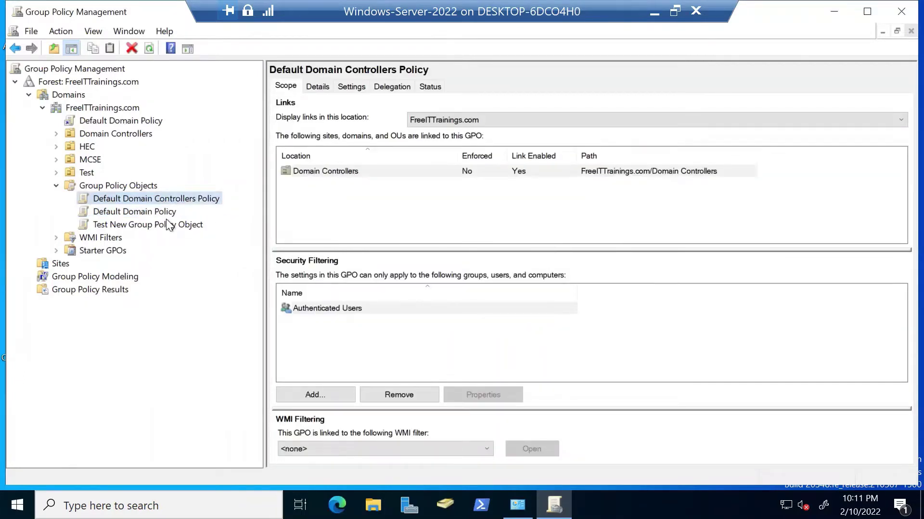
left_click(153, 215)
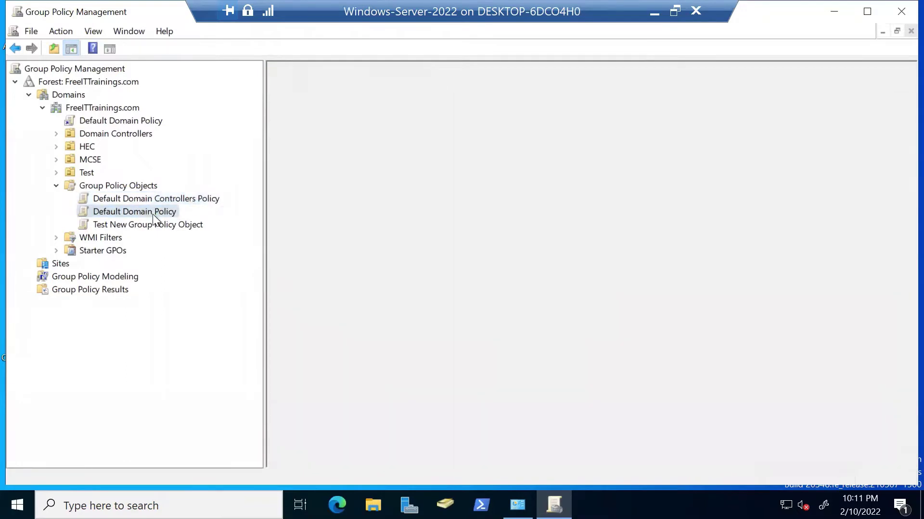
left_click(169, 198)
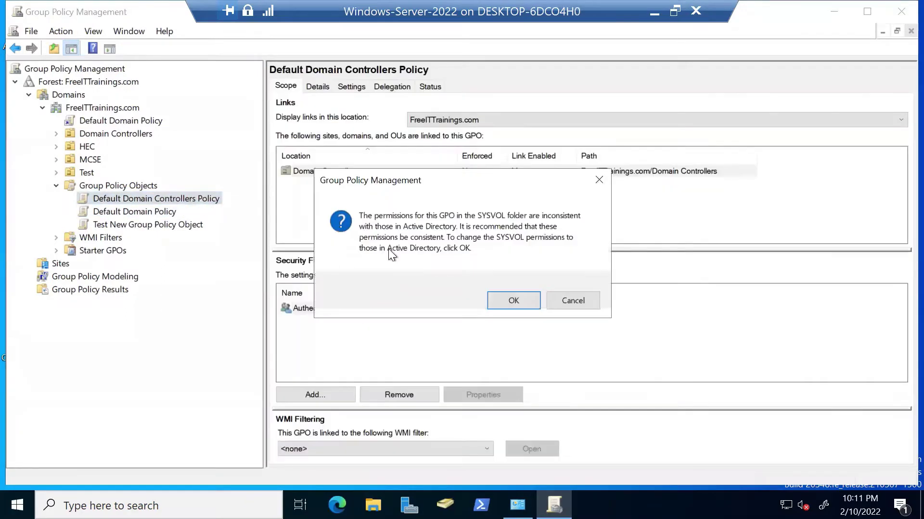
left_click(565, 296)
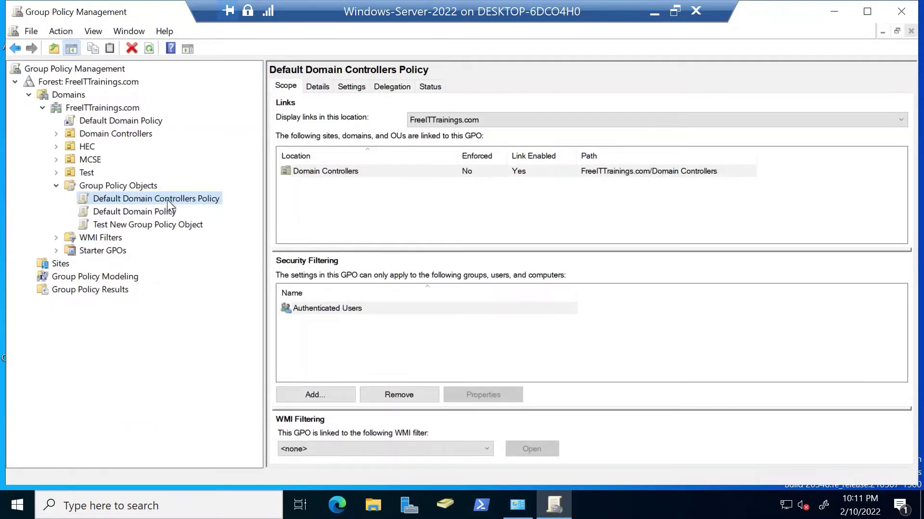
Step: View the Default Domain Controllers Policy link under Domain Controllers, and the scopes of Default Domain Policy and Test New Group Policy Object
double_click(125, 133)
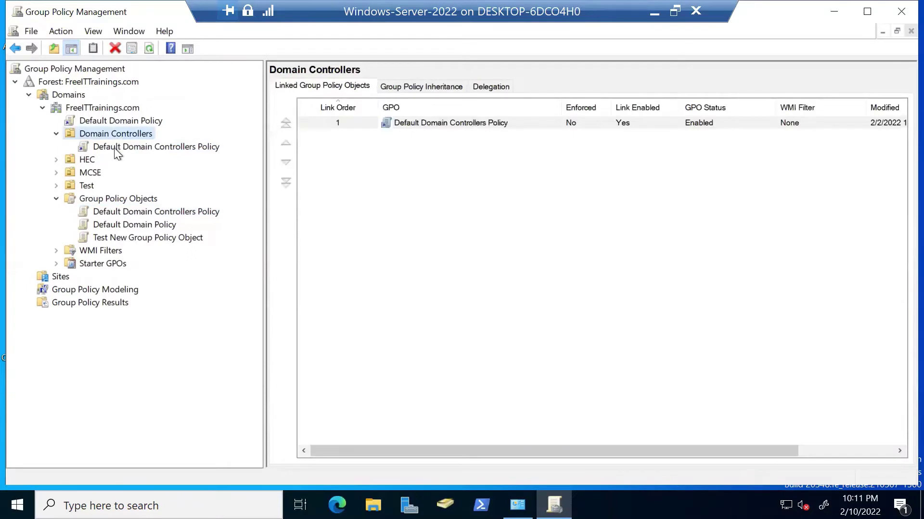
left_click(114, 148)
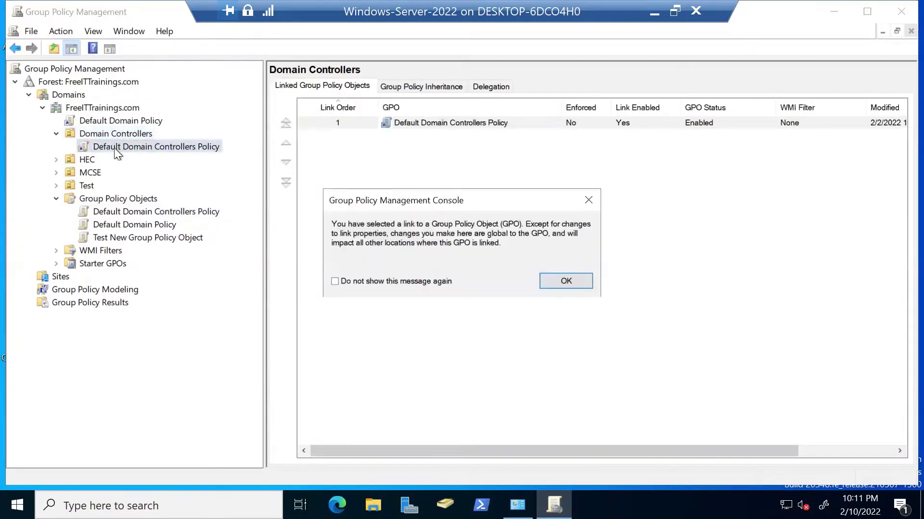
left_click(554, 280)
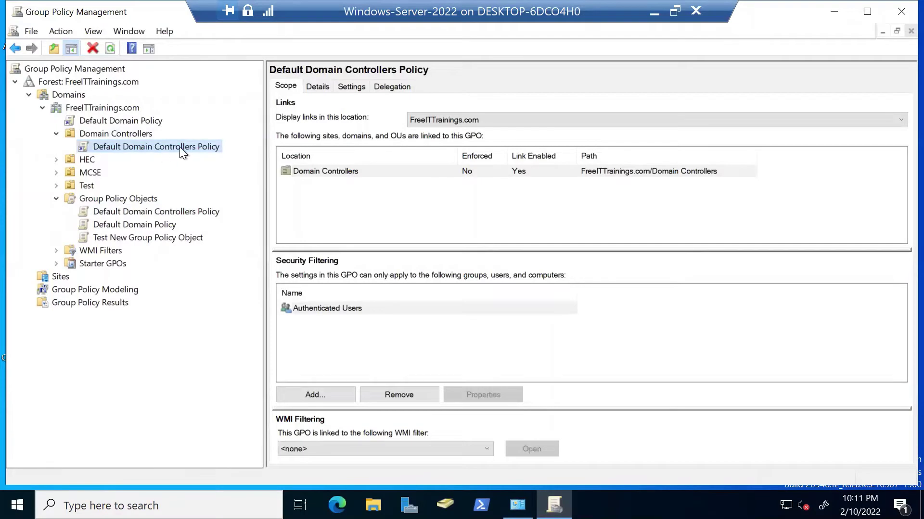
left_click(154, 226)
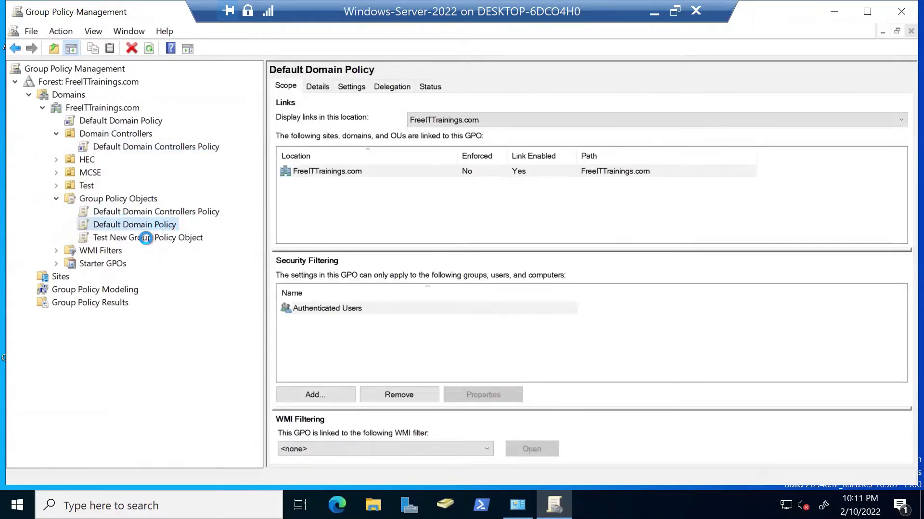
left_click(154, 237)
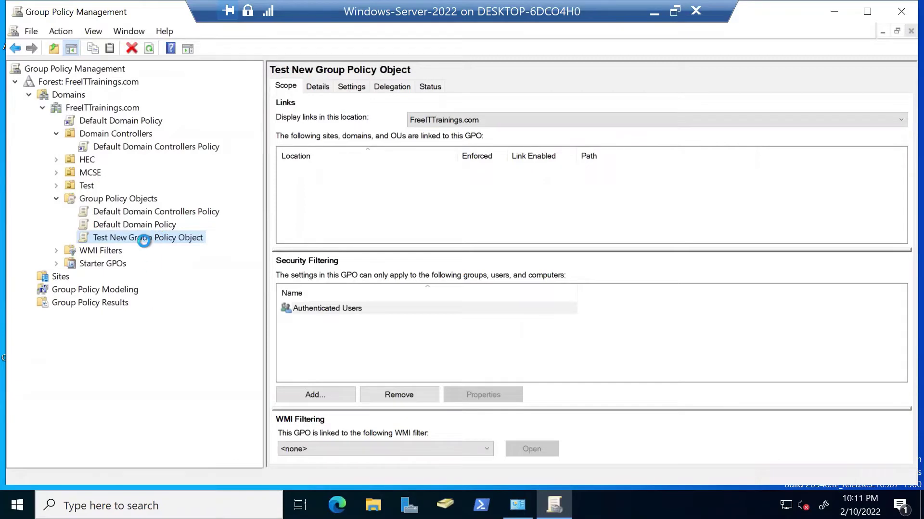
Step: Review the linked Group Policy Objects of the HEC, MCSE and Test organizational units
left_click(89, 163)
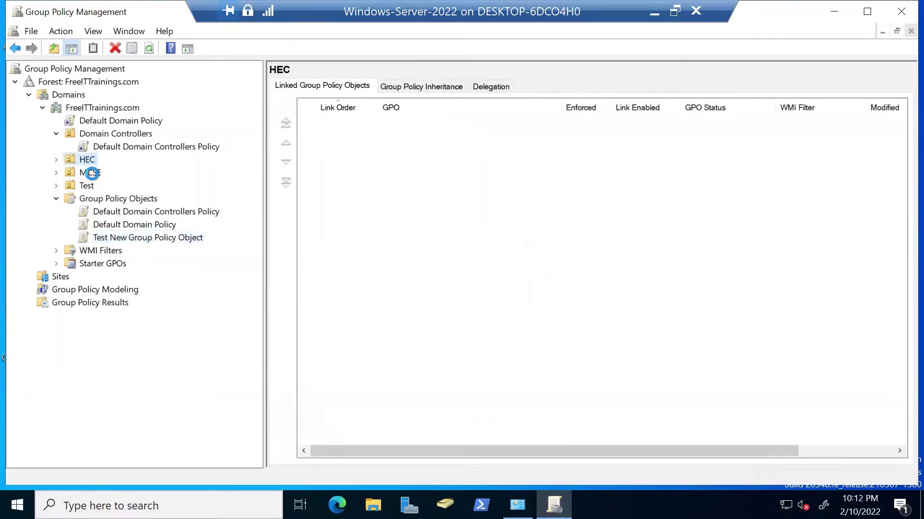
left_click(91, 173)
left_click(89, 186)
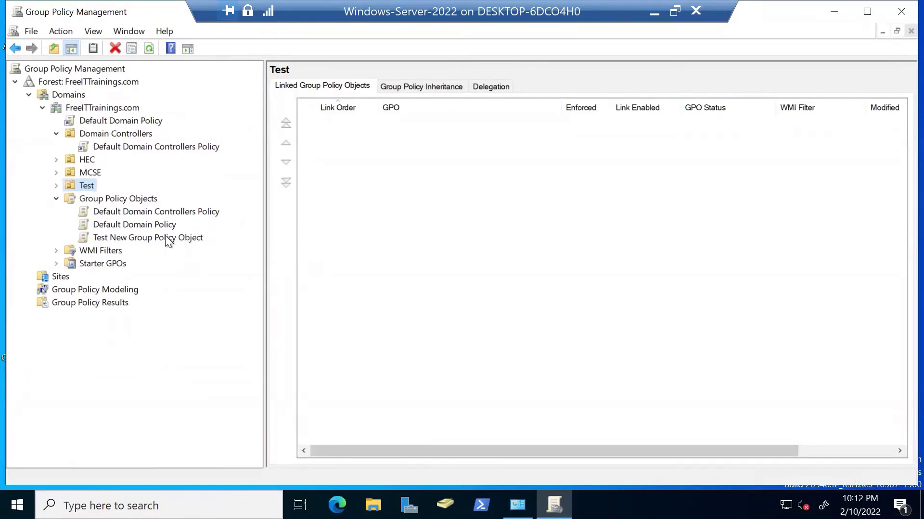
Step: Create a new Group Policy Object named Test-MCSE-Lab in the domain's Group Policy Objects container, without a source starter GPO
left_click(147, 202)
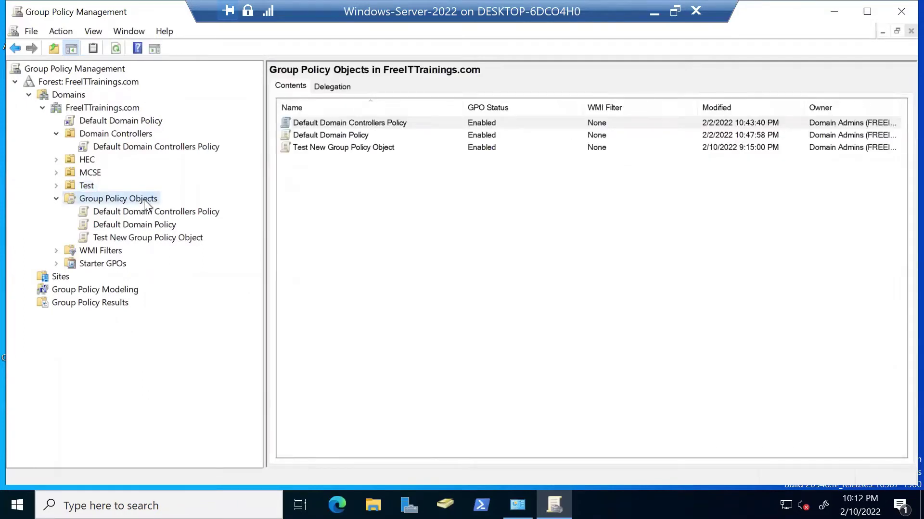
right_click(144, 204)
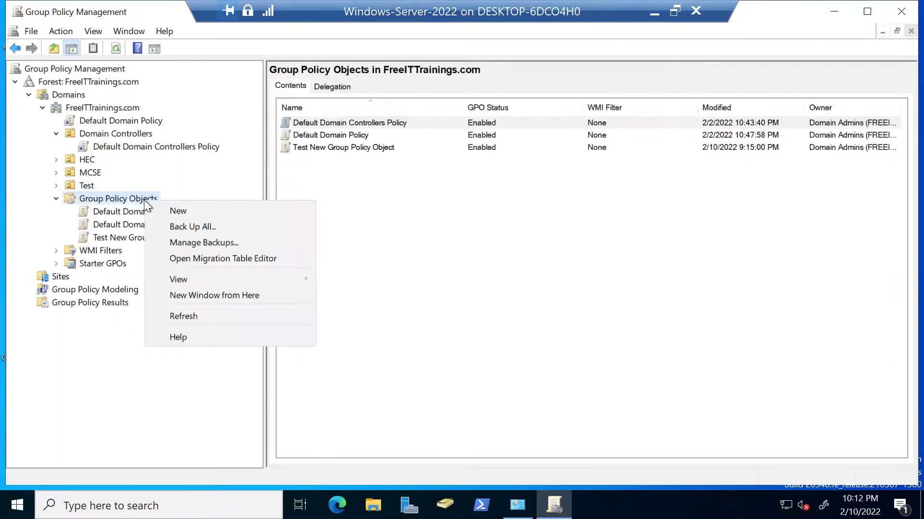
left_click(192, 210)
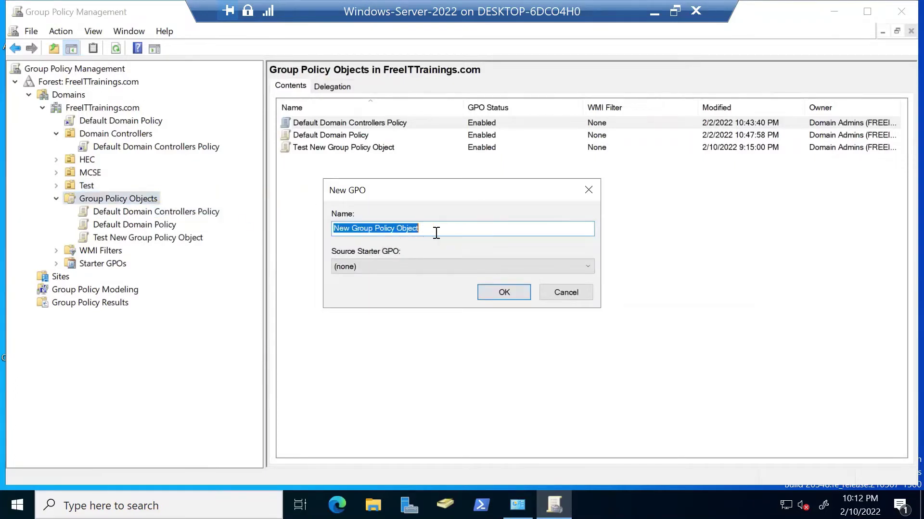
type("Test-MCSE")
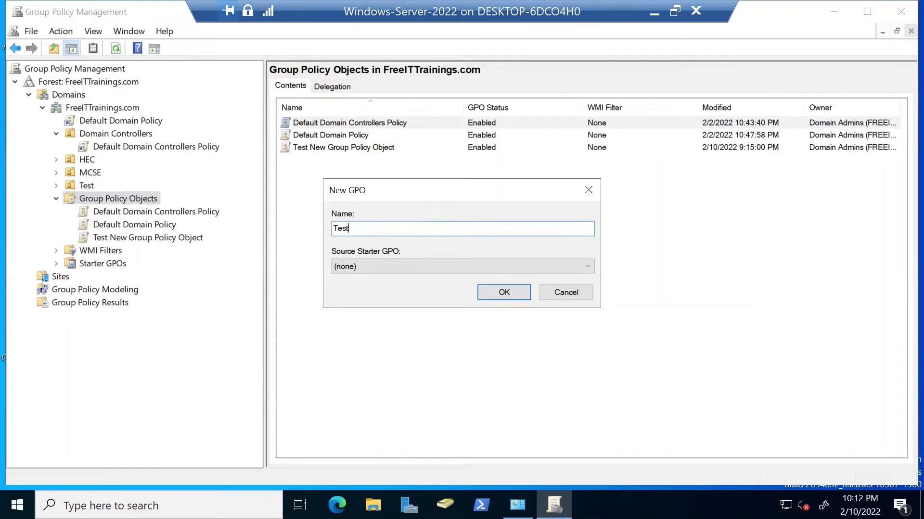
type("-Lab")
left_click(513, 291)
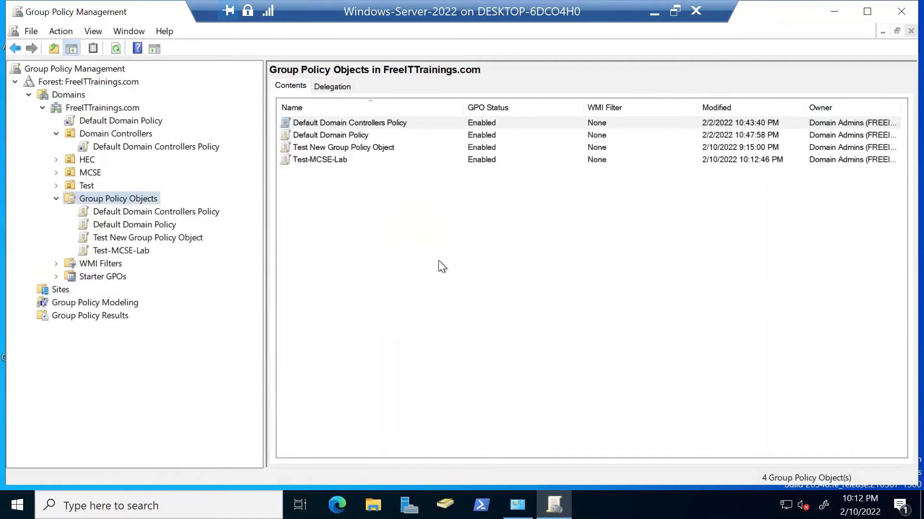
Step: Open the Test-MCSE-Lab policy for editing in a maximized editor window and widen the console tree
left_click(139, 250)
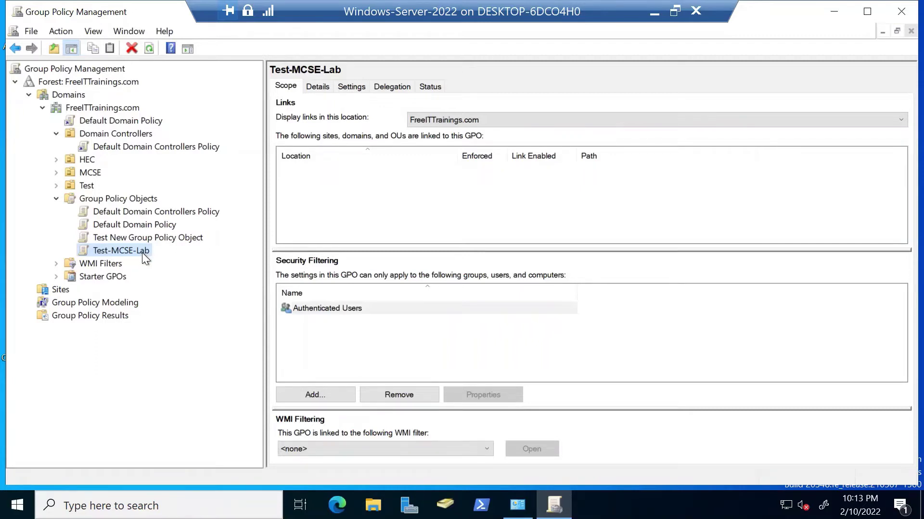
right_click(146, 253)
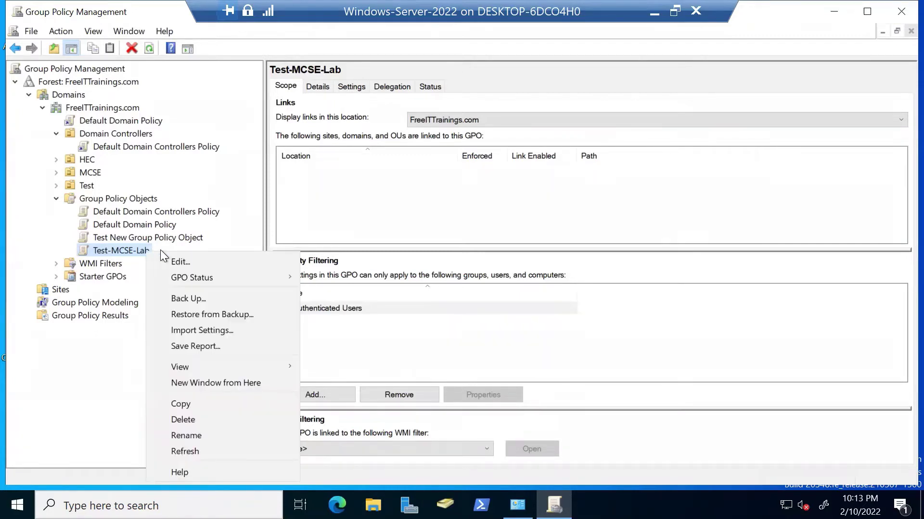
left_click(206, 264)
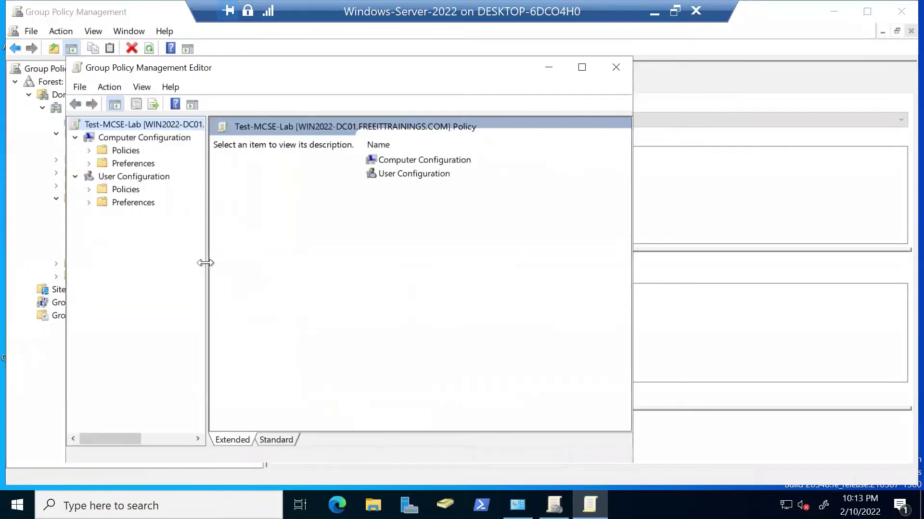
left_click(582, 68)
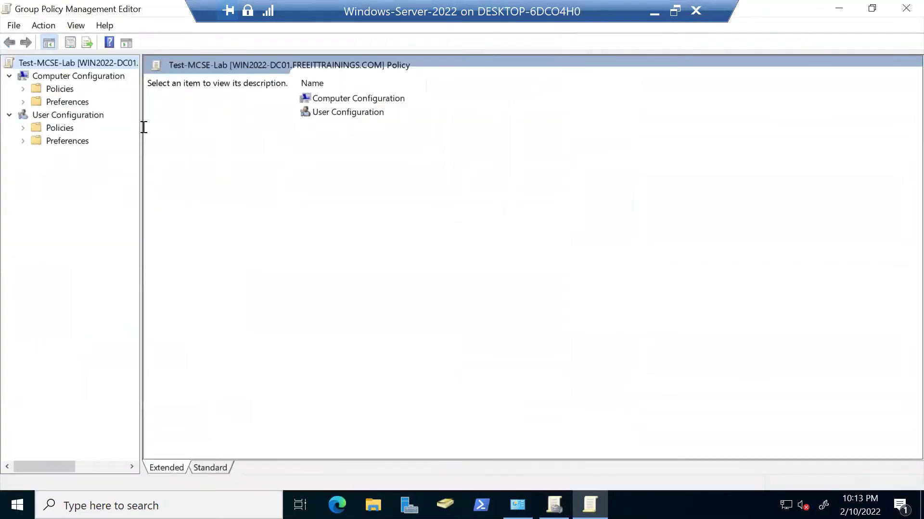
left_click_drag(140, 128, 270, 127)
Step: View the Computer Configuration and User Configuration nodes, and expand the user Policies folder with the tree widened for its long names
left_click(103, 79)
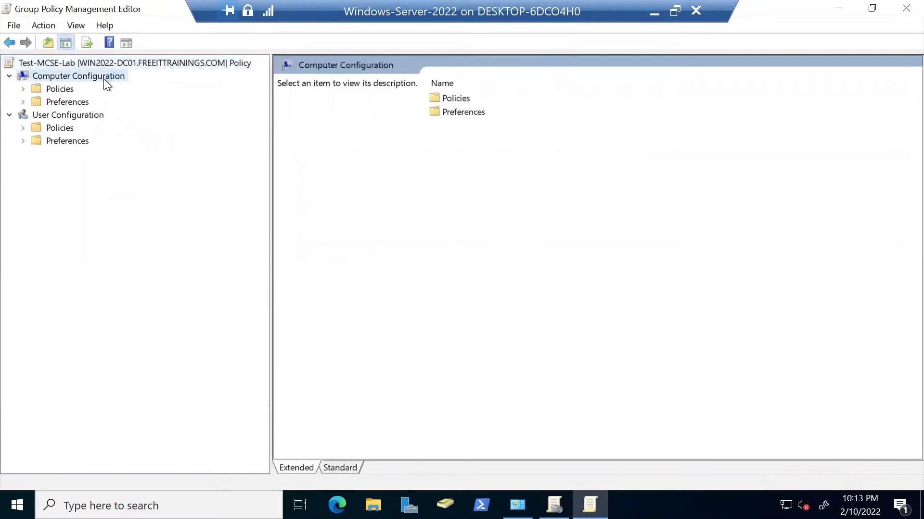
left_click(85, 114)
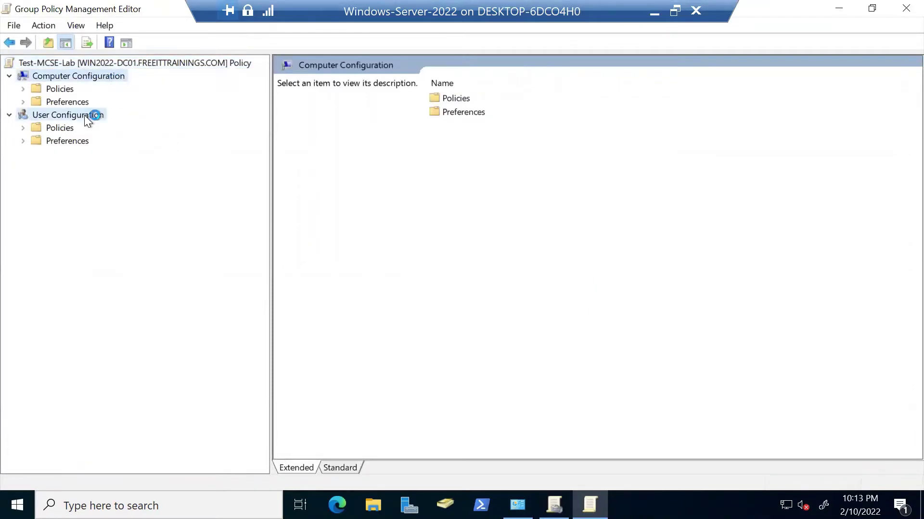
left_click(110, 76)
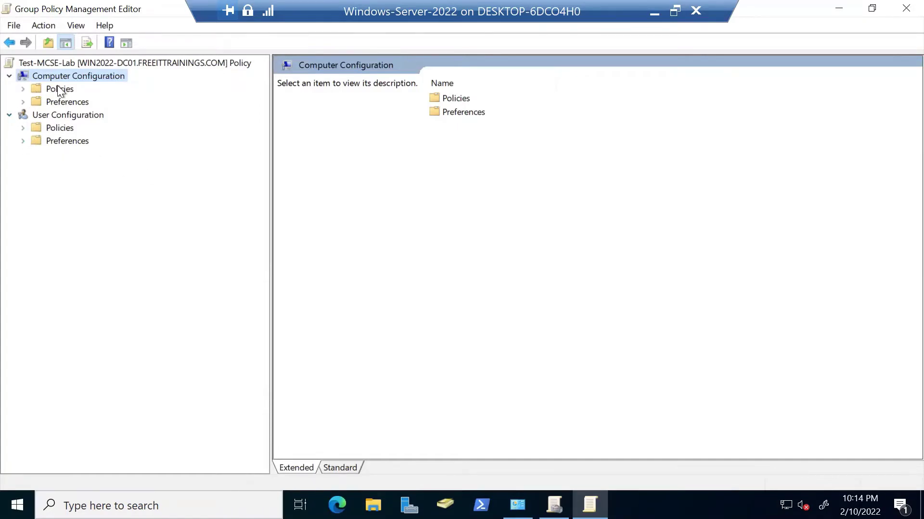
left_click(42, 125)
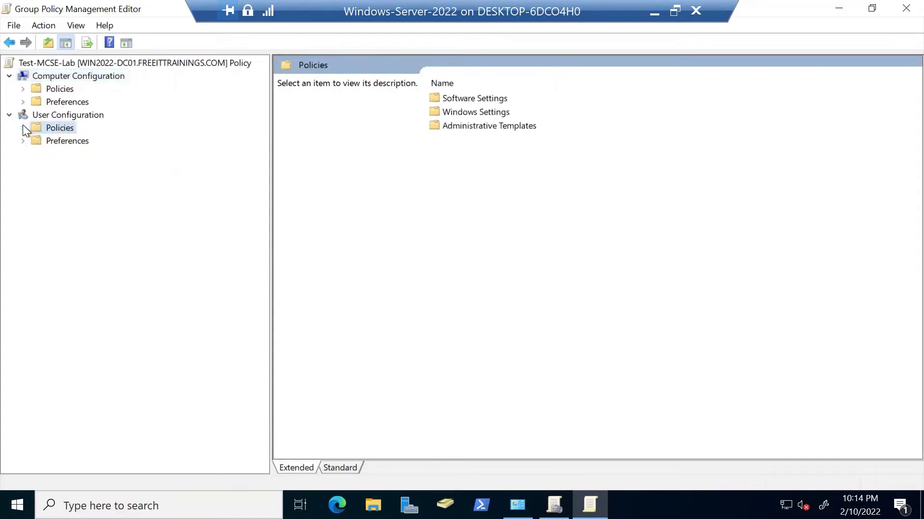
left_click(22, 127)
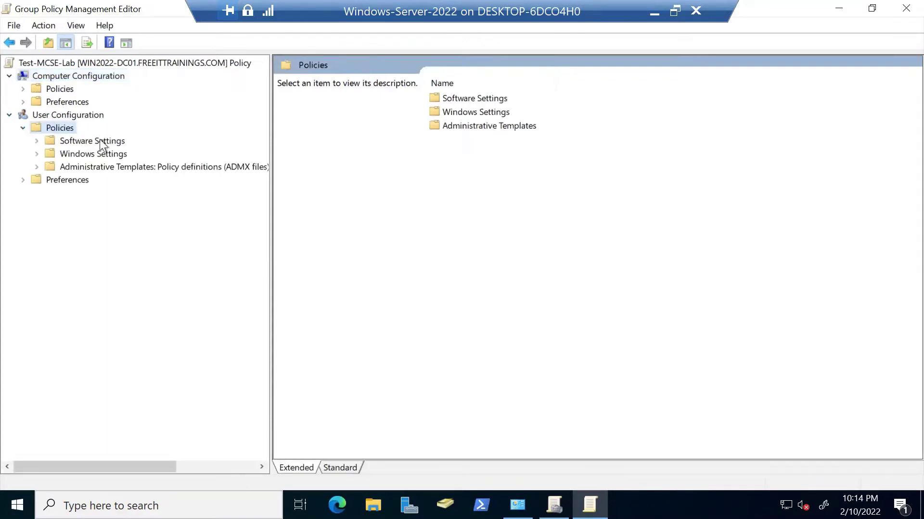
left_click_drag(270, 143, 347, 147)
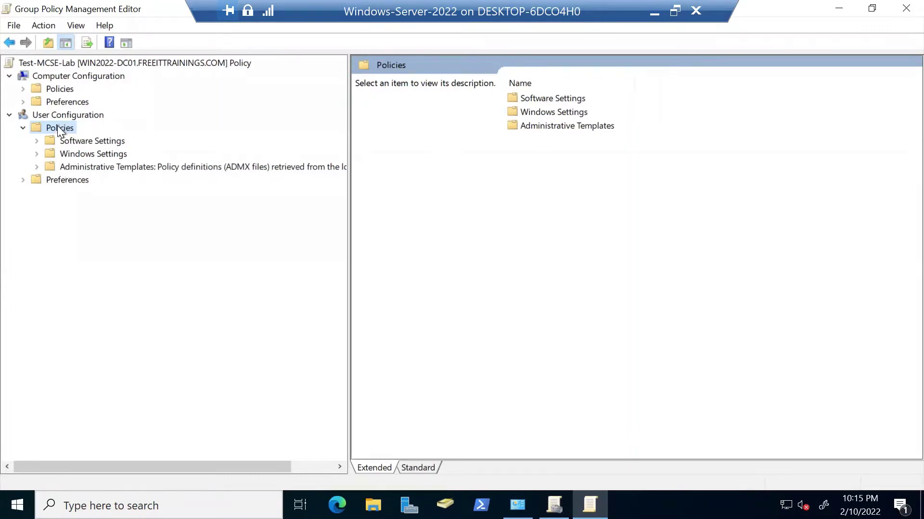
Step: Open the File Explorer settings in Windows Components under the user Administrative Templates
double_click(60, 169)
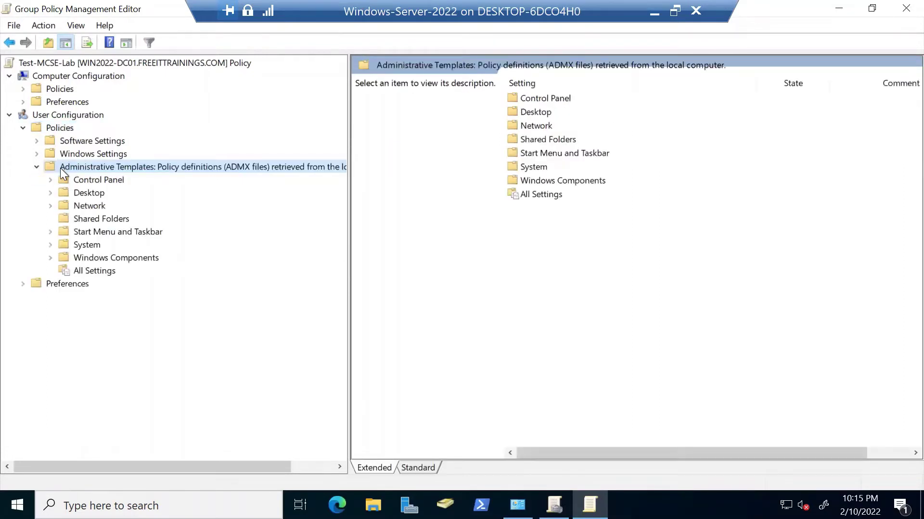
left_click(96, 258)
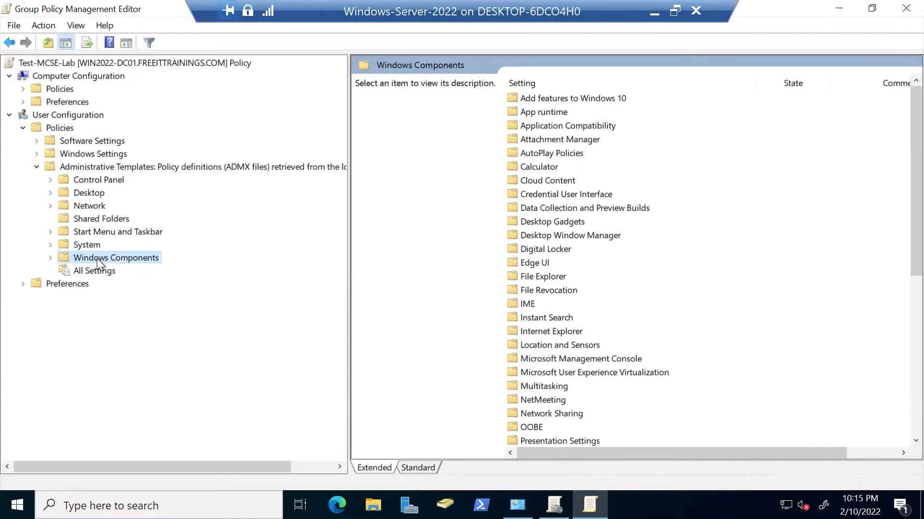
left_click(51, 258)
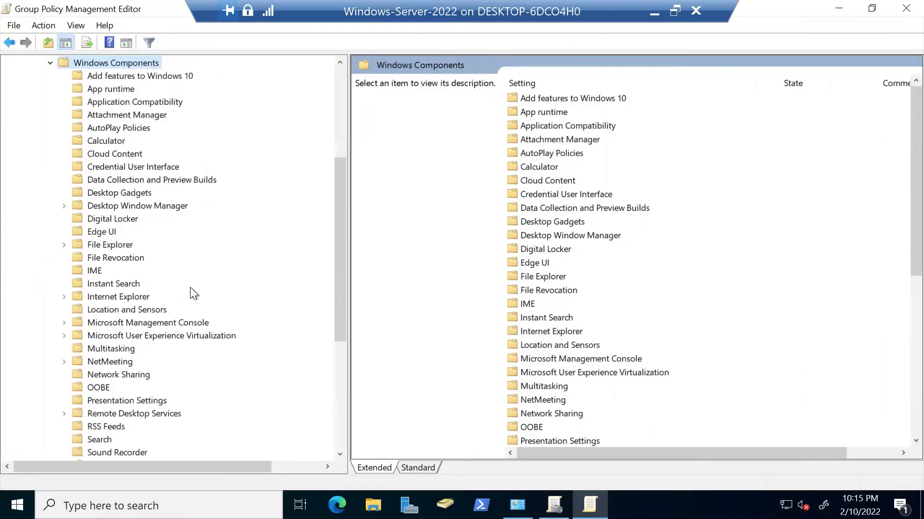
scroll(175, 296, "down", 3)
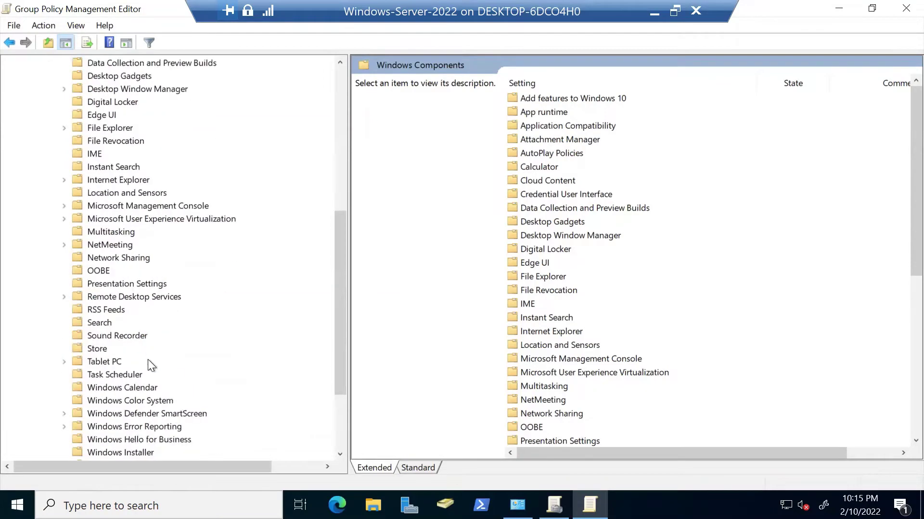
left_click(108, 129)
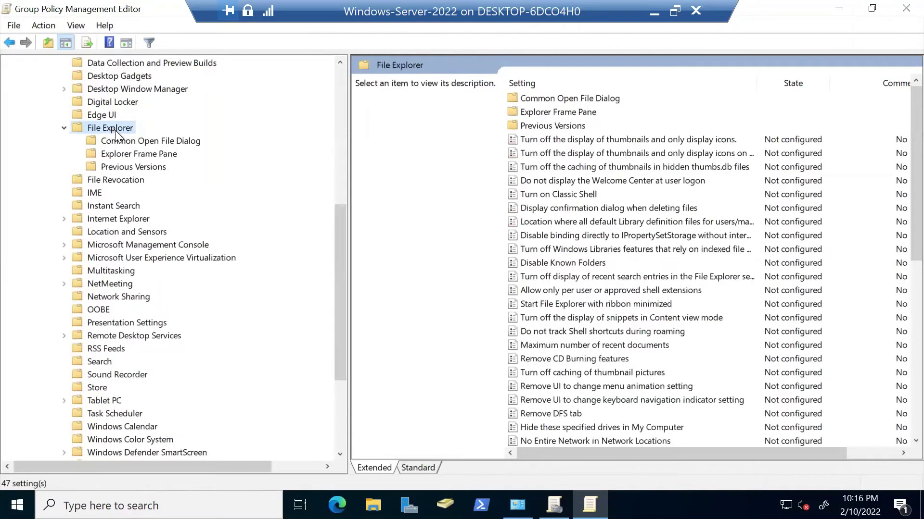
Step: Show the File Explorer settings in the Standard view with a wider list, sorted alphabetically by setting name
left_click(417, 468)
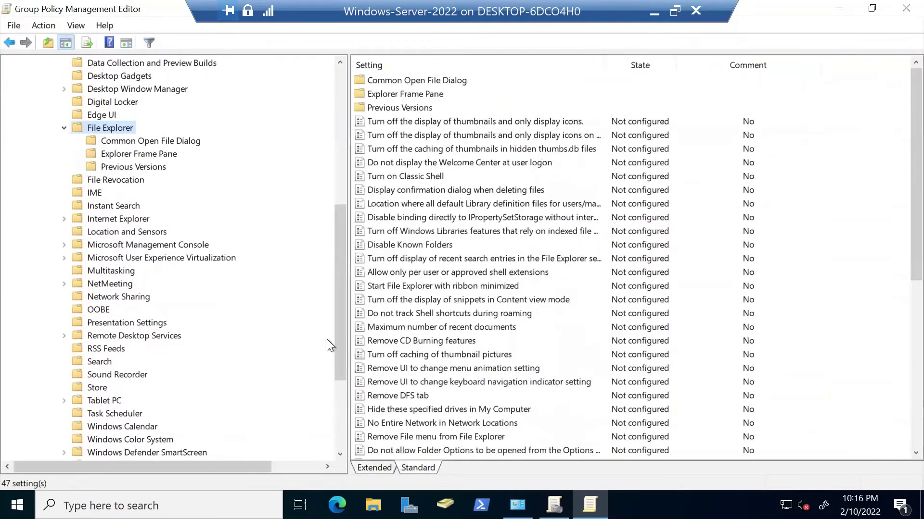
left_click_drag(348, 327, 256, 307)
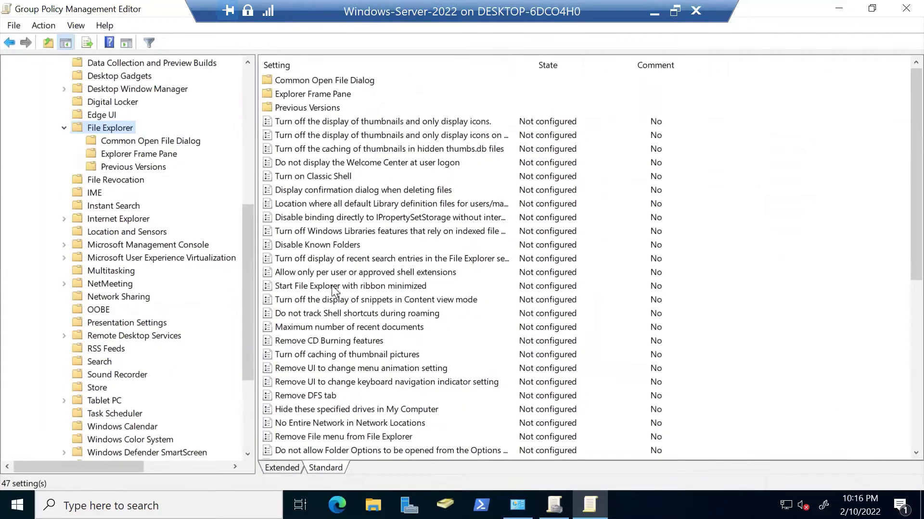
left_click(319, 65)
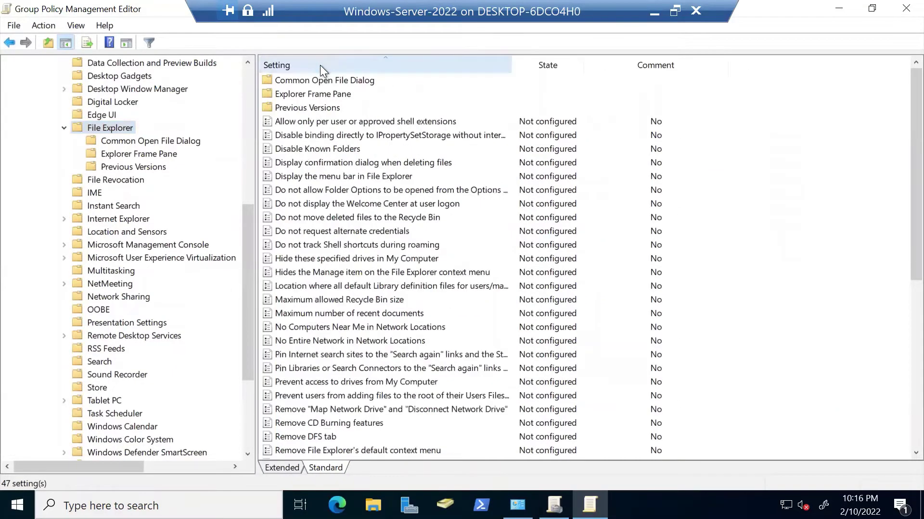
left_click(352, 258)
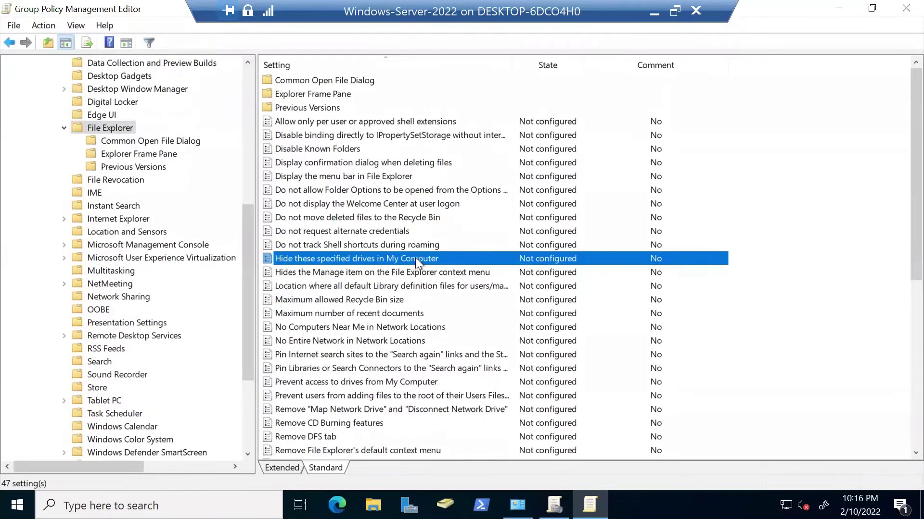
double_click(414, 258)
left_click_drag(255, 50, 579, 56)
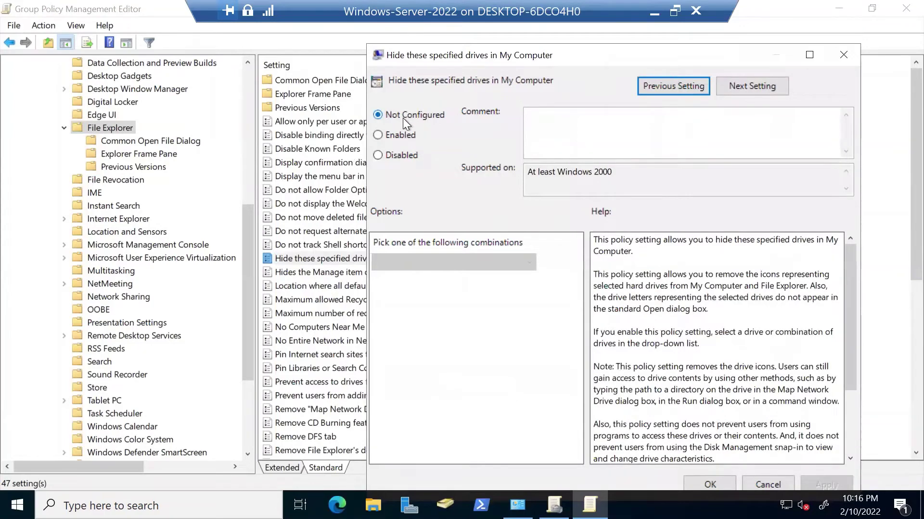
left_click(399, 135)
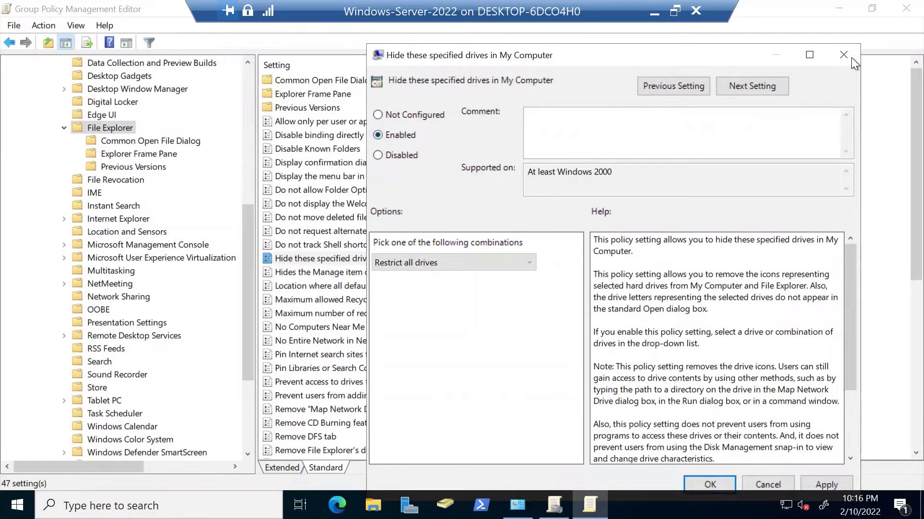
key("Escape")
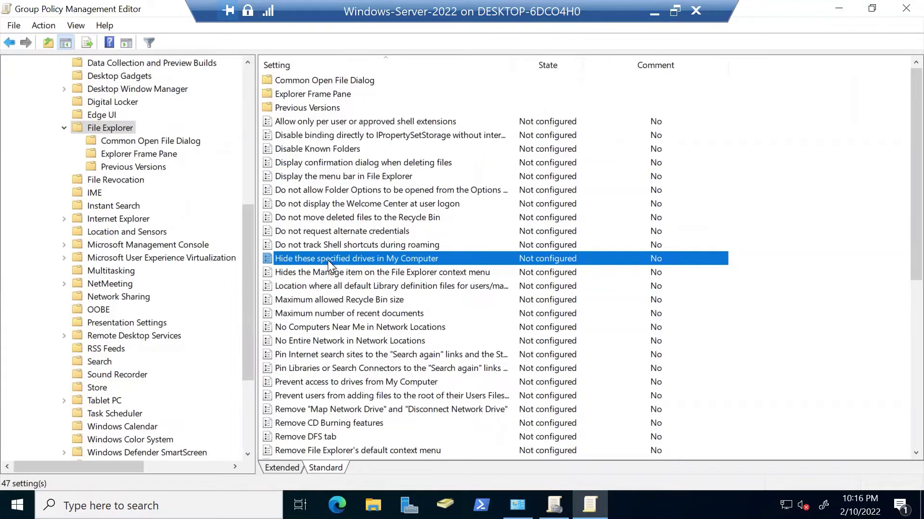
Step: Open the policy setting "Hide these specified drives in My Computer" and set it to Enabled
double_click(327, 259)
left_click(83, 146)
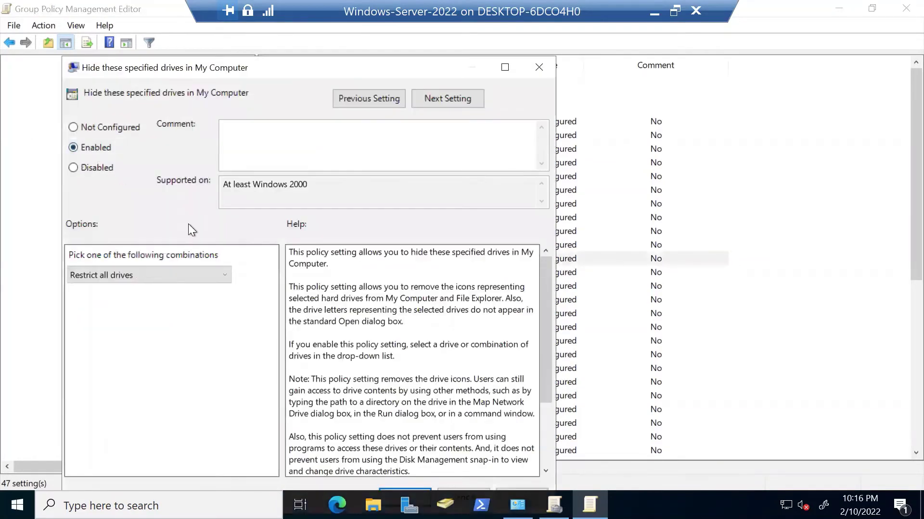
left_click_drag(188, 72, 619, 74)
Step: Try the "Restrict C drive only" and "Restrict D drive only" options among the drive combinations
left_click(437, 285)
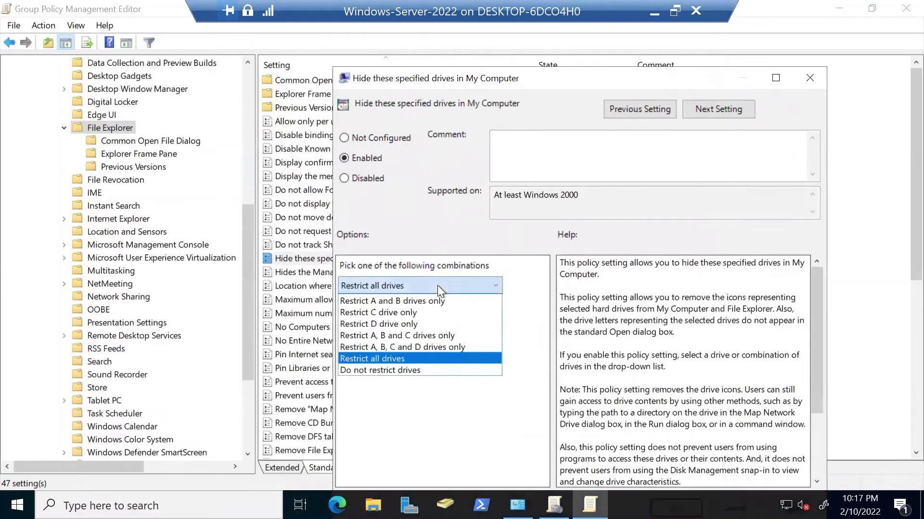
left_click(416, 295)
left_click(412, 280)
left_click(397, 313)
left_click(402, 290)
left_click(385, 324)
Step: Set the drive combination to "Restrict A, B, C and D drives only" and save the policy setting
left_click(408, 288)
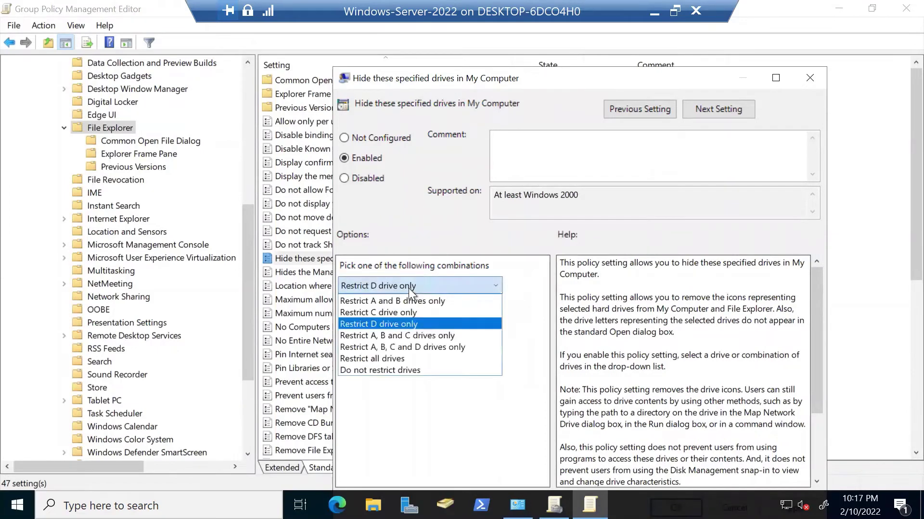
left_click(429, 348)
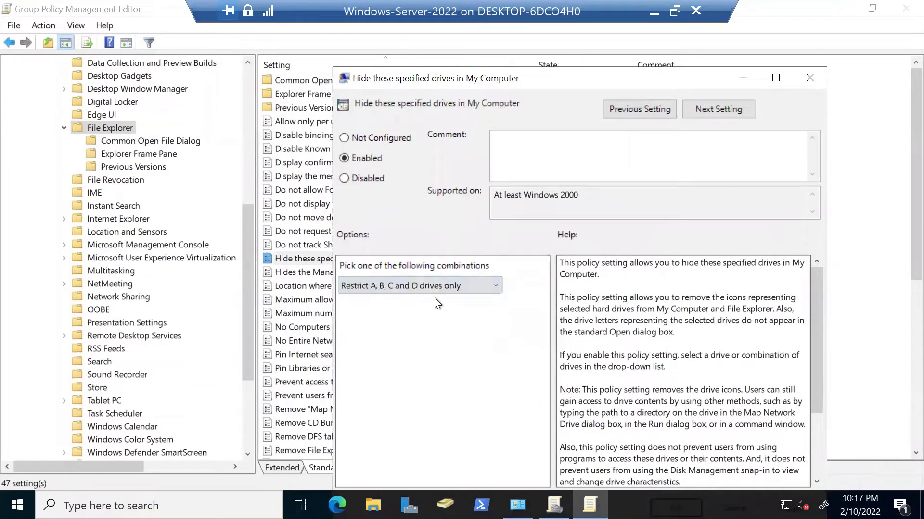
left_click_drag(504, 83, 405, 35)
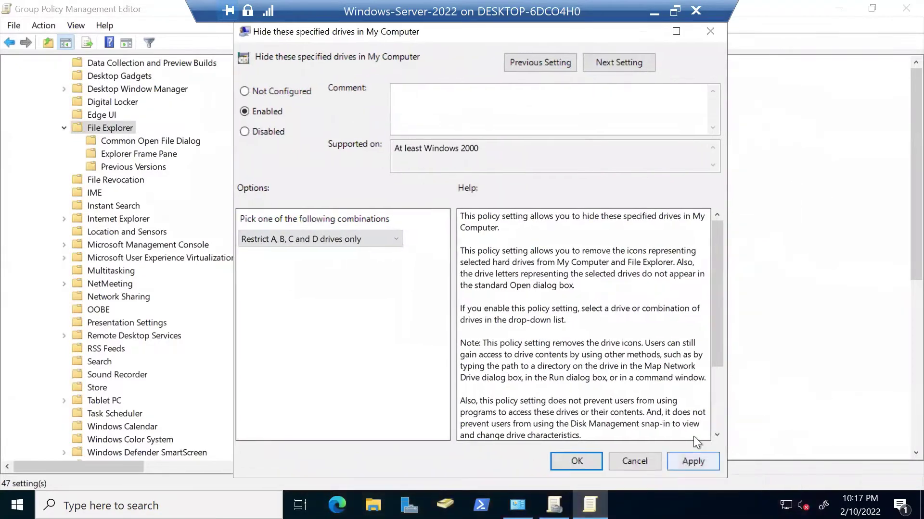
left_click(603, 461)
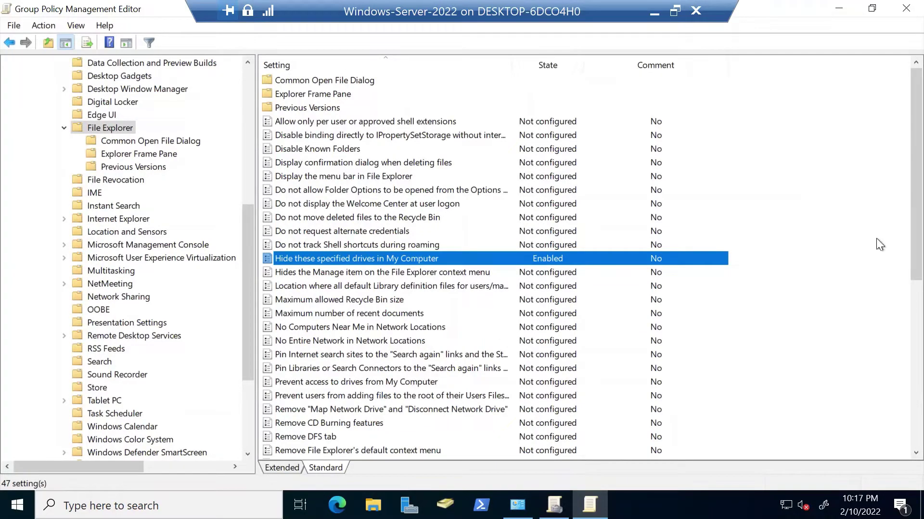
Step: Link the existing Test-MCSE-Lab GPO to the MCSE organizational unit in the FreeITTrainings.com domain
left_click(830, 13)
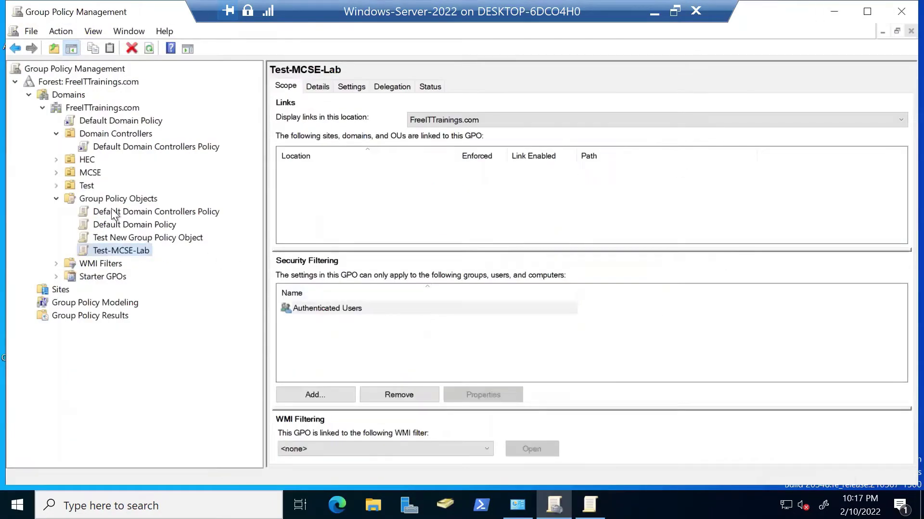
left_click(93, 175)
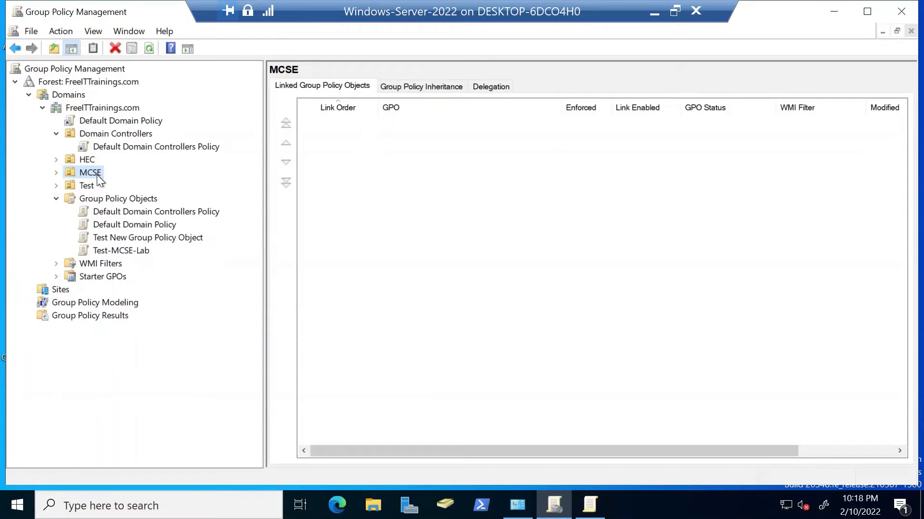
right_click(99, 173)
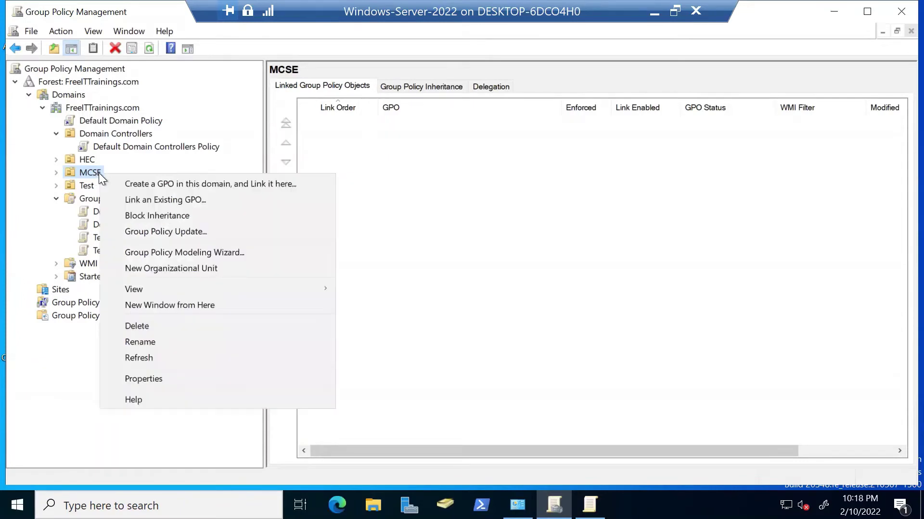
left_click(200, 203)
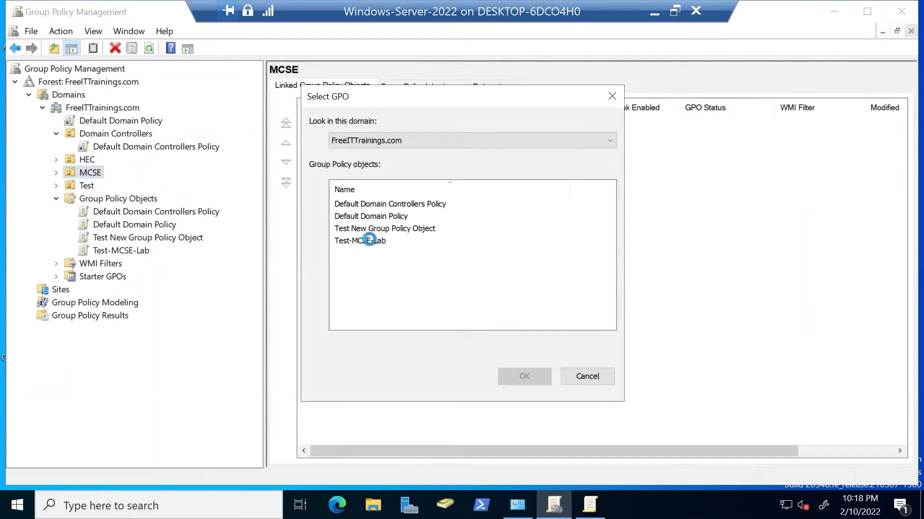
left_click(373, 243)
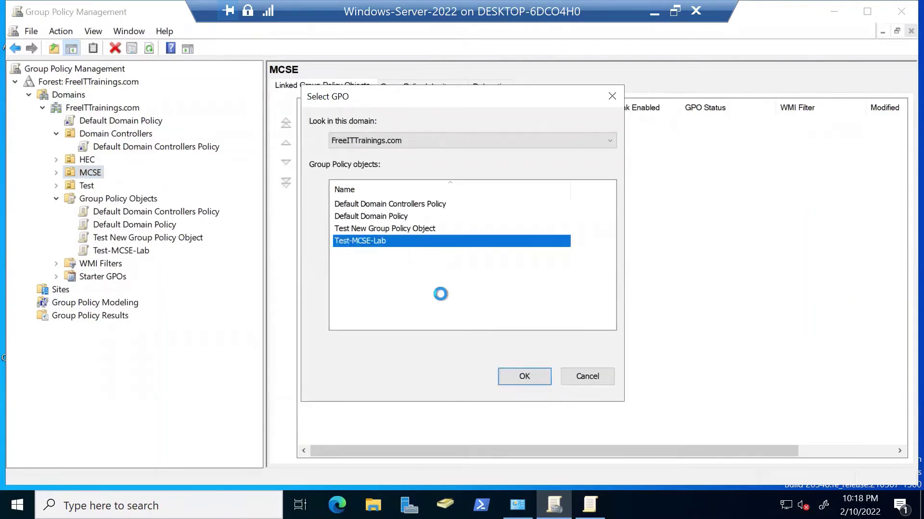
left_click(522, 378)
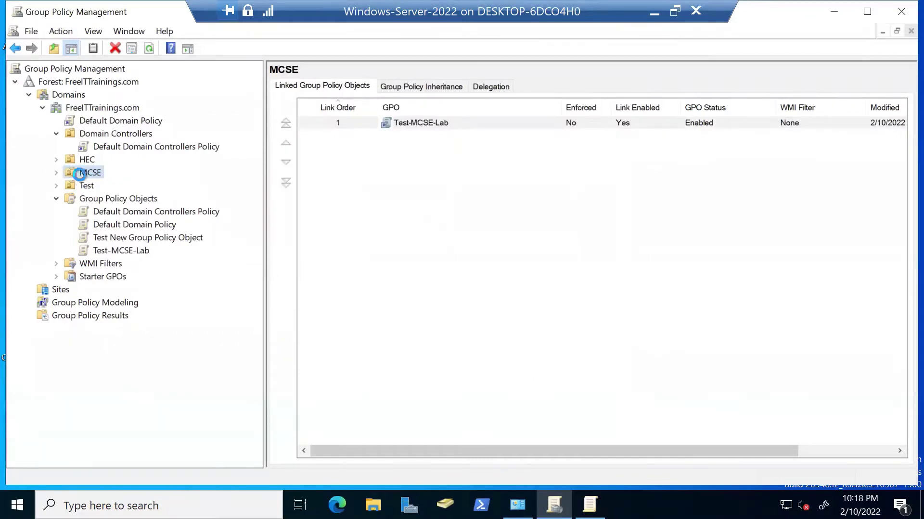
Step: Examine the actions available for the MCSE organizational unit and for its linked Test-MCSE-Lab GPO, including enforcement and inheritance blocking
left_click(84, 172)
left_click(448, 153)
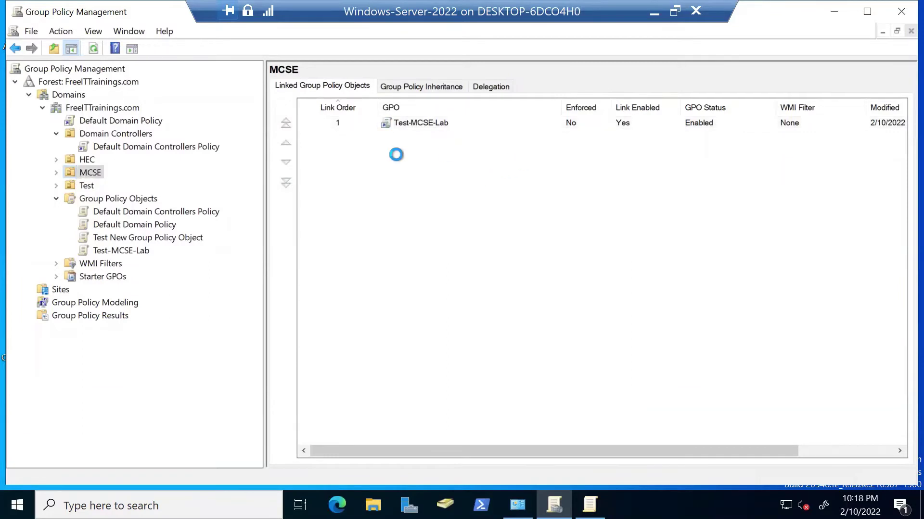
right_click(84, 172)
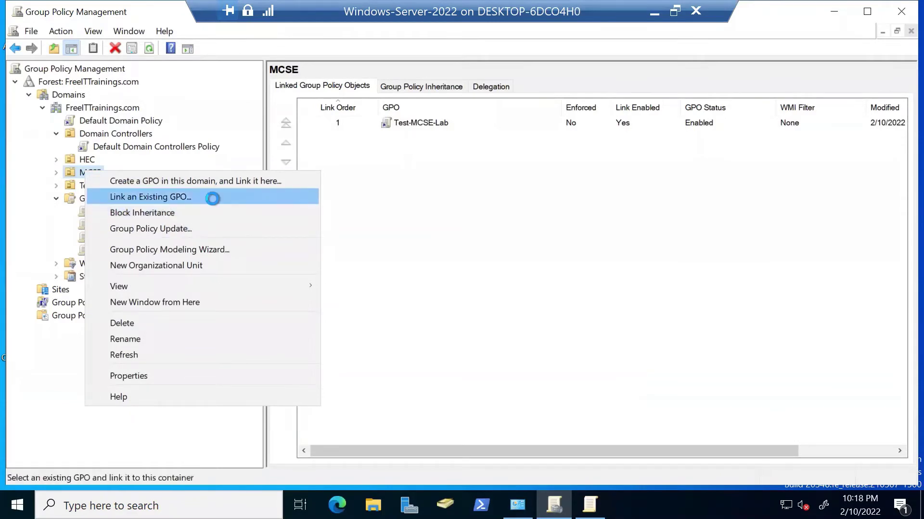
left_click(436, 229)
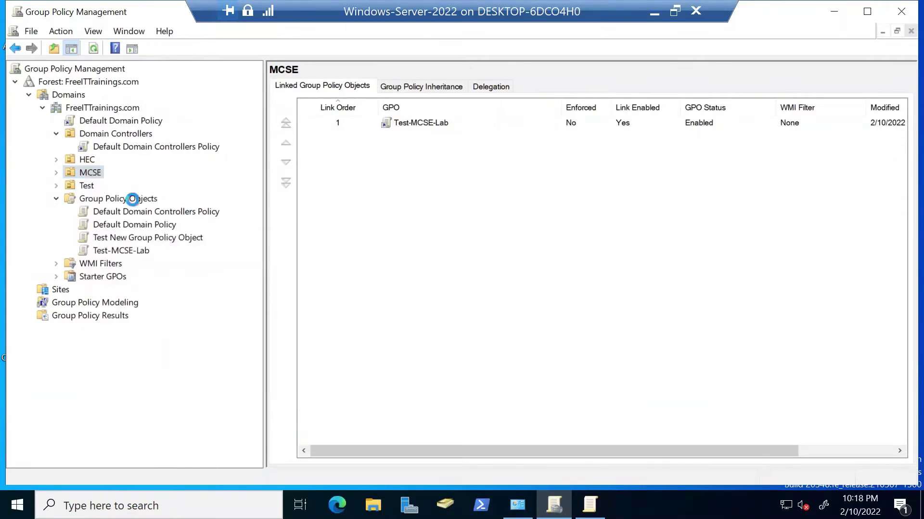
right_click(99, 171)
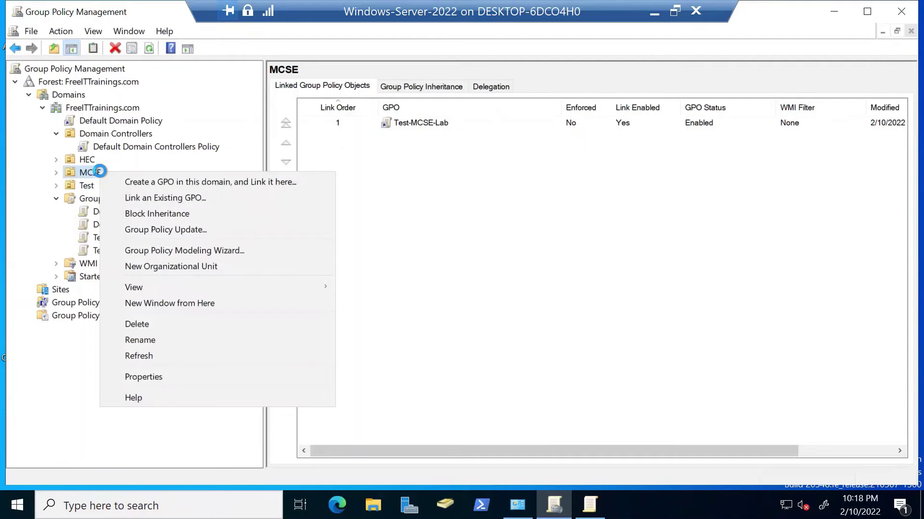
right_click(425, 126)
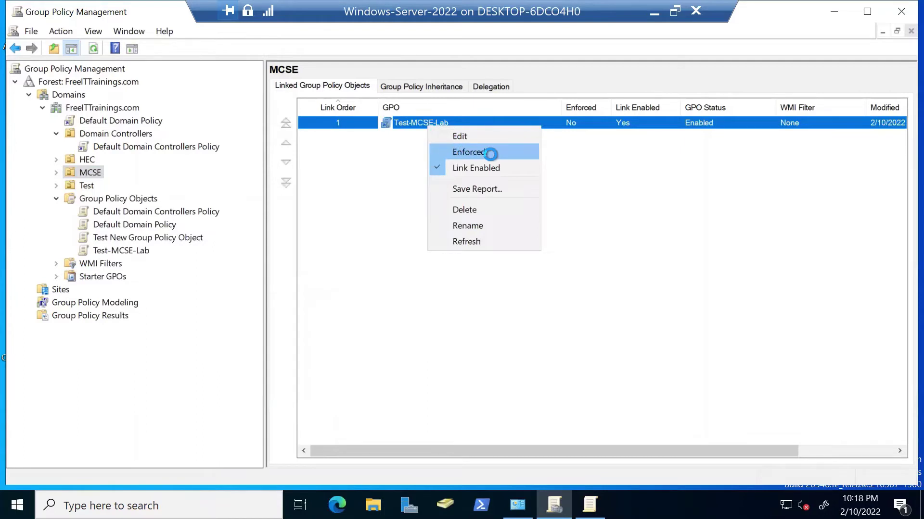
right_click(93, 171)
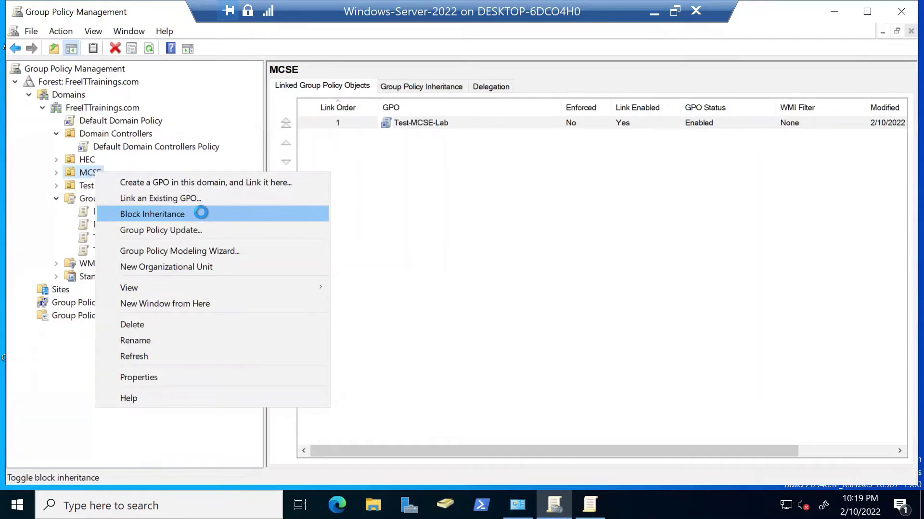
right_click(454, 123)
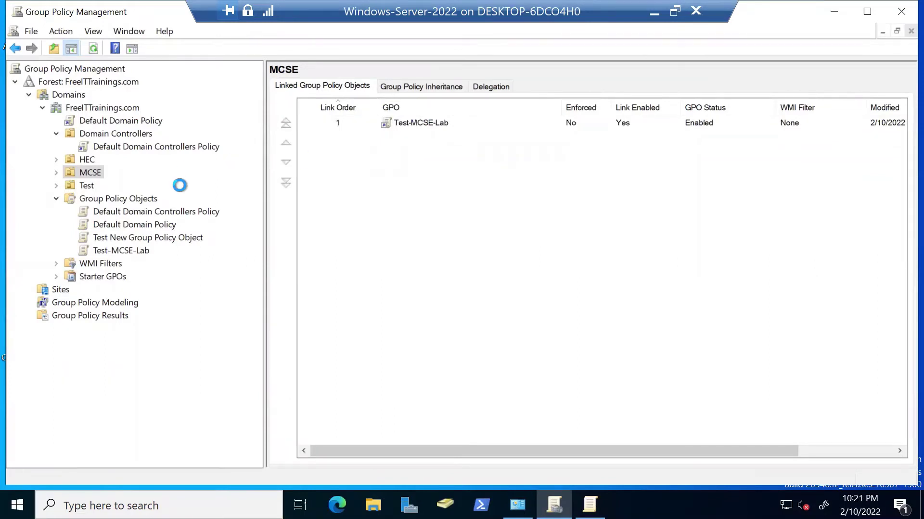
Step: Open the Test-MCSE-Lab GPO under Group Policy Objects for editing
left_click(144, 200)
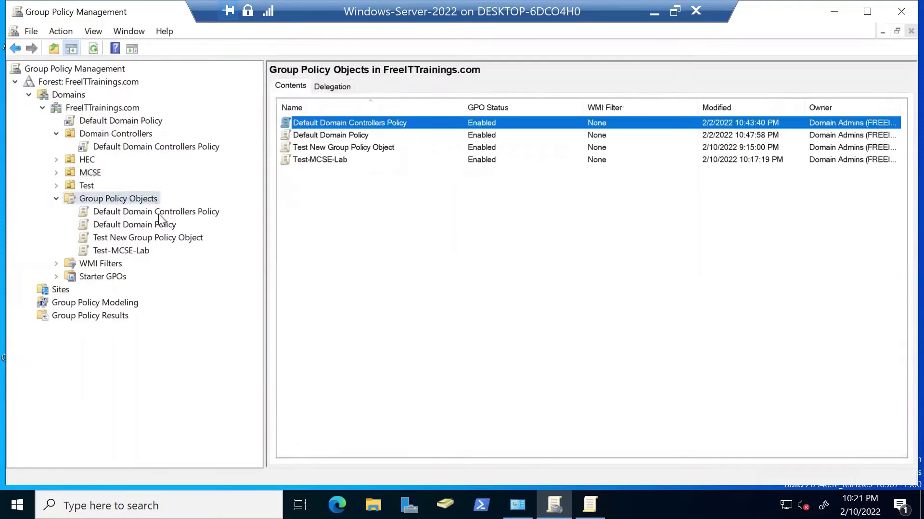
left_click(140, 249)
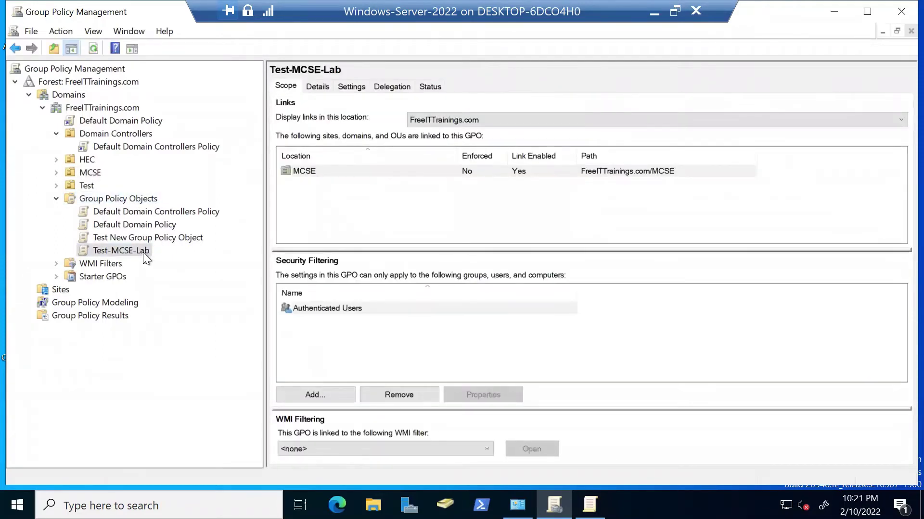
right_click(143, 252)
left_click(163, 256)
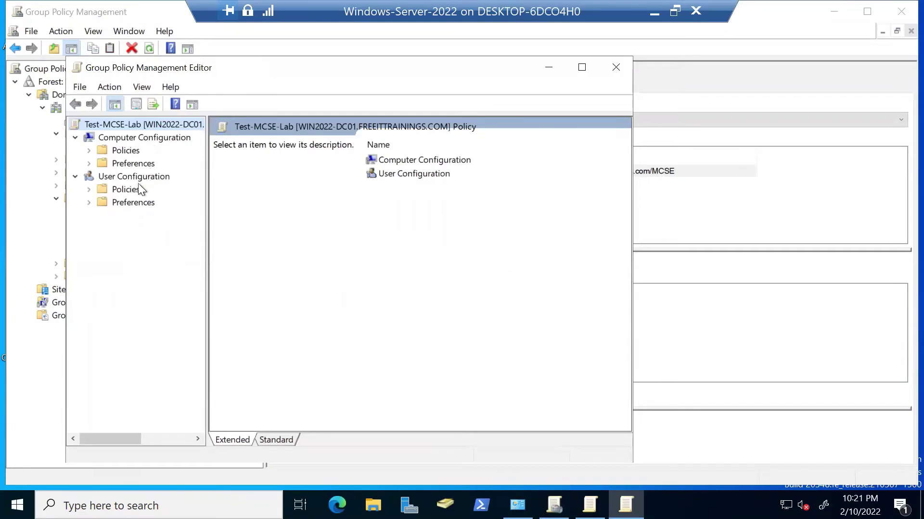
Step: Show the File Explorer settings of User Configuration's Administrative Templates, Windows Components, sorted by setting name
left_click(112, 190)
left_click(89, 189)
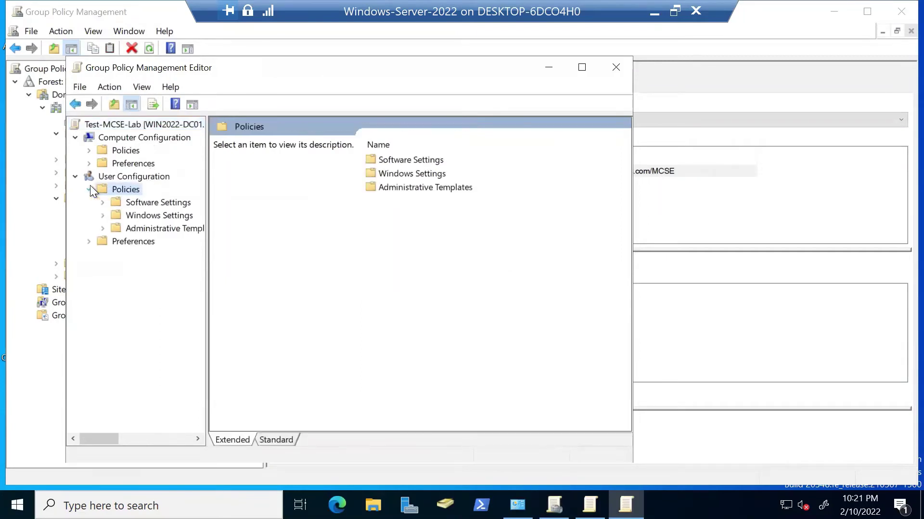
double_click(126, 227)
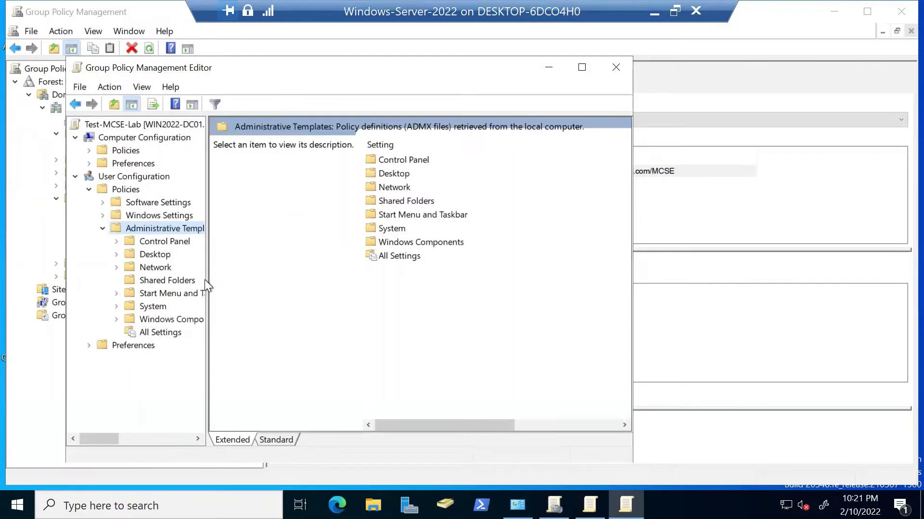
left_click(116, 319)
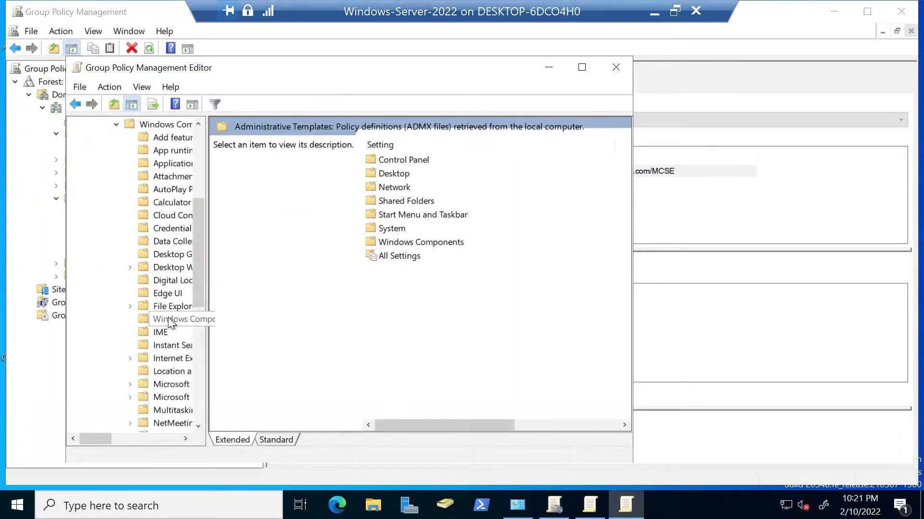
left_click(163, 307)
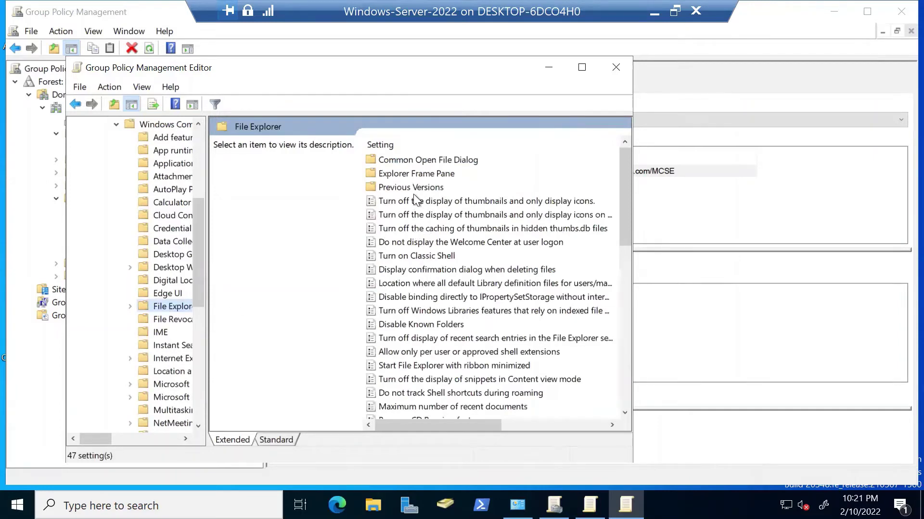
left_click(413, 145)
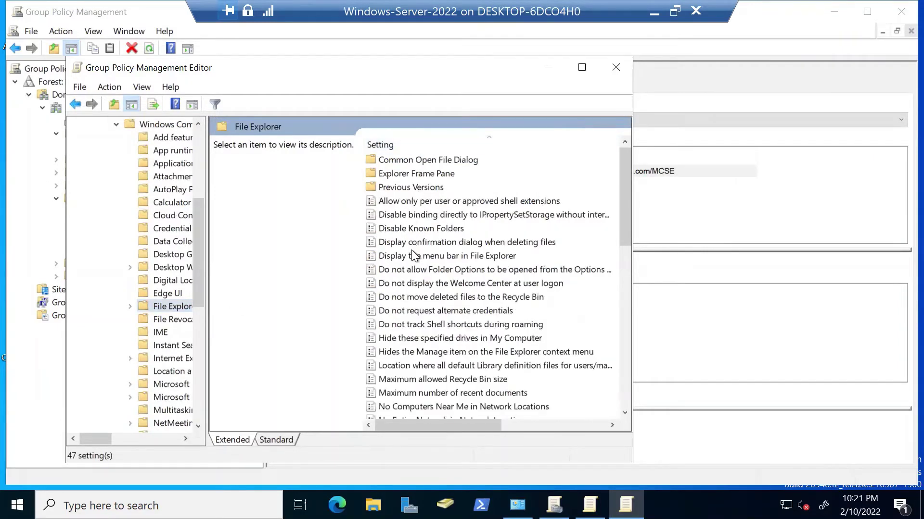
Step: Check the state and drive combination of "Hide these specified drives in My Computer", and close the policy editor
left_click(404, 343)
double_click(403, 342)
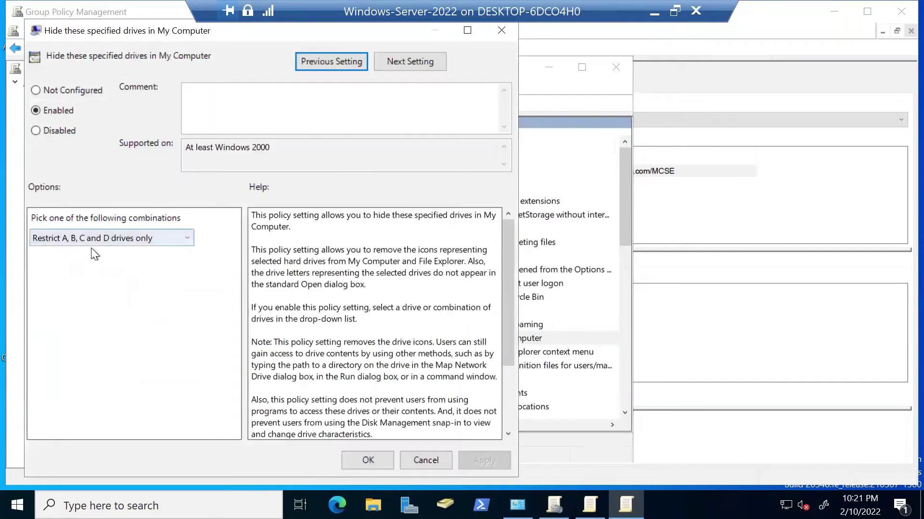
left_click(387, 453)
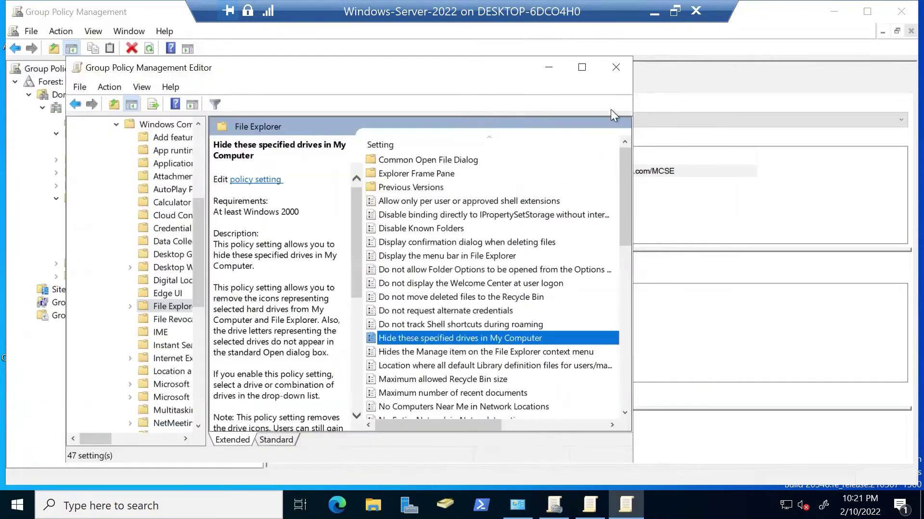
left_click(615, 67)
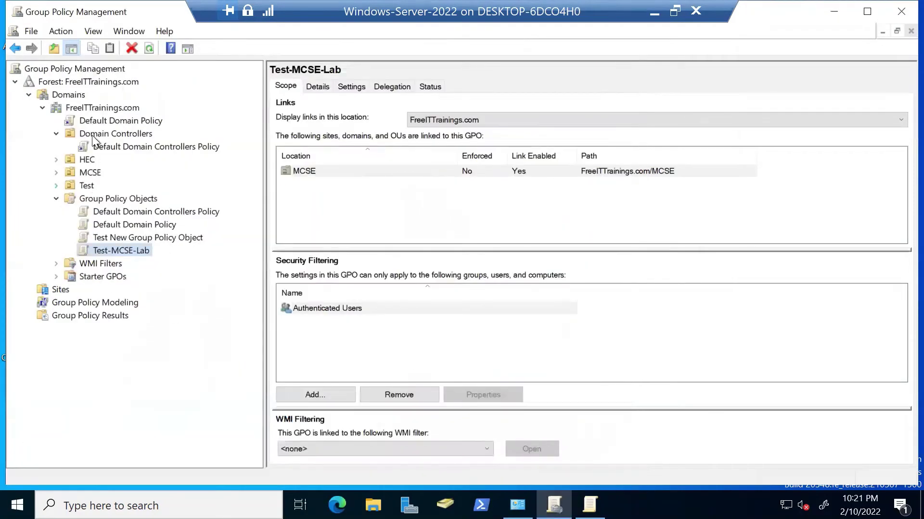
Step: Collapse Domain Controllers and repeat linking the existing Test-MCSE-Lab GPO to the MCSE organizational unit
left_click(54, 133)
left_click(82, 160)
right_click(82, 160)
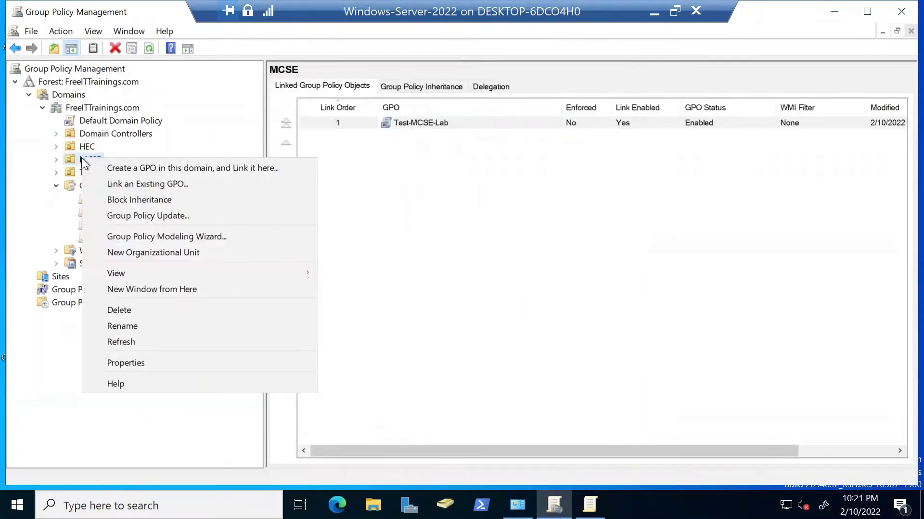
left_click(149, 184)
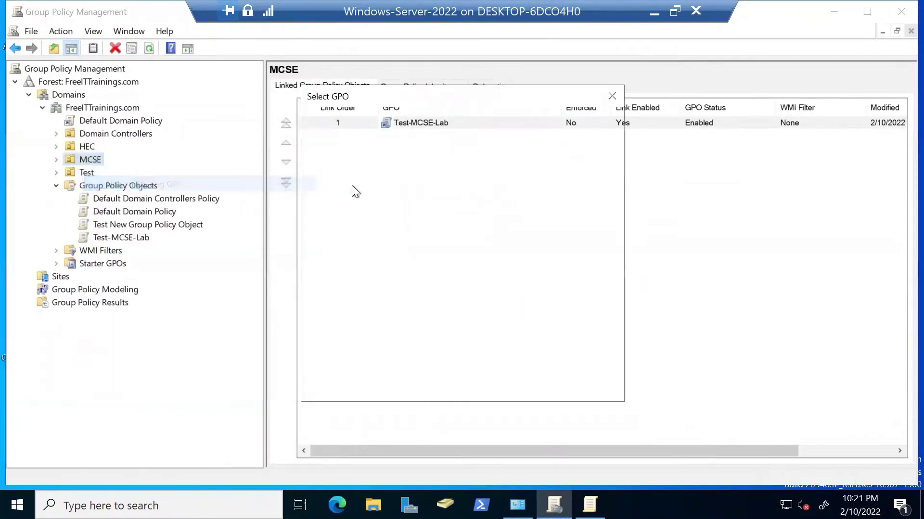
left_click(370, 242)
left_click(525, 380)
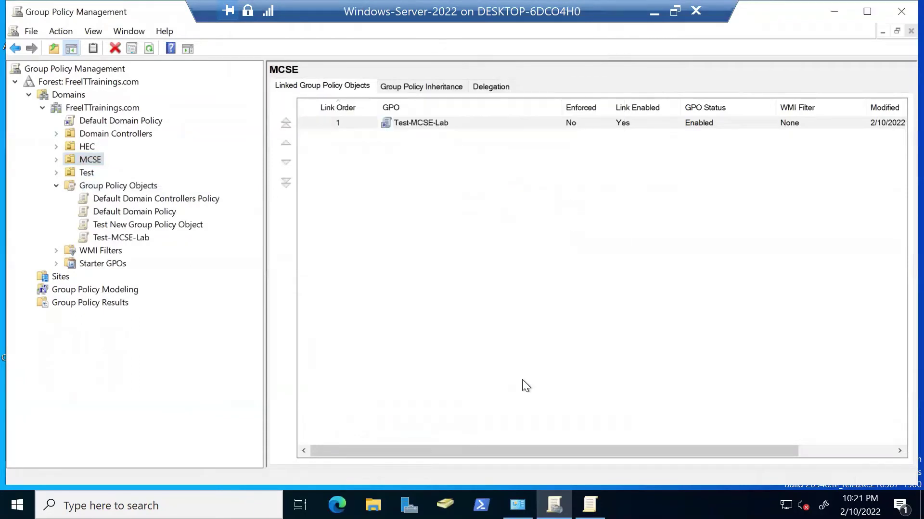
left_click(556, 292)
Step: Switch to the Windows-10 virtual machine's sign-in screen, and close its connection window
left_click(834, 11)
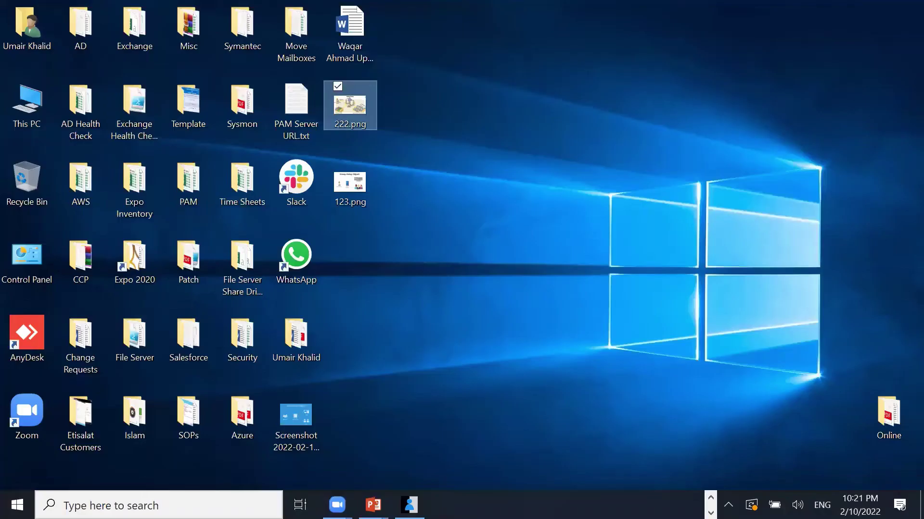
mouse_move(685, 505)
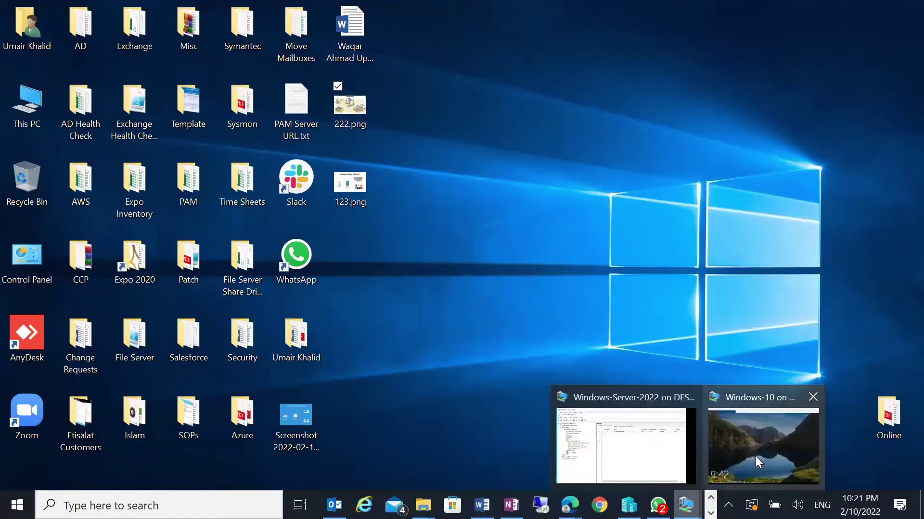
left_click(757, 453)
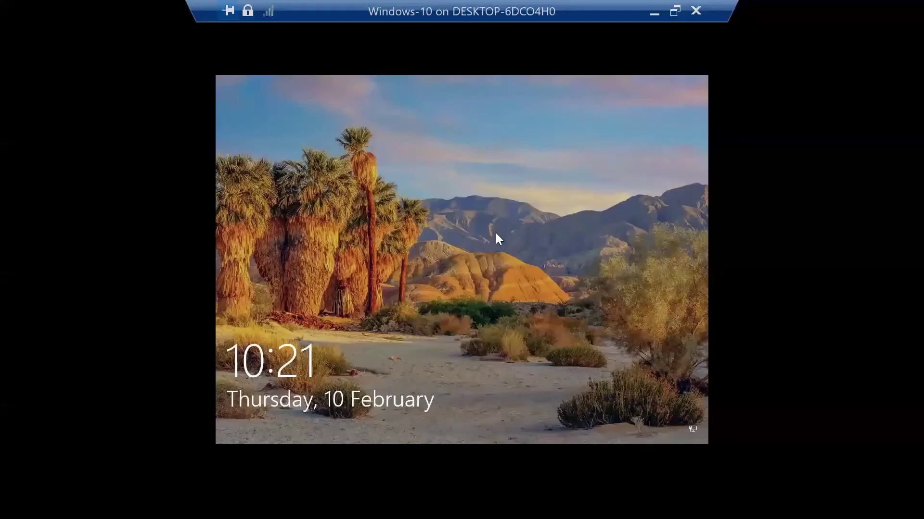
left_click(498, 239)
double_click(464, 26)
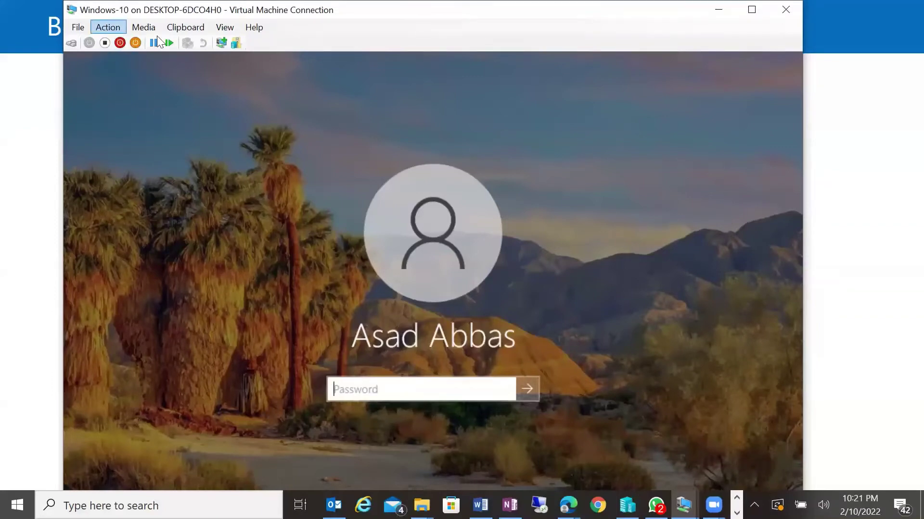
left_click(785, 9)
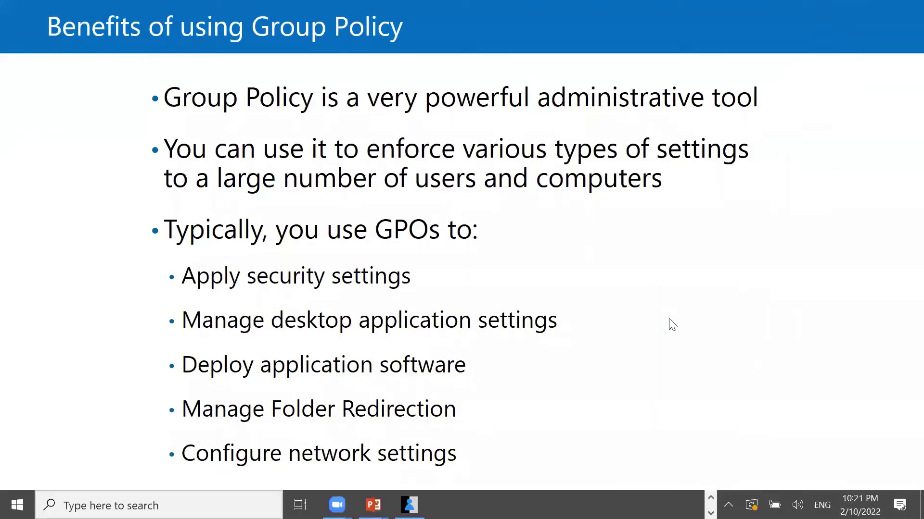
Step: Connect to the Windows-10 virtual machine in Hyper-V Manager at full-screen size, and sign in with the account password
key("super+d")
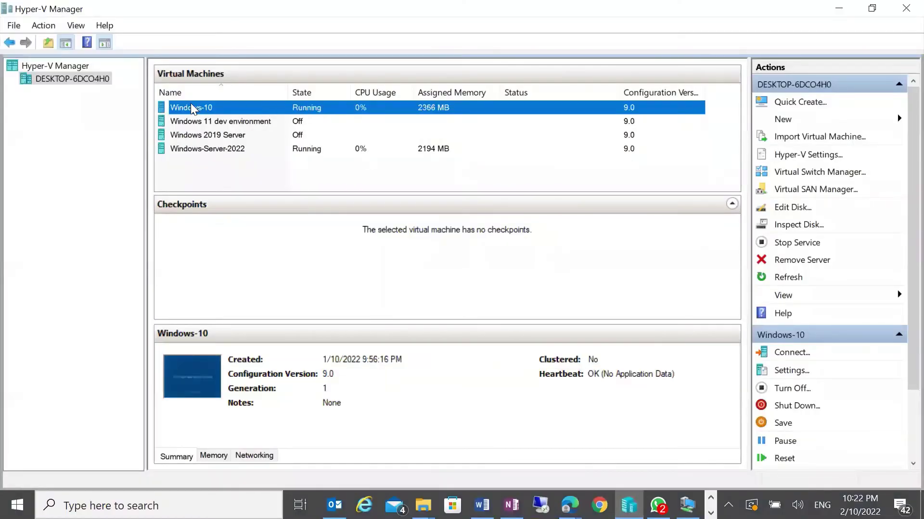
right_click(194, 109)
left_click(210, 111)
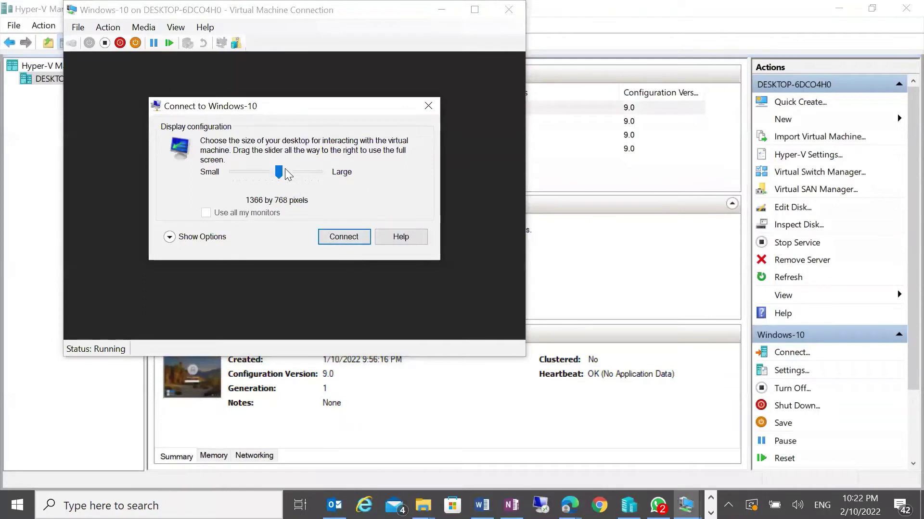
left_click_drag(278, 174, 426, 176)
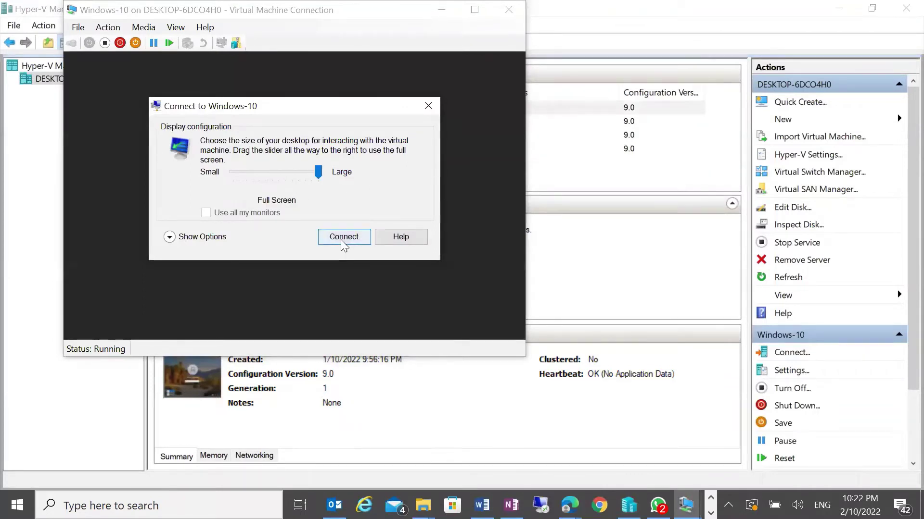
left_click(343, 237)
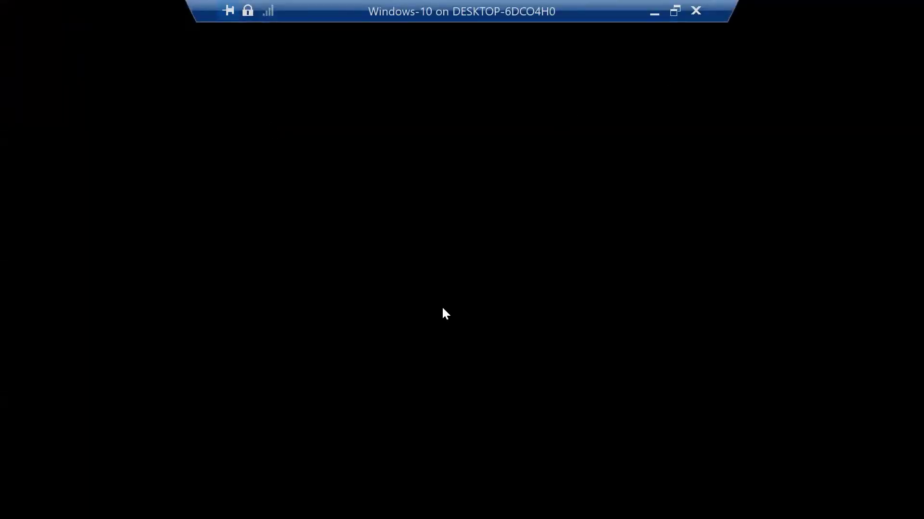
type("••••••••")
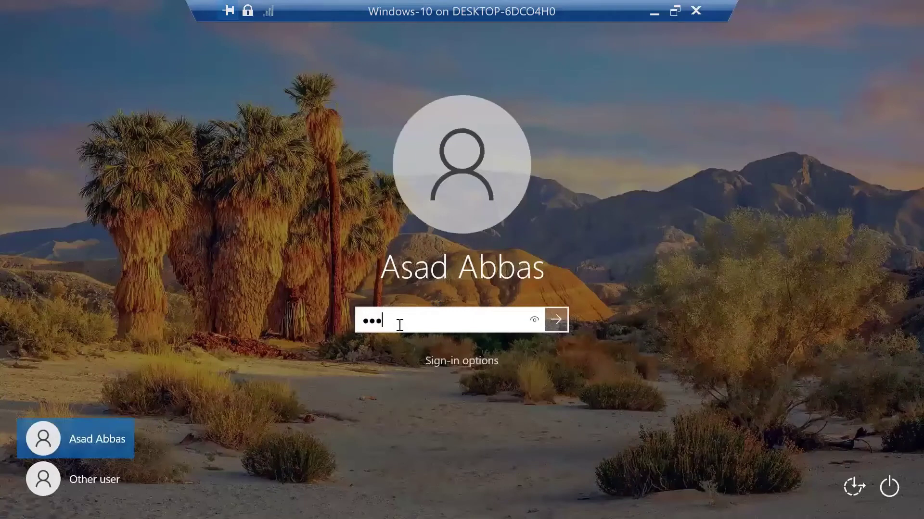
key("Return")
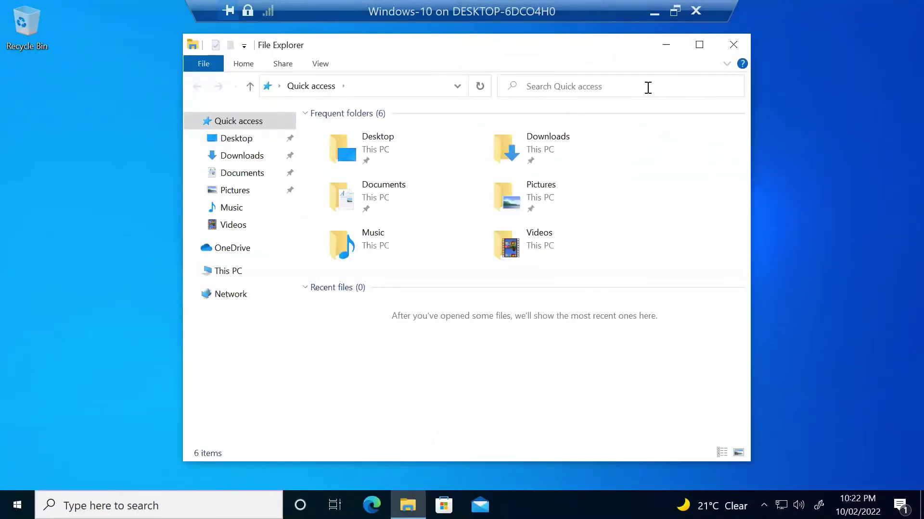
Step: Maximize File Explorer and show the drives in This PC
left_click(699, 45)
left_click(60, 101)
left_click(42, 232)
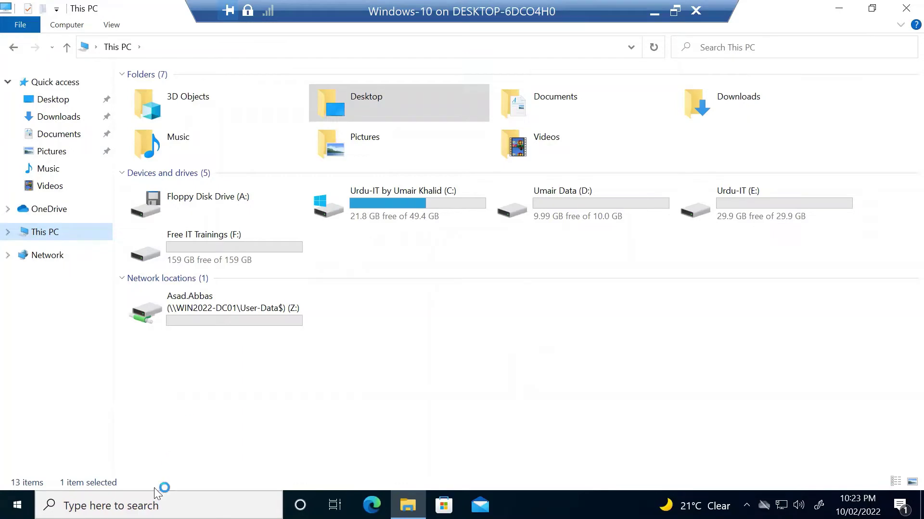
Step: Open Command Prompt as administrator and move its window clear of the screen's corner
key("super+s")
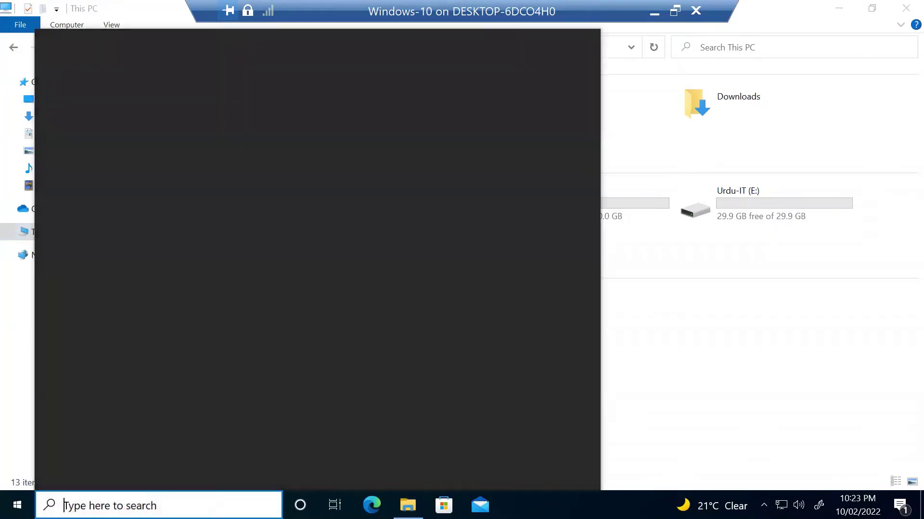
type("cmd")
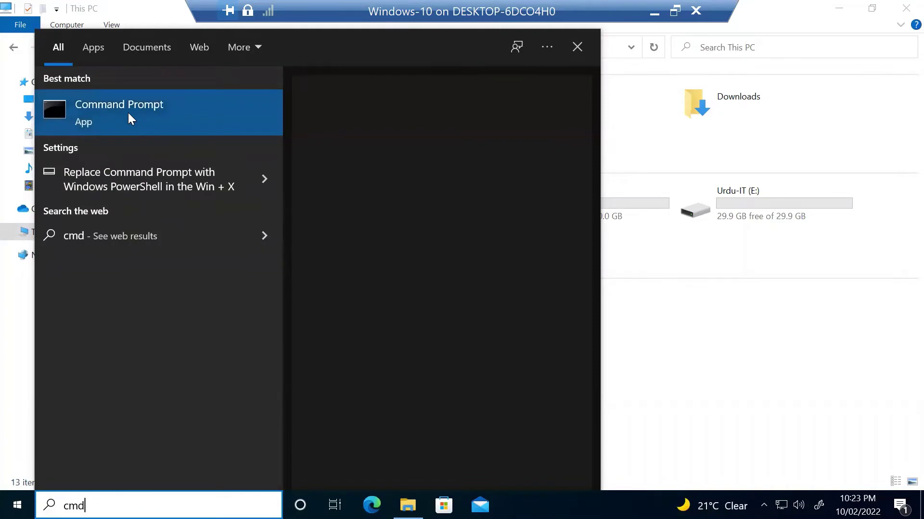
right_click(128, 114)
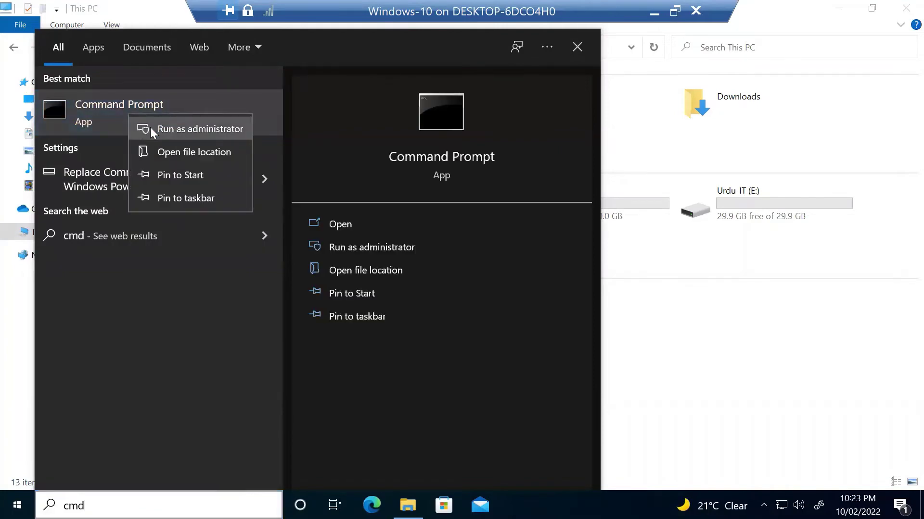
key("Escape")
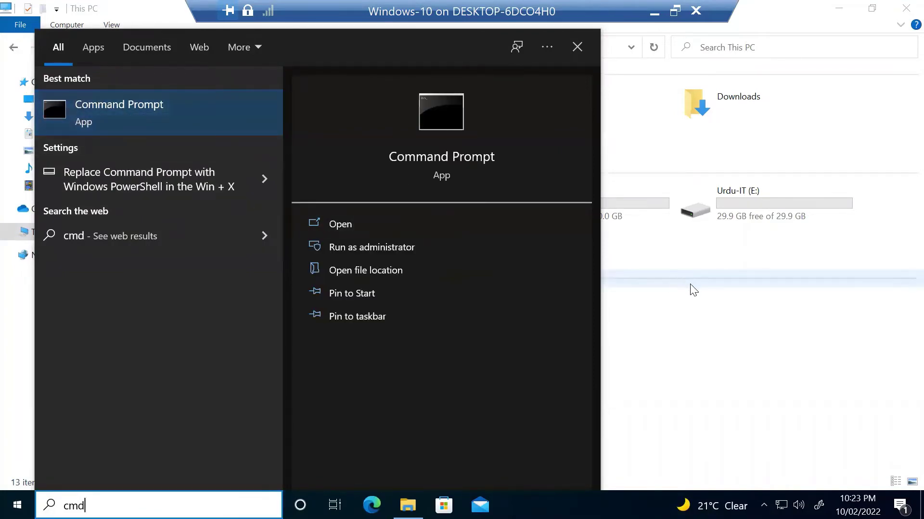
key("ctrl+shift+Return")
left_click(422, 345)
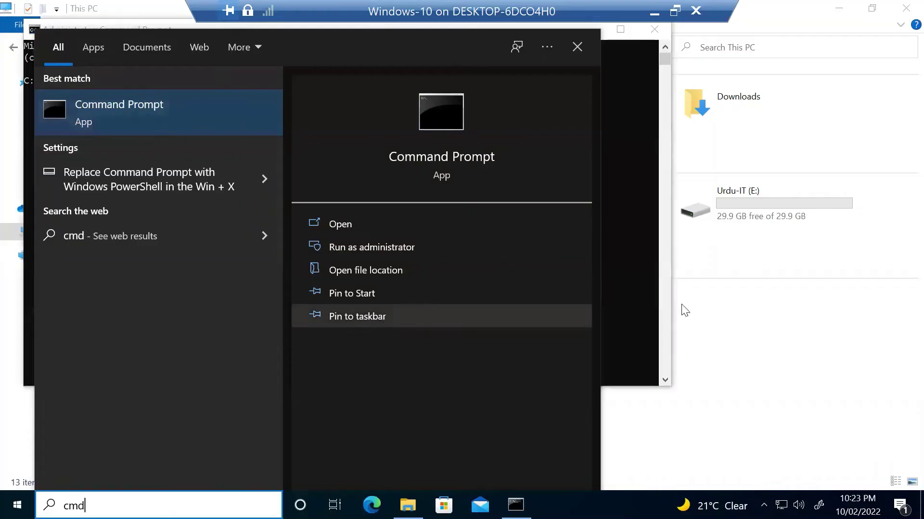
left_click(635, 289)
left_click_drag(231, 36, 385, 123)
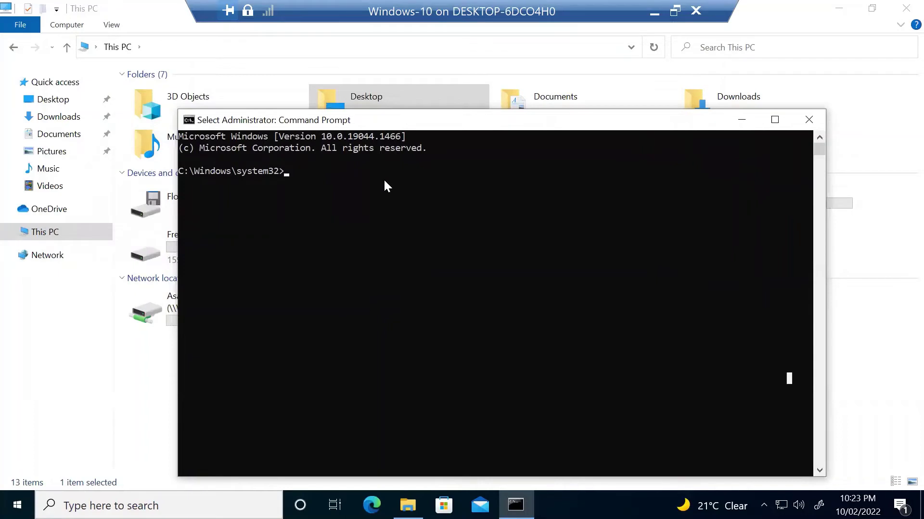
Step: Force a Group Policy update with gpupdate /force
type("g")
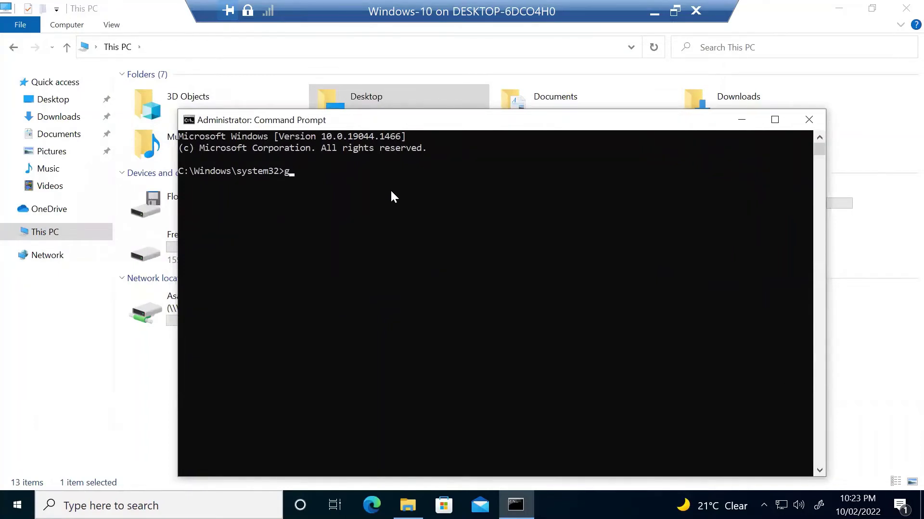
type("pupdate /force")
key("Return")
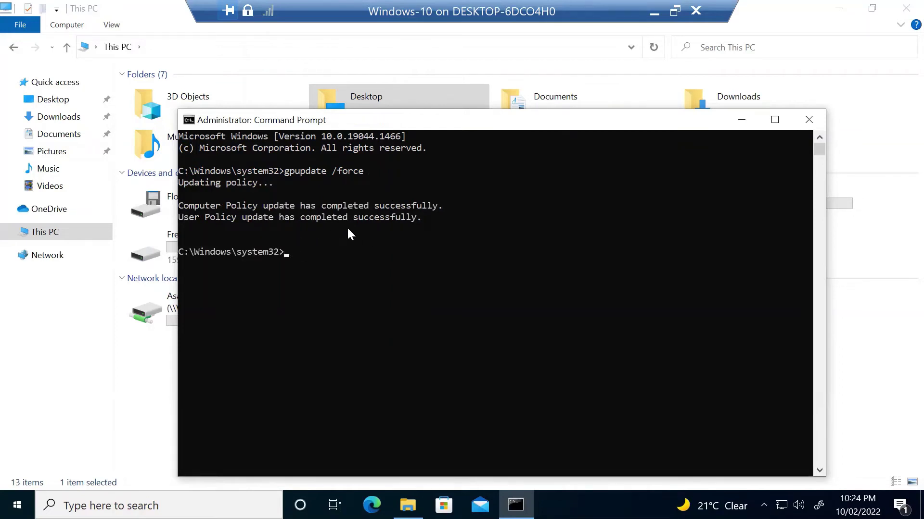
Step: Minimize Command Prompt and refresh This PC to check which drives are listed
left_click(744, 120)
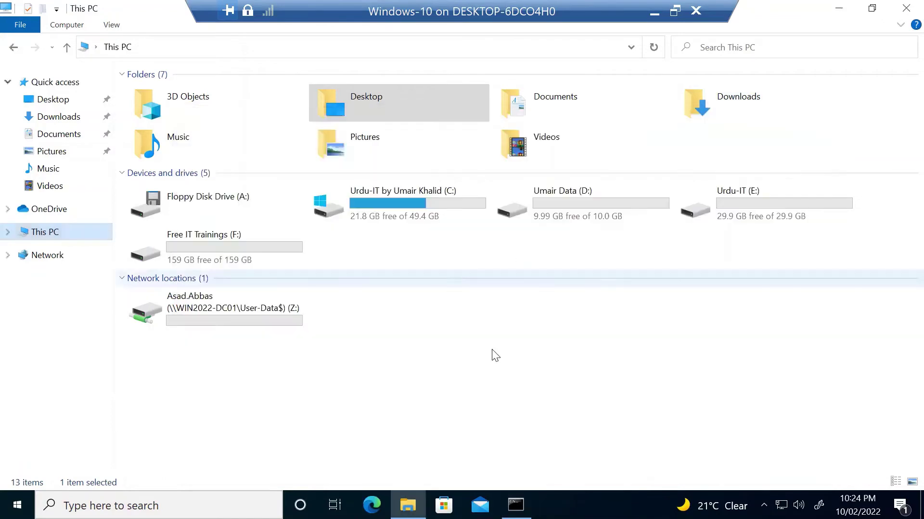
right_click(492, 353)
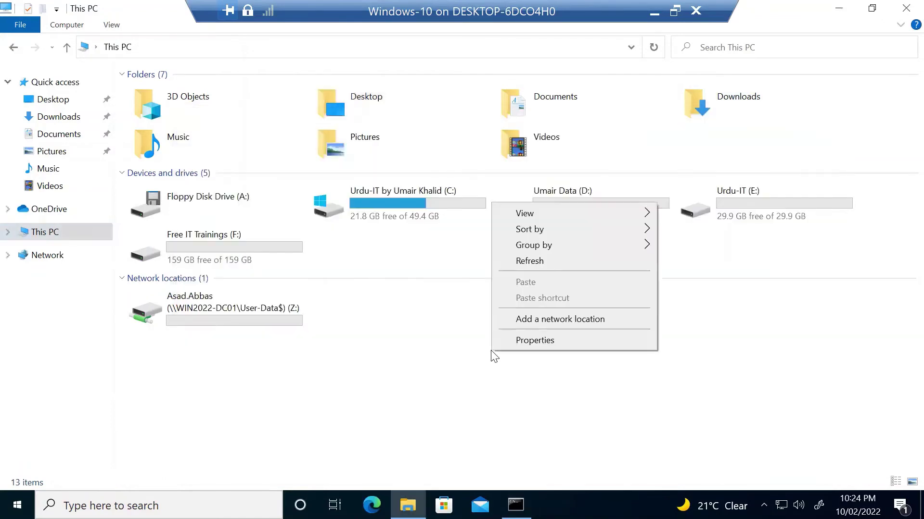
left_click(551, 260)
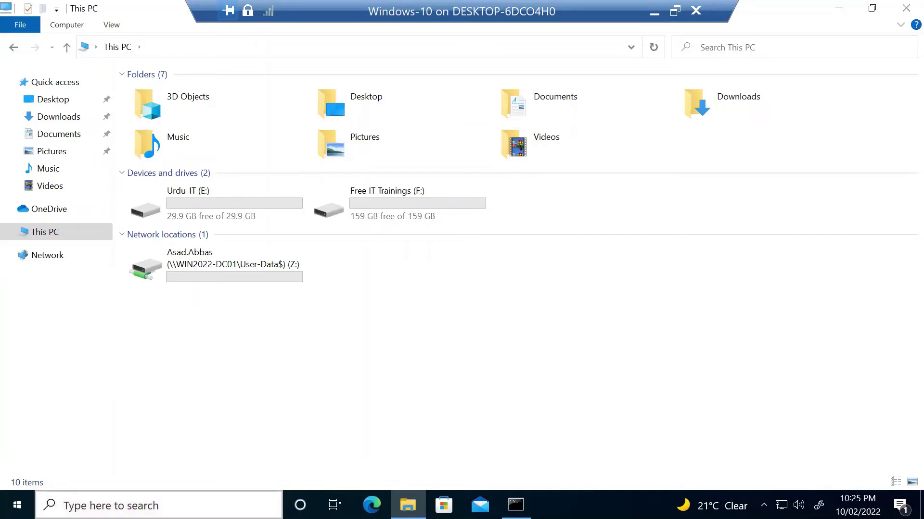
Step: Search for compmgmt, open Computer Management to view its console, and close it
left_click(159, 505)
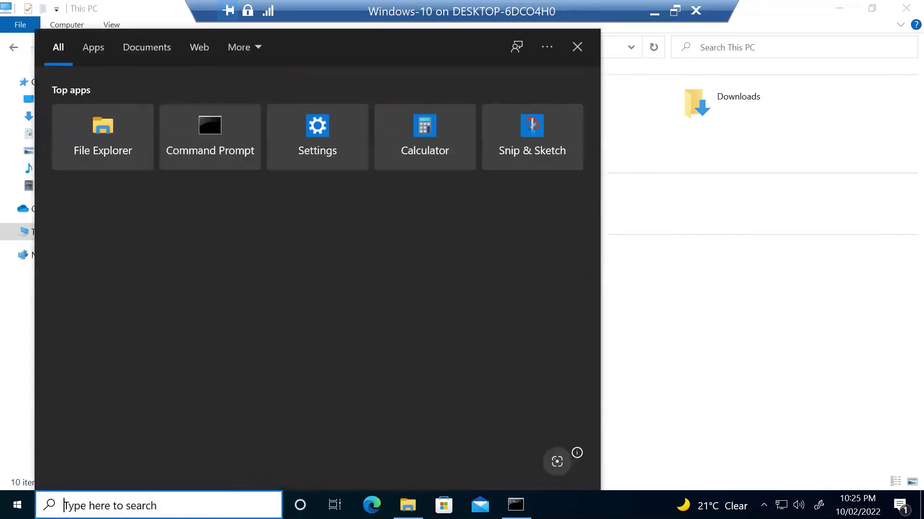
type("comp")
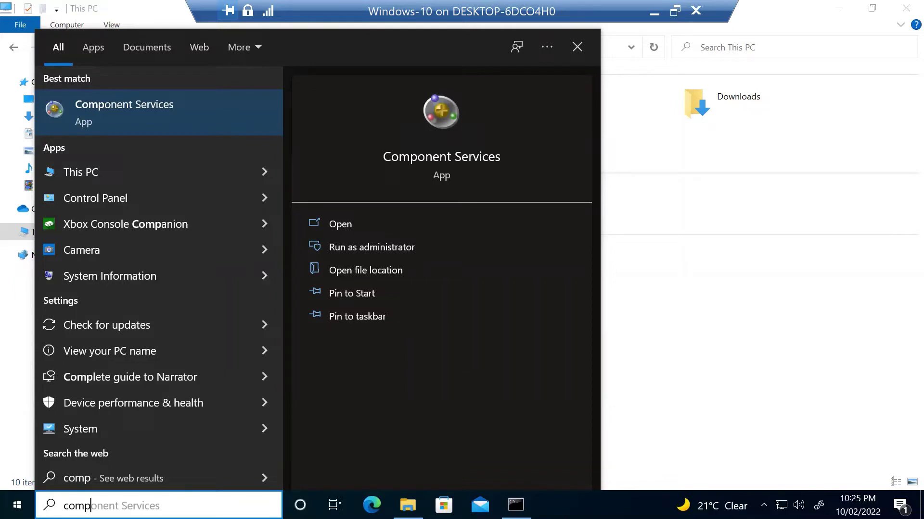
type("mgmt")
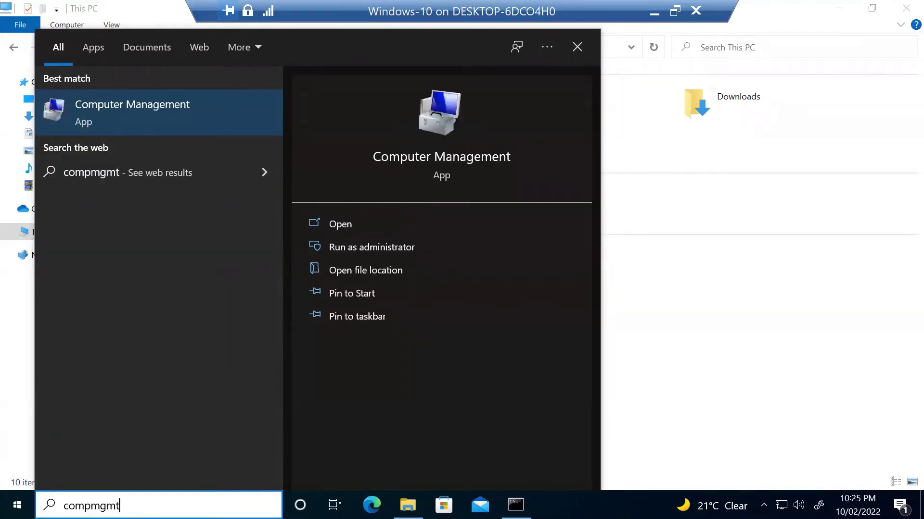
key("Return")
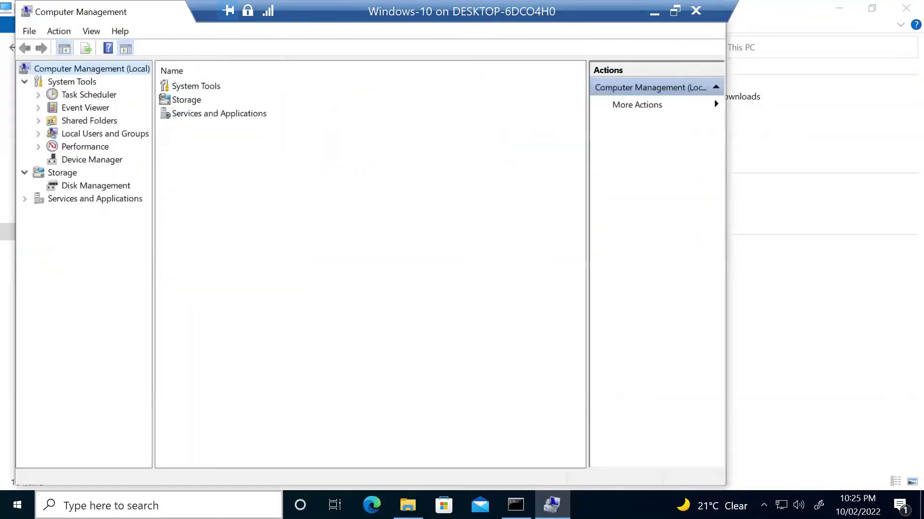
left_click_drag(115, 12, 202, 89)
left_click(808, 96)
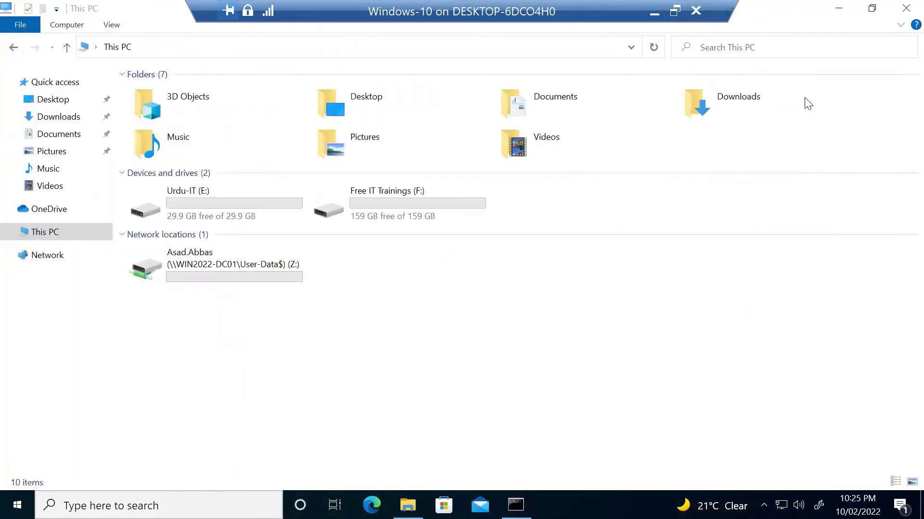
left_click(150, 503)
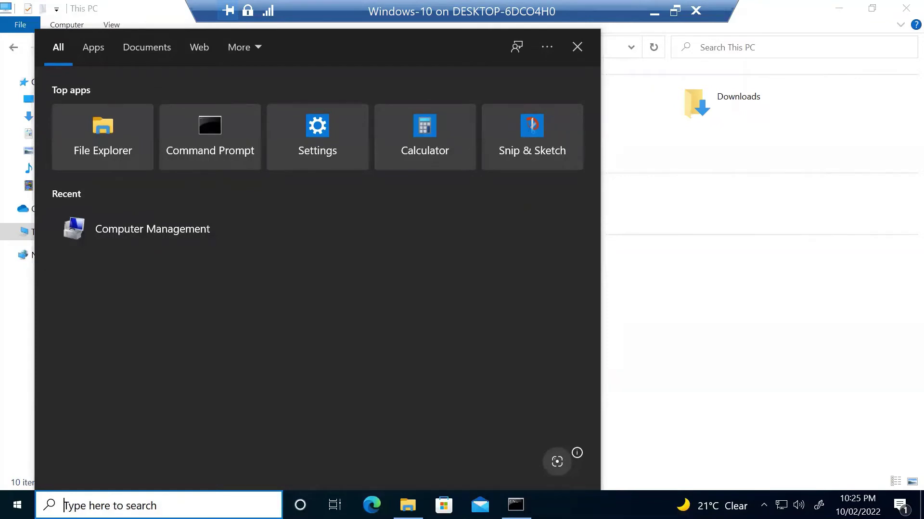
left_click(640, 362)
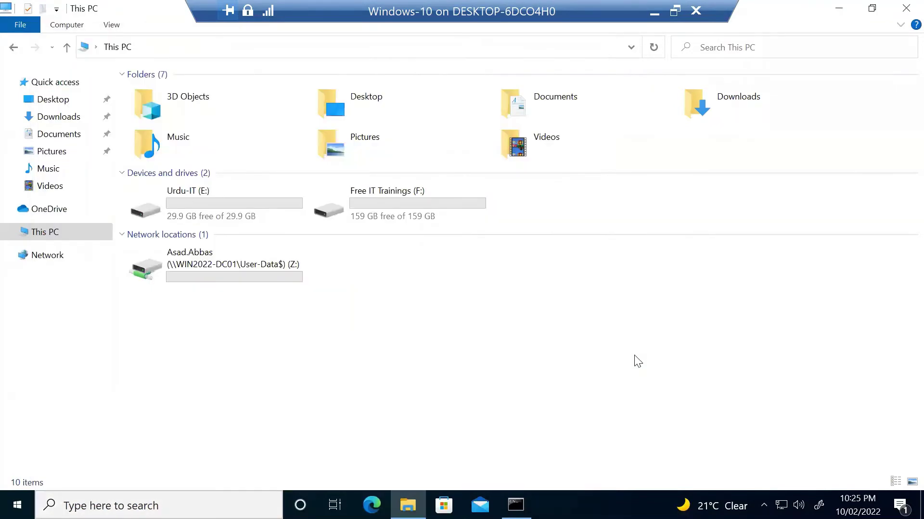
key("super+r")
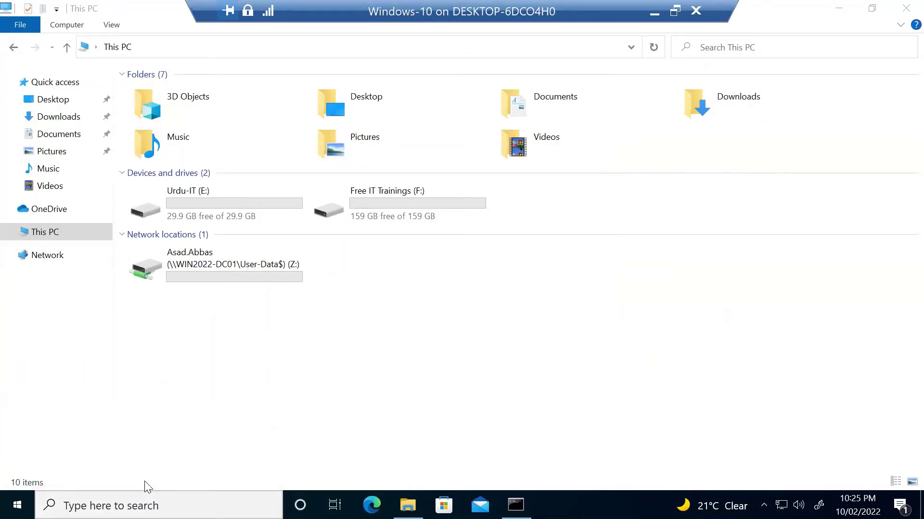
left_click(176, 495)
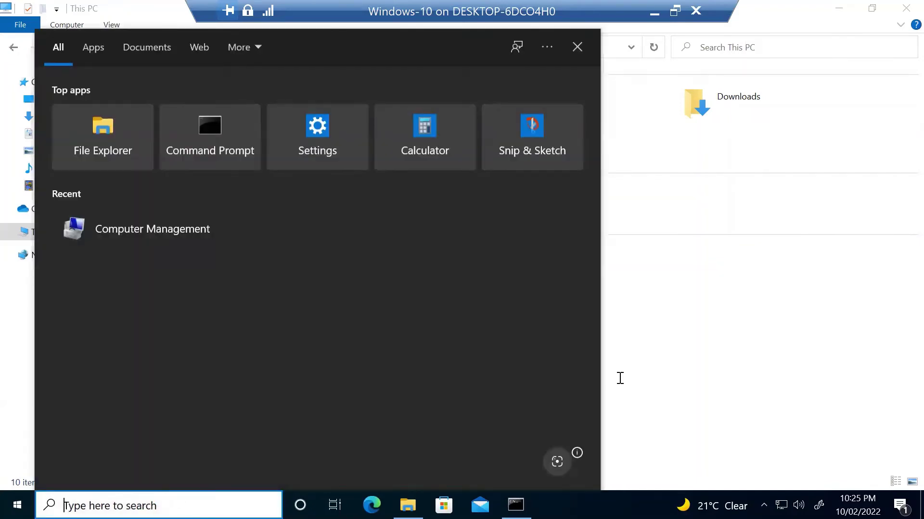
key("Escape")
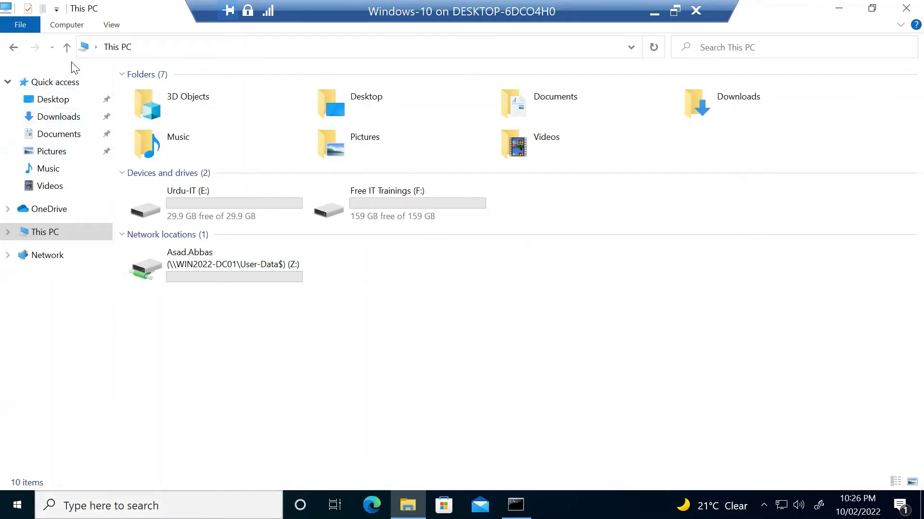
Step: Go up from This PC to the Desktop level, open Control Panel, check its list of locations, and close it
left_click(67, 48)
double_click(371, 129)
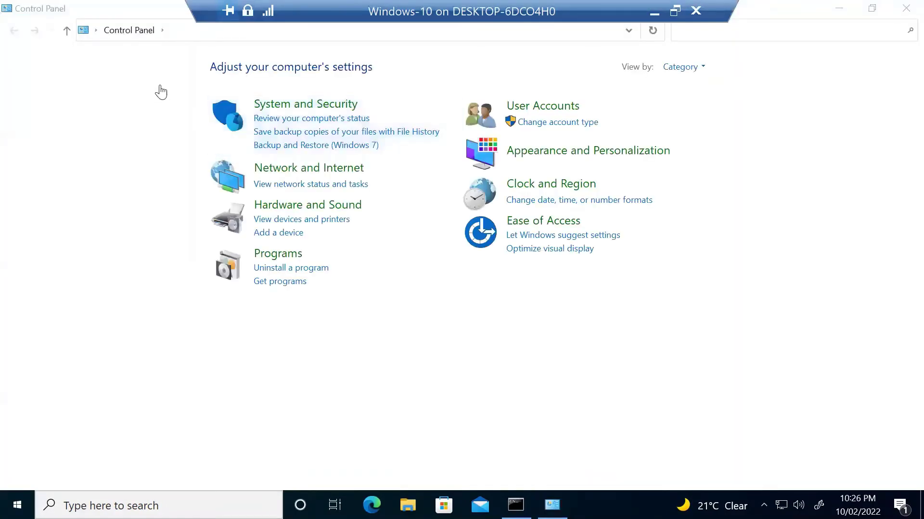
left_click(165, 35)
left_click(165, 72)
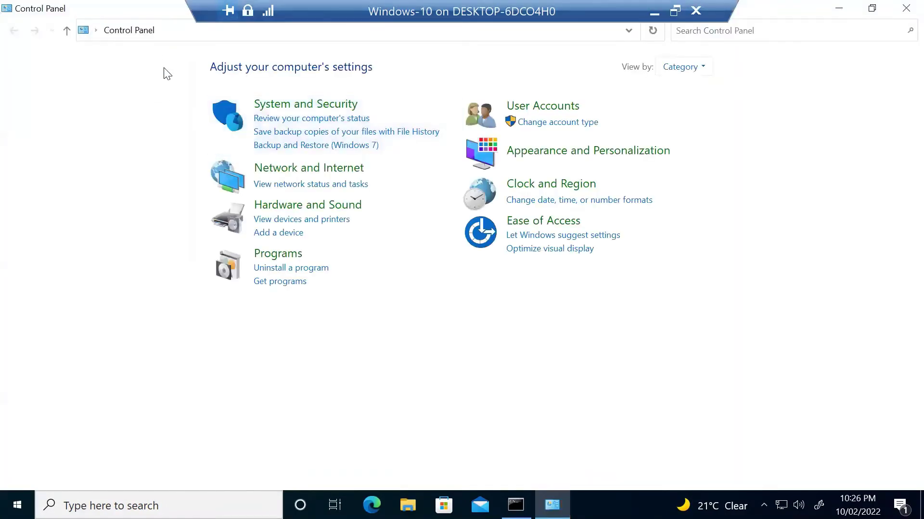
left_click(96, 31)
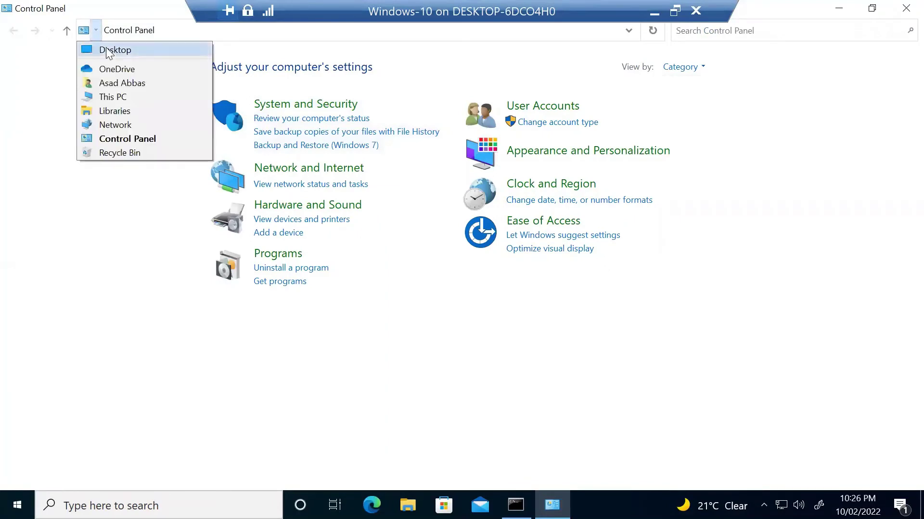
left_click(357, 249)
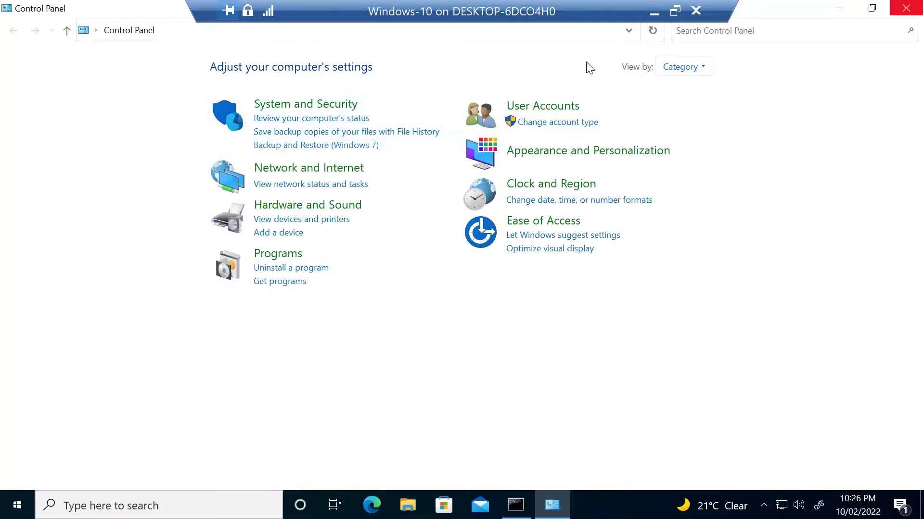
left_click(903, 9)
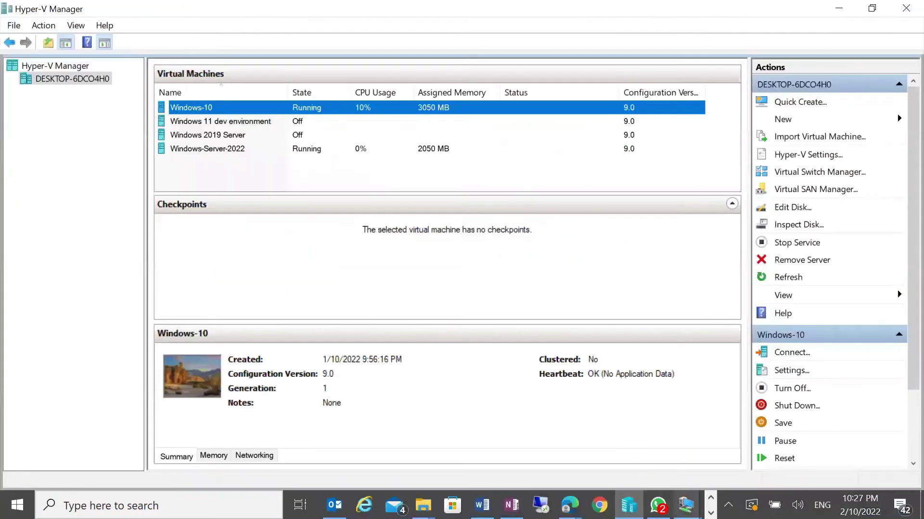
Step: Switch to the Windows-Server-2022 virtual machine and show the scope of the Test-MCSE-Lab GPO
mouse_move(686, 505)
left_click(621, 448)
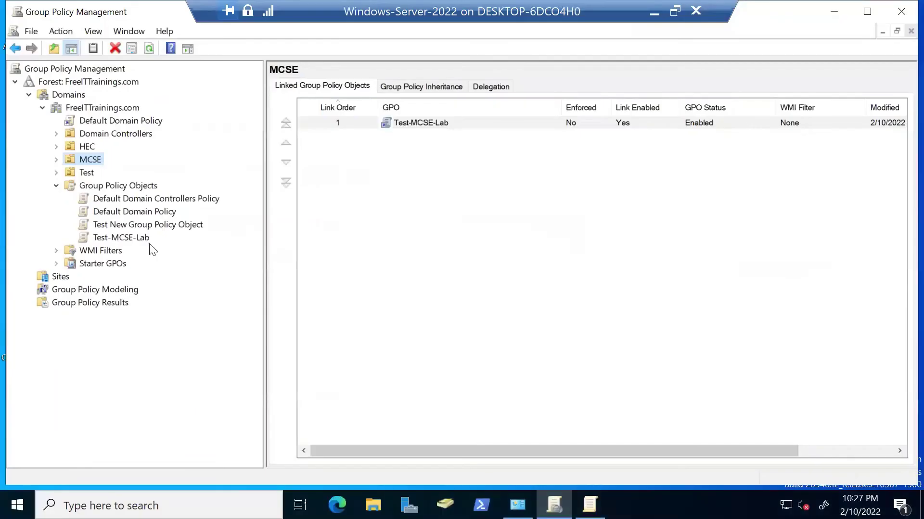
left_click(126, 238)
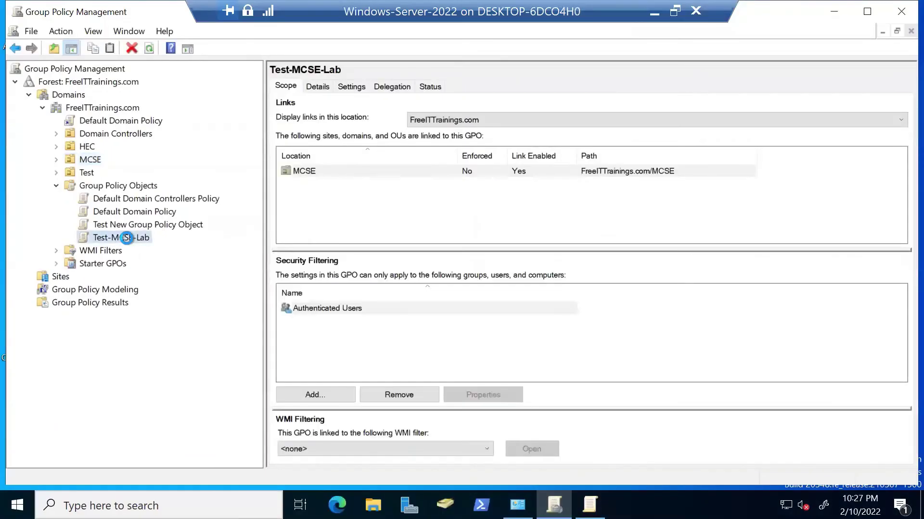
Step: Open the Test-MCSE-Lab GPO for editing and show the Control Panel policies in User Configuration's Administrative Templates
right_click(127, 238)
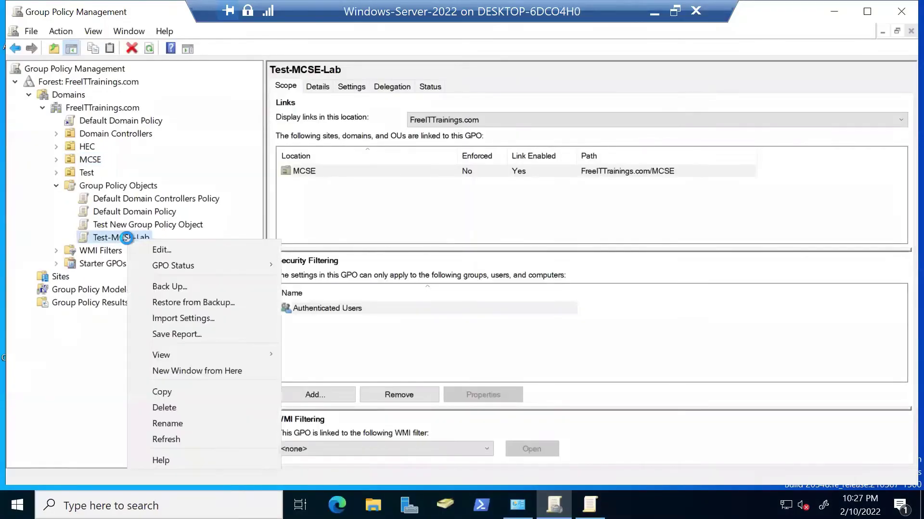
left_click(166, 247)
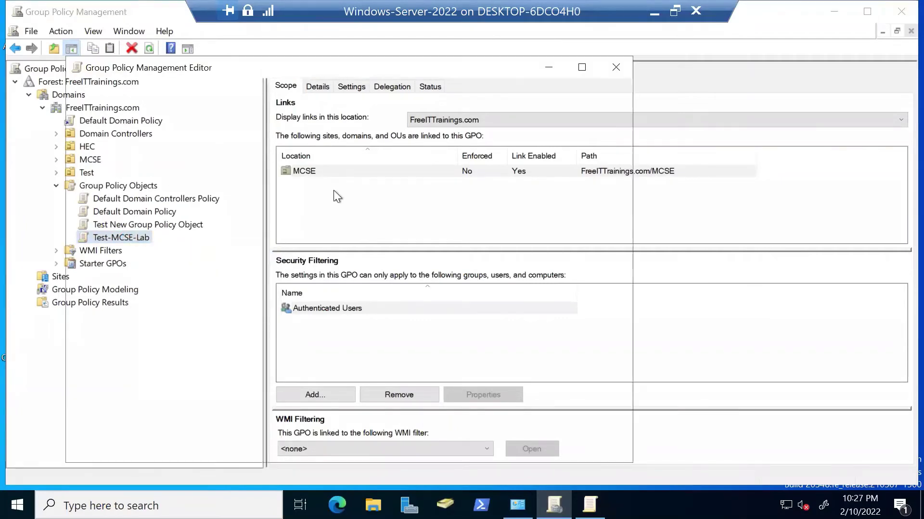
left_click(582, 67)
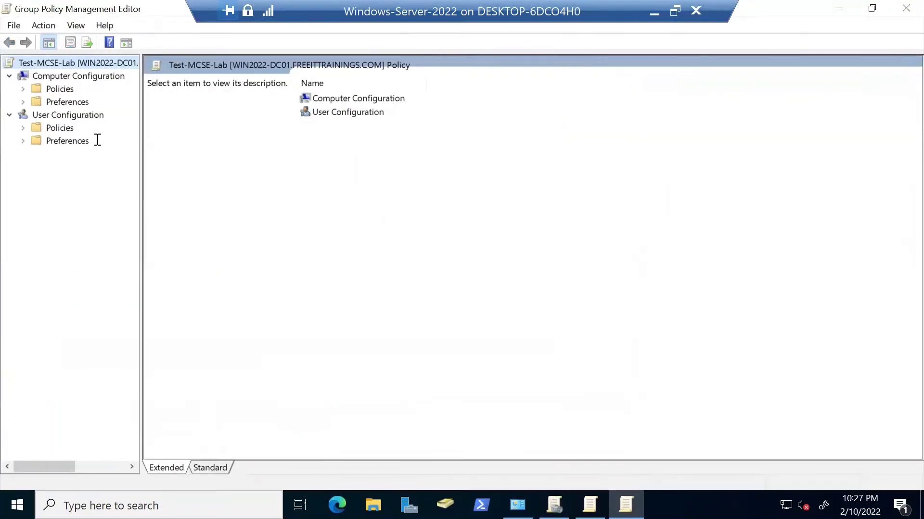
left_click(24, 128)
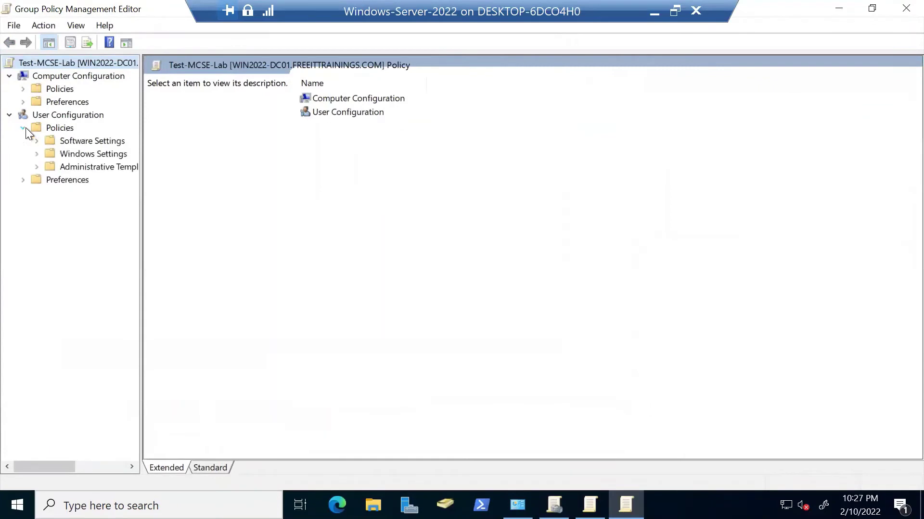
double_click(108, 165)
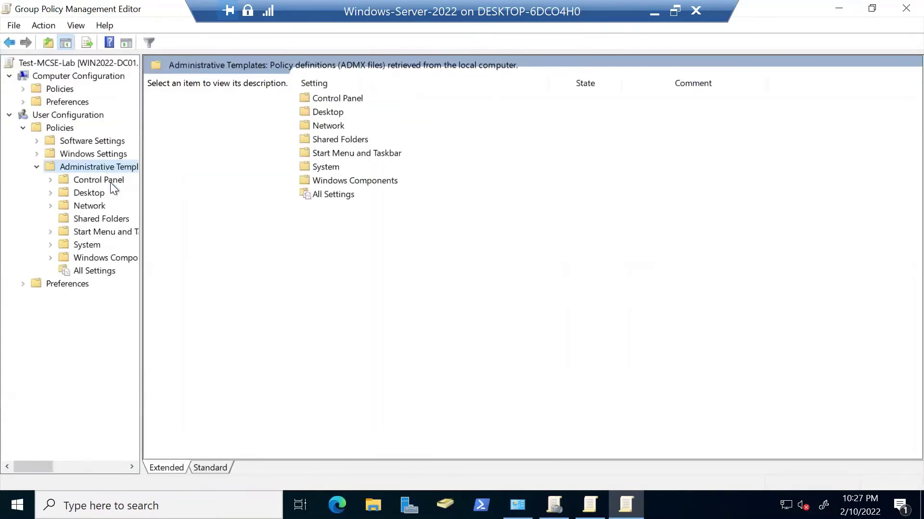
left_click(110, 183)
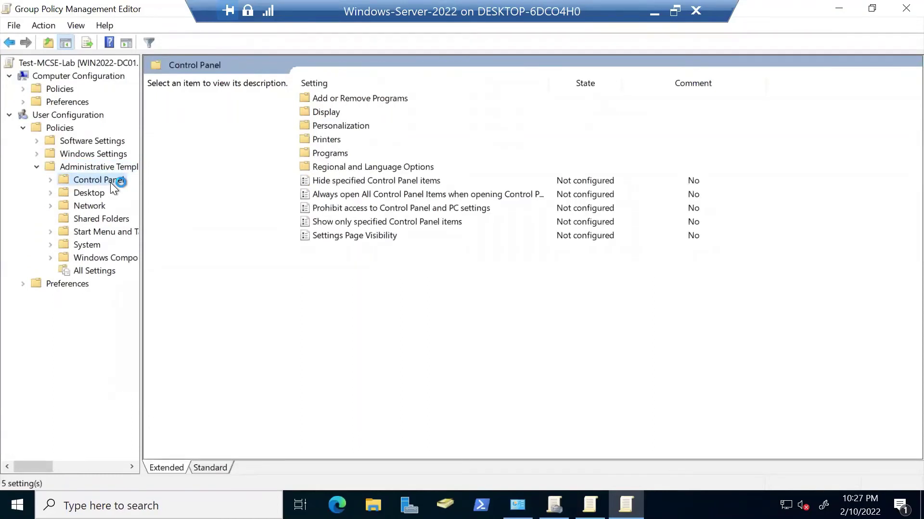
Step: Set the Prohibit access to Control Panel and PC settings policy to Enabled and apply it
left_click(387, 209)
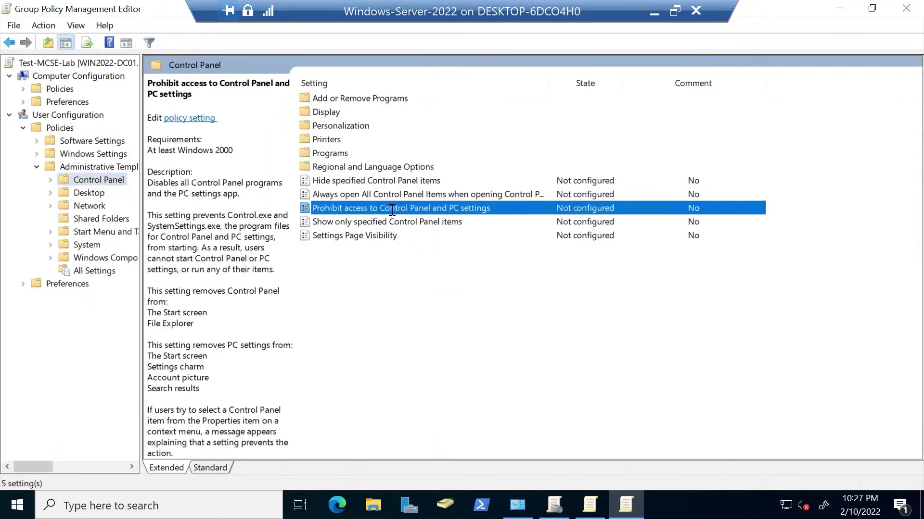
double_click(392, 210)
left_click(125, 149)
left_click_drag(262, 69, 263, 49)
left_click(555, 477)
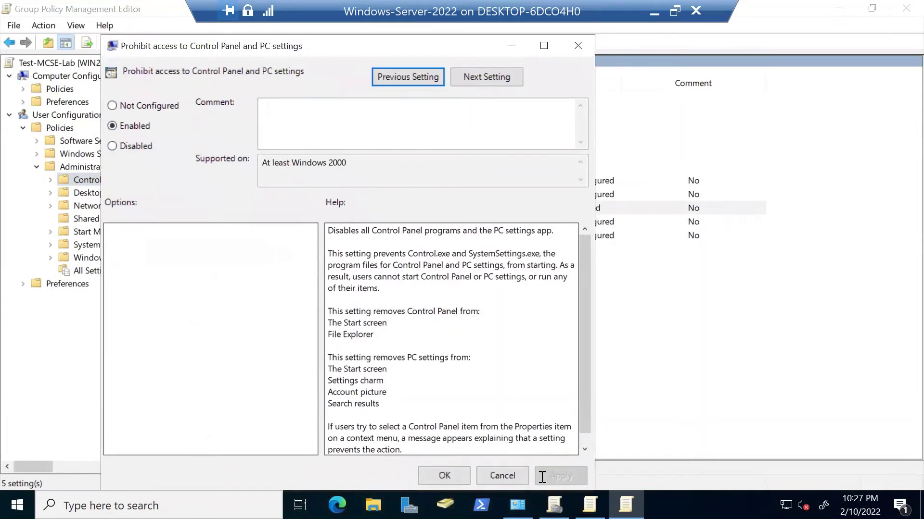
left_click(443, 476)
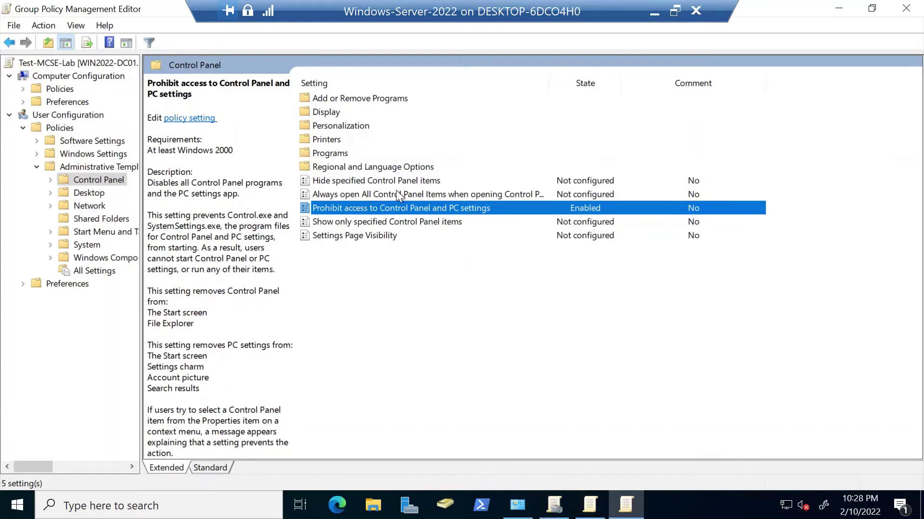
Step: Look through the Display and Add or Remove Programs policies under Control Panel and open the Personalization policies
double_click(339, 112)
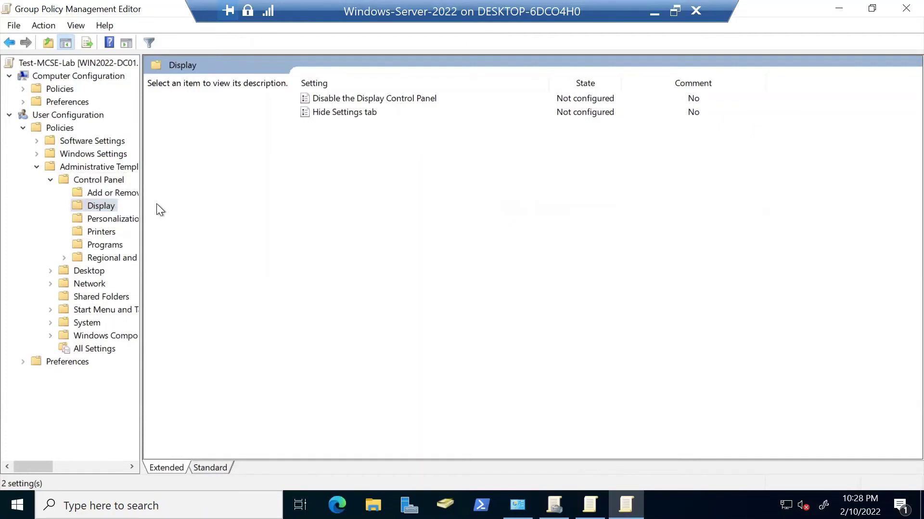
left_click(114, 192)
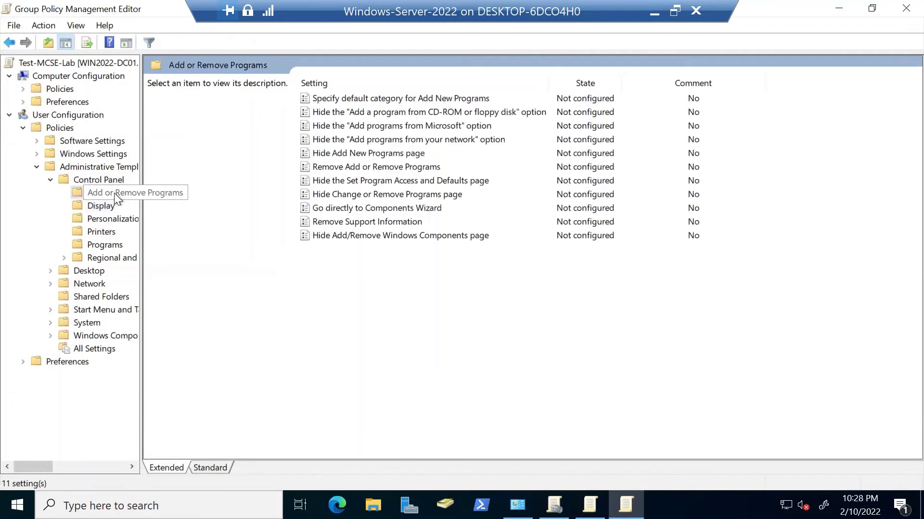
left_click(105, 217)
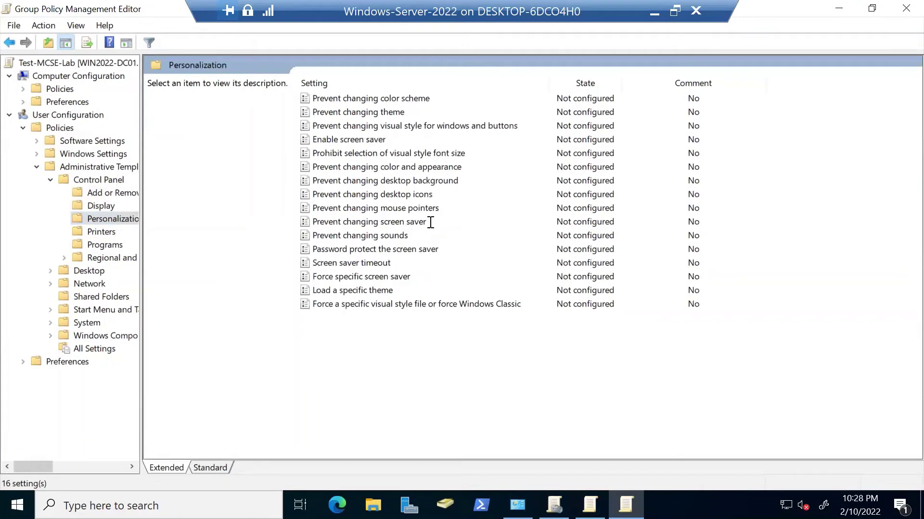
double_click(434, 185)
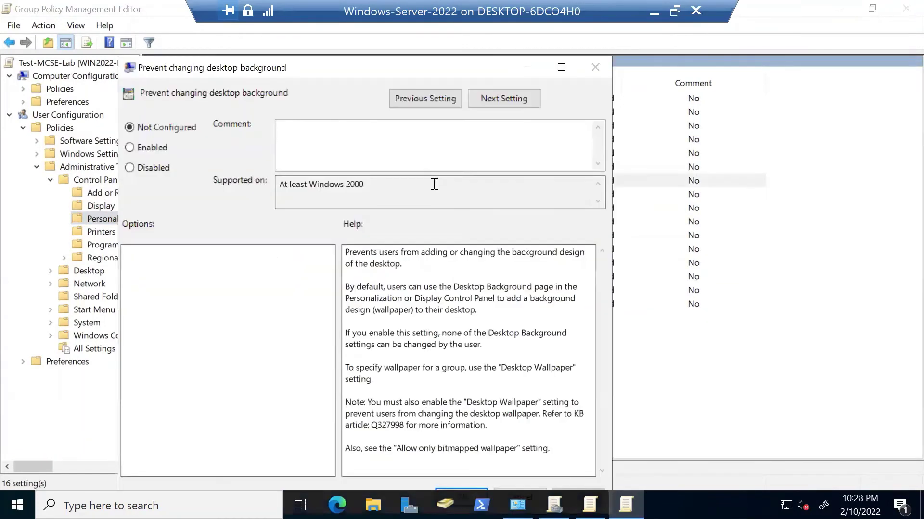
left_click(159, 146)
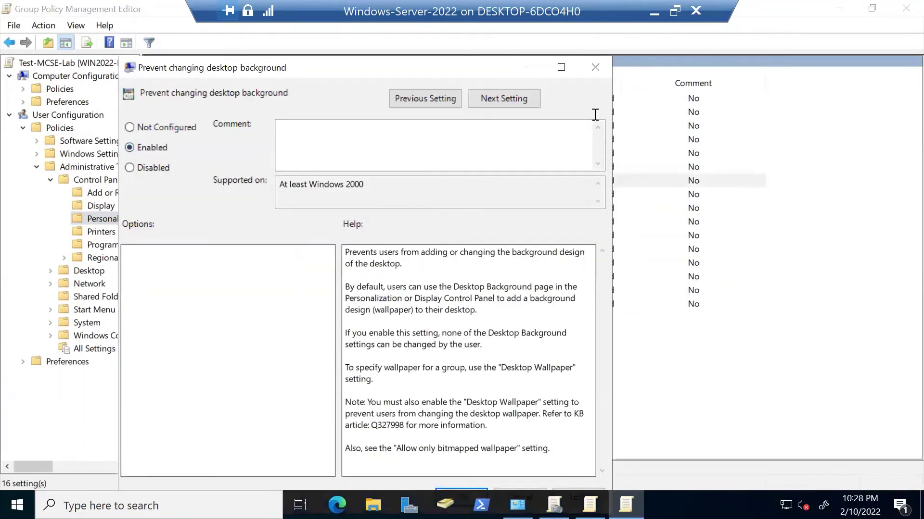
left_click(595, 67)
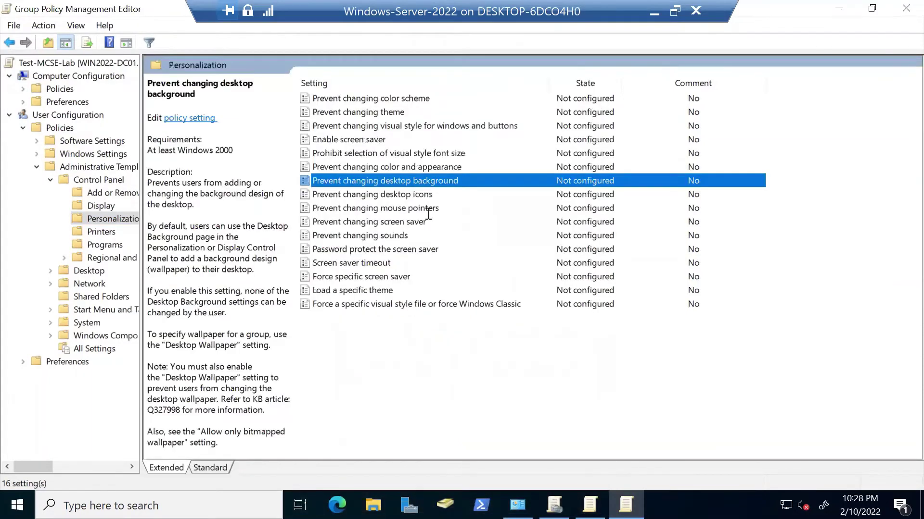
Step: Set the Prevent changing desktop background policy in Personalization to Enabled and apply it
double_click(350, 181)
left_click(63, 111)
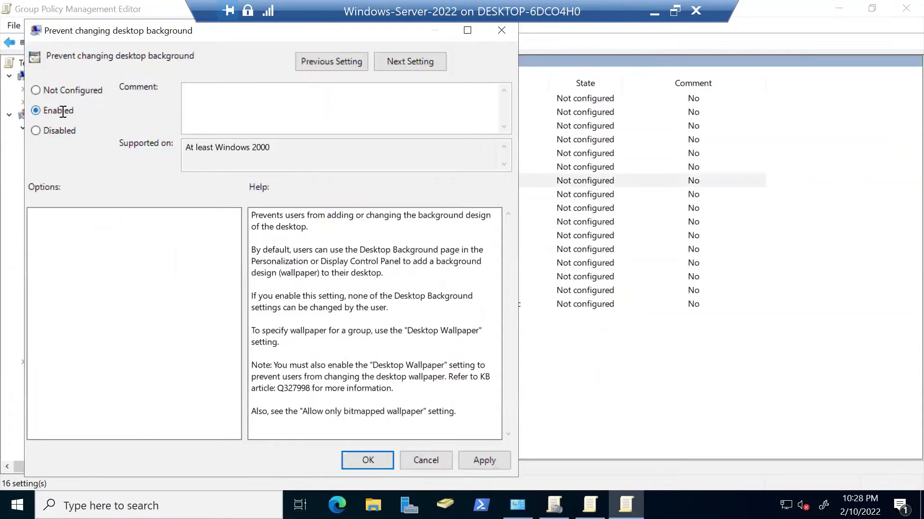
left_click(476, 460)
left_click(384, 461)
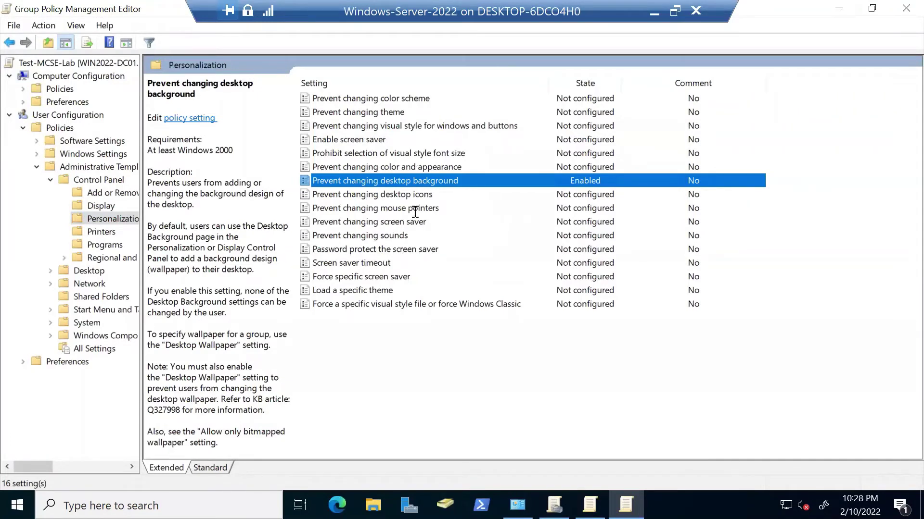
Step: Set the Prevent changing desktop icons policy in Personalization to Enabled and save it
left_click(434, 195)
double_click(434, 194)
left_click(89, 128)
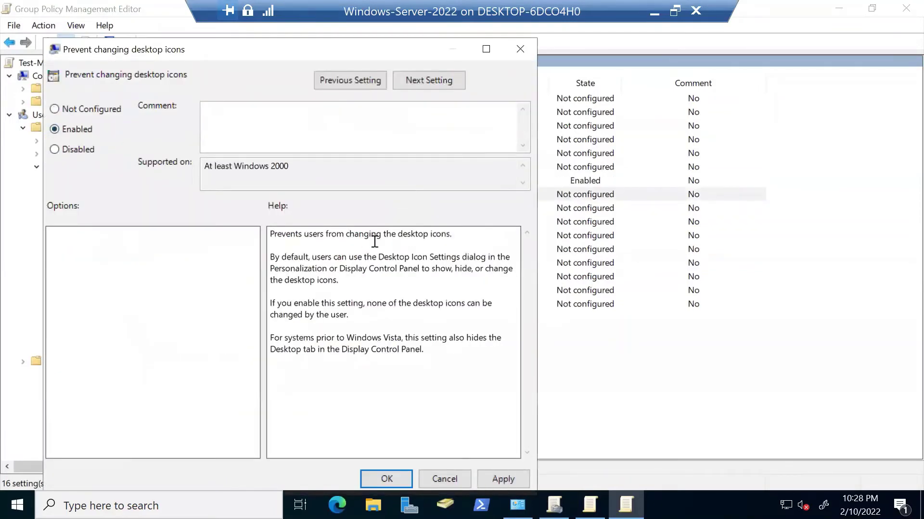
left_click(375, 474)
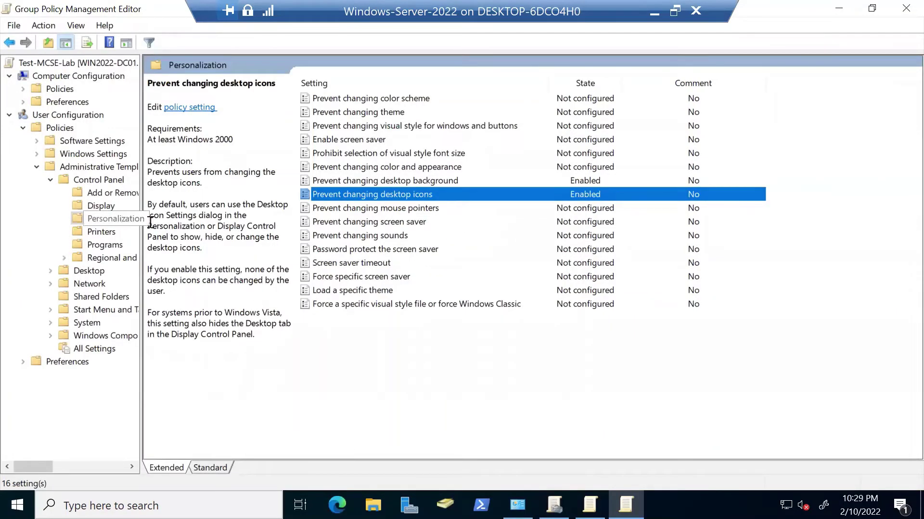
Step: Widen the console tree and recheck the Prohibit access to Control Panel and PC settings policy, collapsing the Control Panel folder
left_click_drag(139, 206, 170, 207)
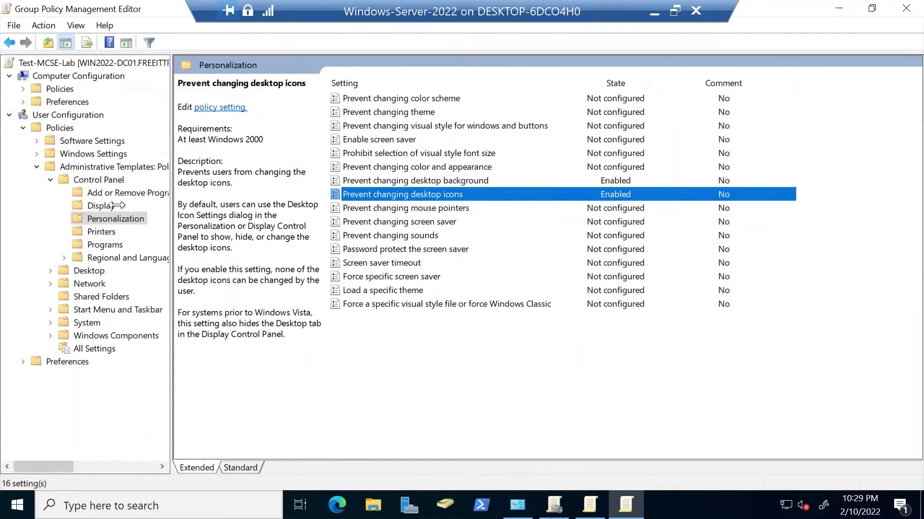
left_click(107, 182)
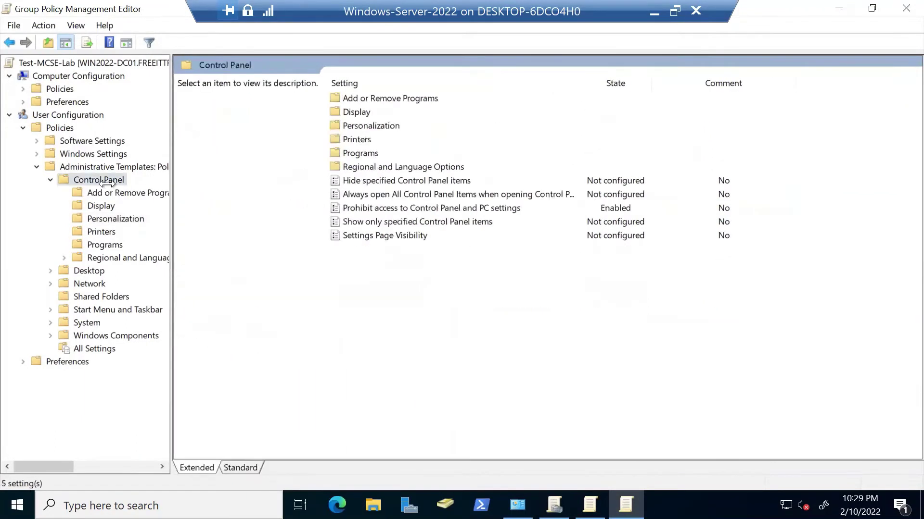
left_click(363, 210)
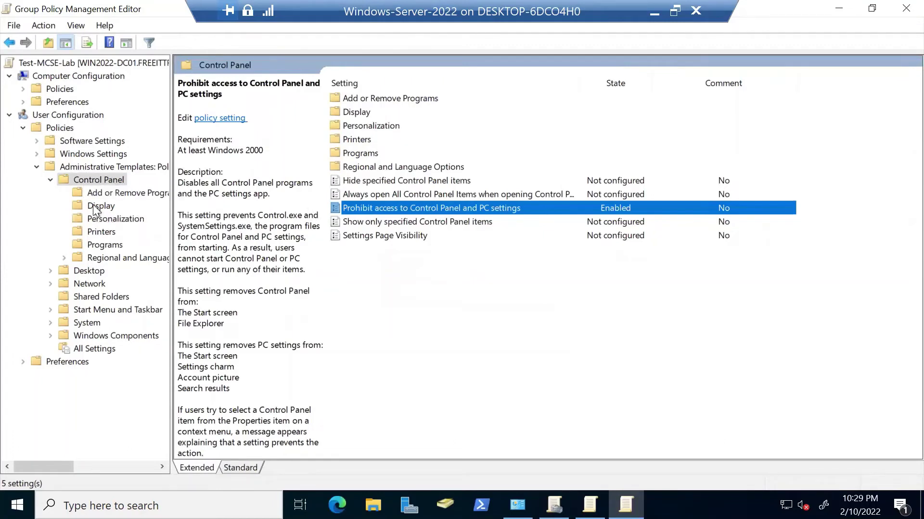
left_click(50, 179)
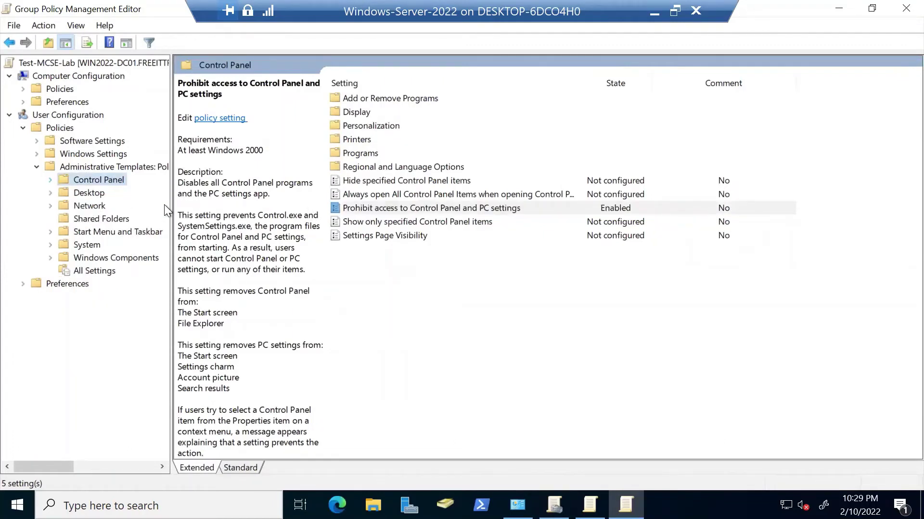
Step: Sort the Start Menu and Taskbar policies by setting name and set Remove Run menu from Start Menu to Enabled
left_click(128, 232)
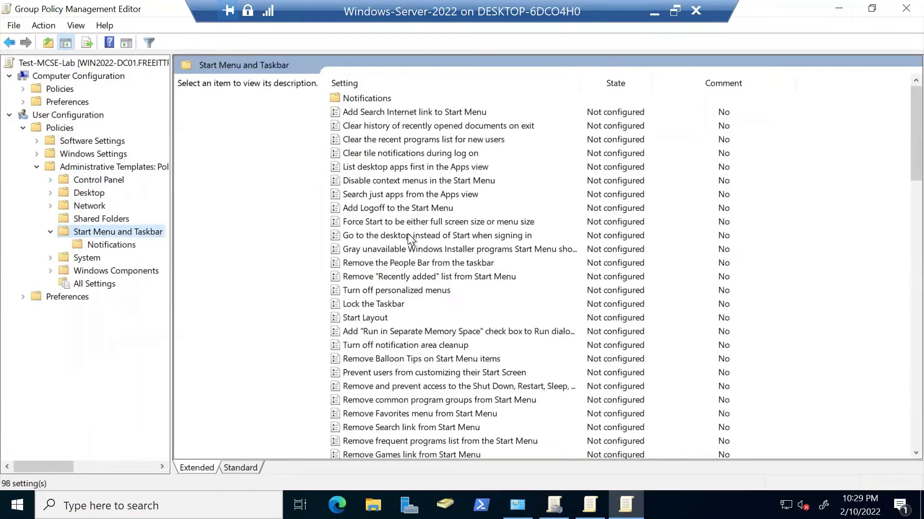
left_click(380, 79)
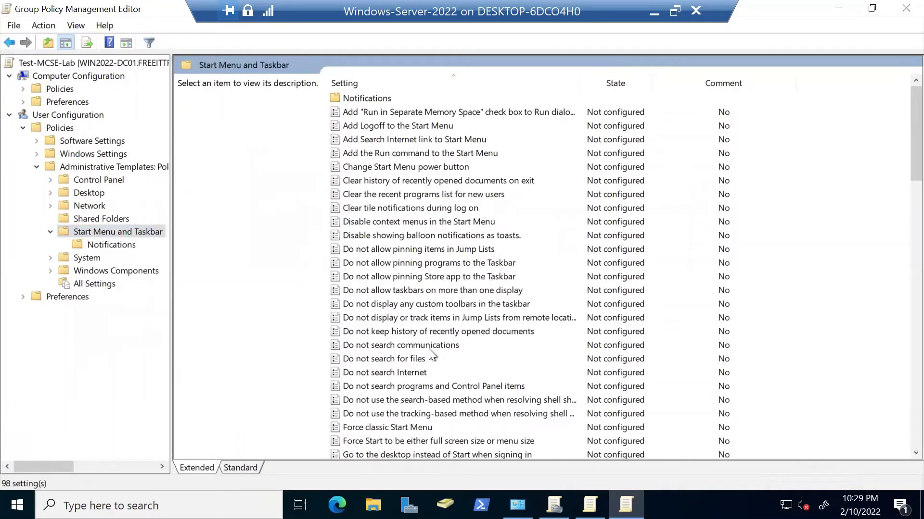
scroll(391, 238, "down", 9)
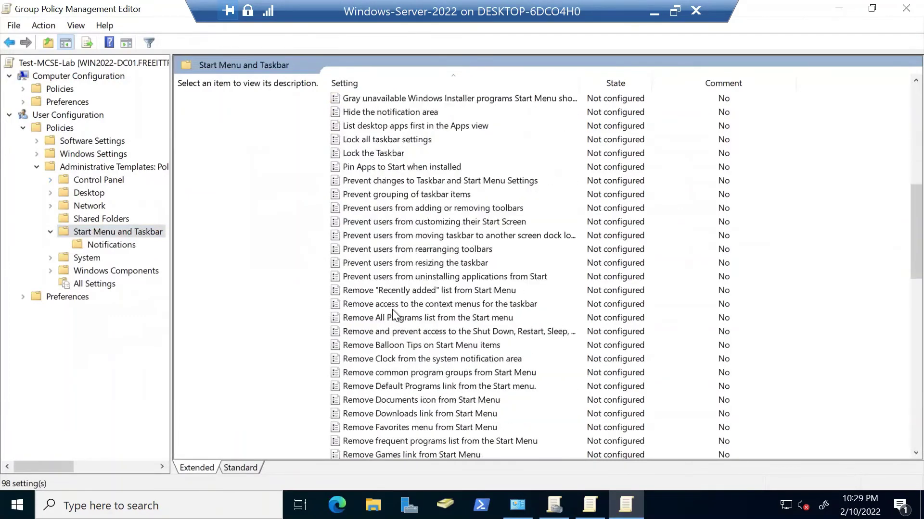
scroll(445, 335, "down", 3)
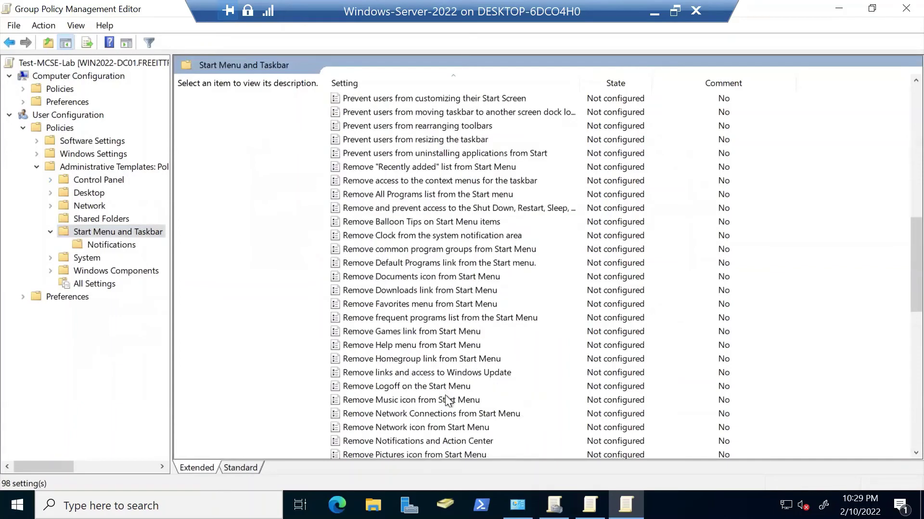
scroll(442, 402, "down", 3)
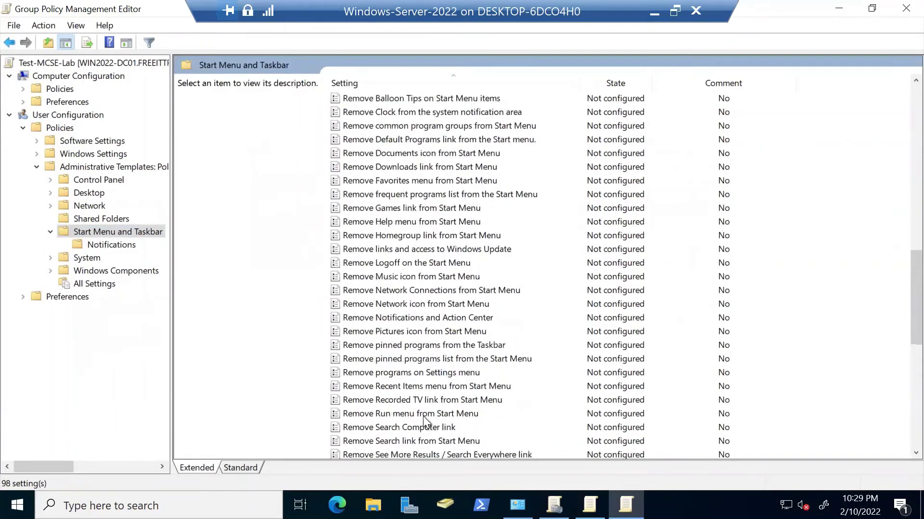
double_click(423, 414)
left_click(93, 144)
left_click_drag(256, 73, 280, 38)
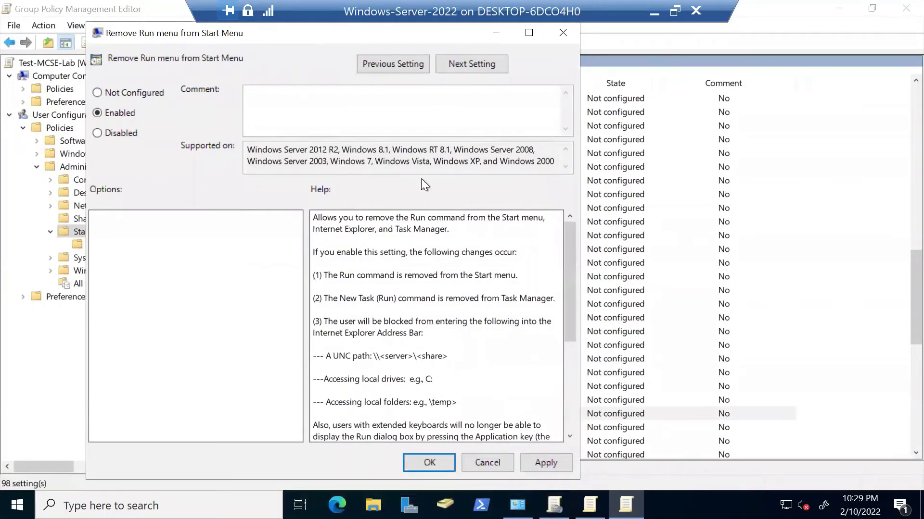
left_click(533, 463)
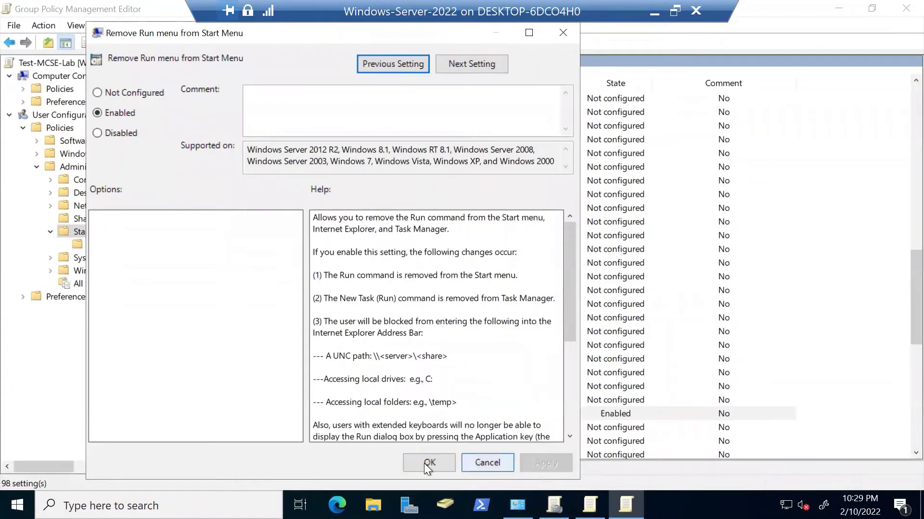
left_click(422, 463)
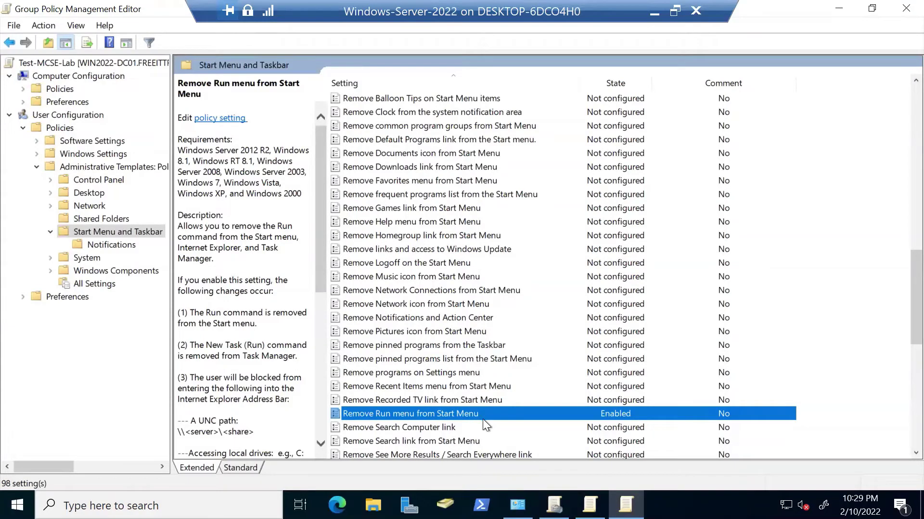
Step: Set the Remove Search Computer link policy in Start Menu and Taskbar to Enabled and apply it
double_click(447, 427)
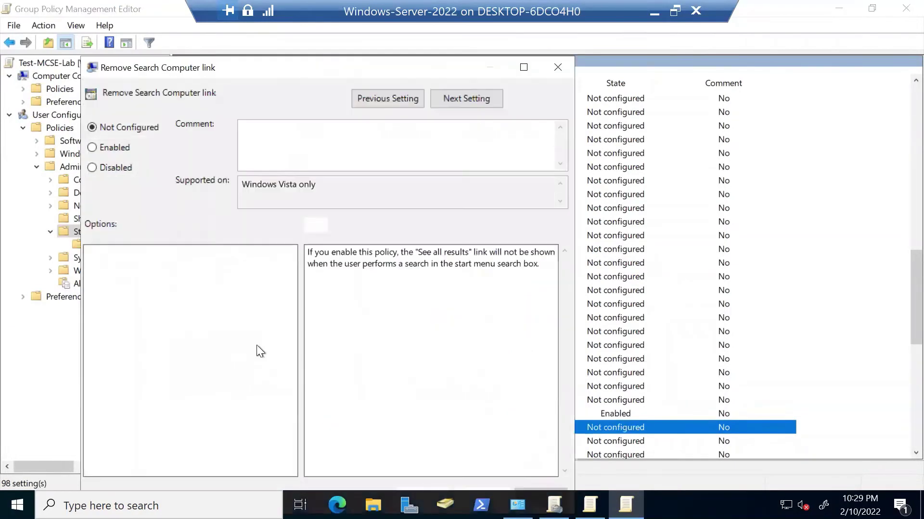
left_click(120, 148)
left_click_drag(420, 64, 445, 35)
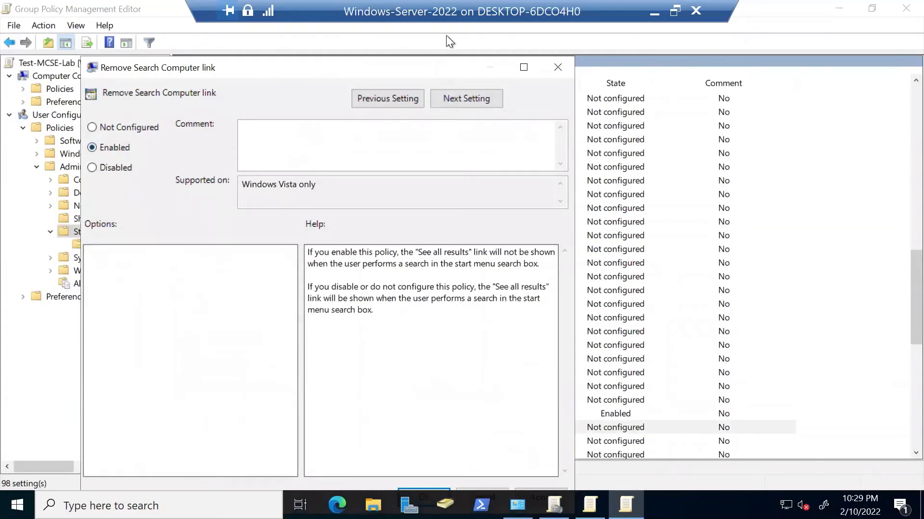
left_click(558, 471)
left_click(454, 469)
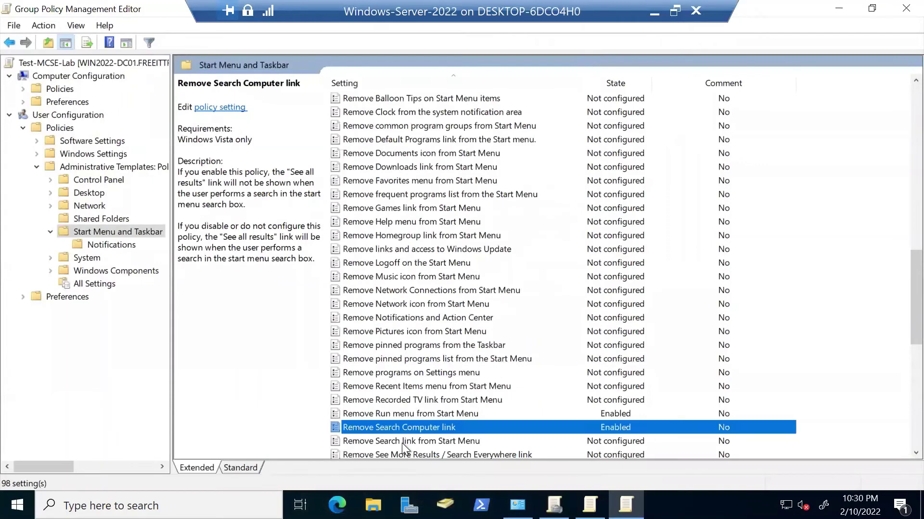
Step: Set the Remove Search link from Start Menu policy to Enabled and save it
double_click(402, 442)
left_click(138, 148)
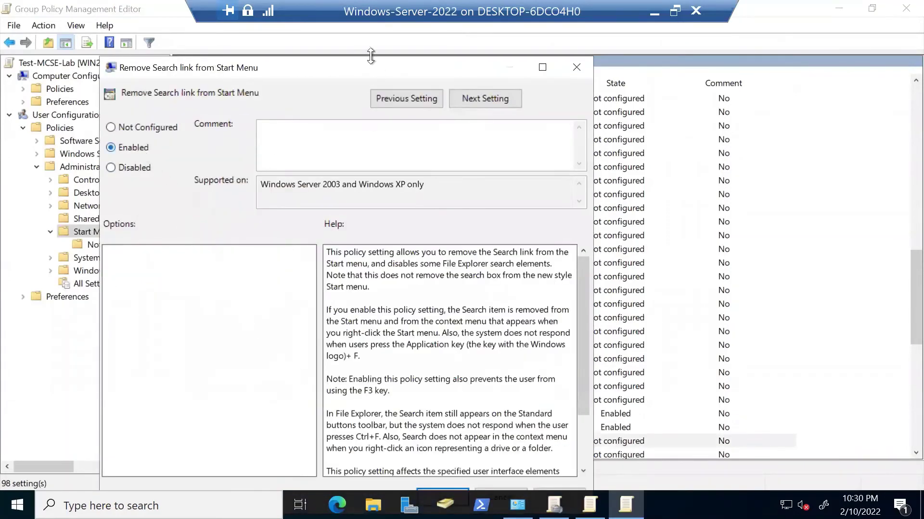
left_click(558, 442)
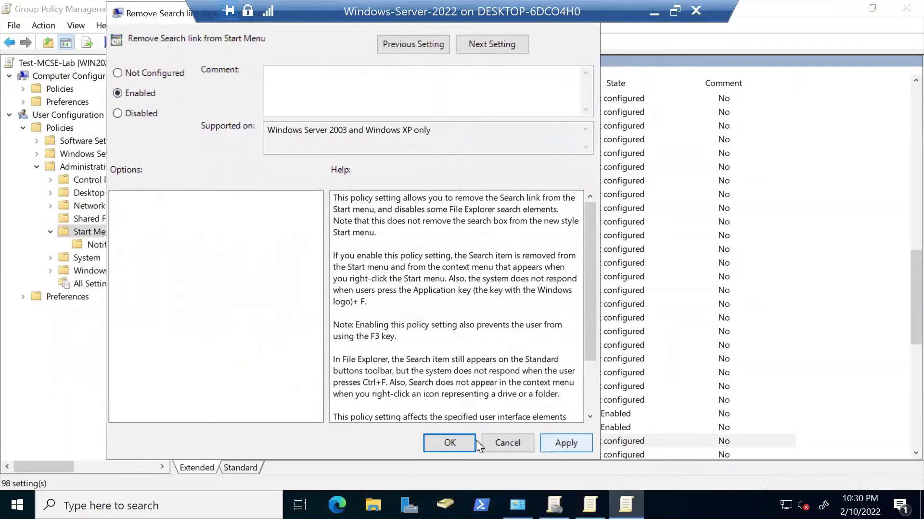
key("Return")
Step: Set the Prevent changes to Taskbar and Start Menu Settings policy to Enabled and save it
scroll(484, 411, "down", 1)
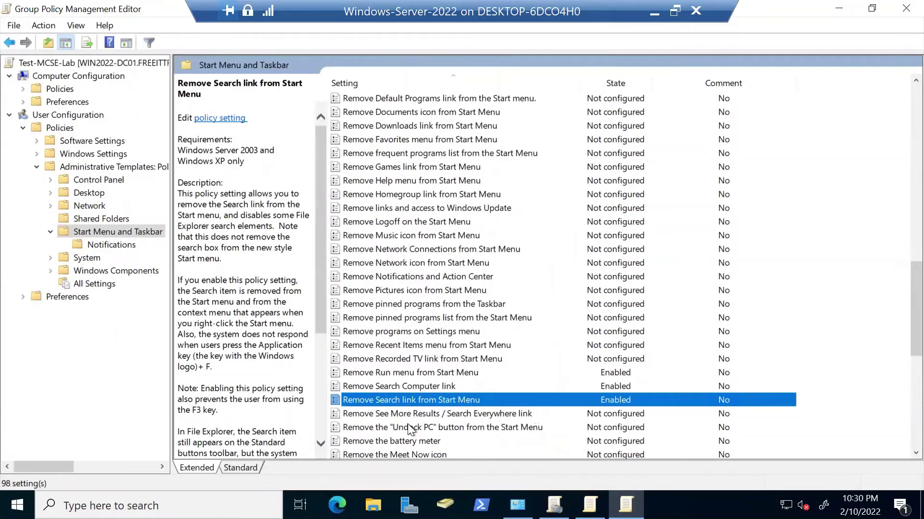
scroll(435, 243, "up", 2)
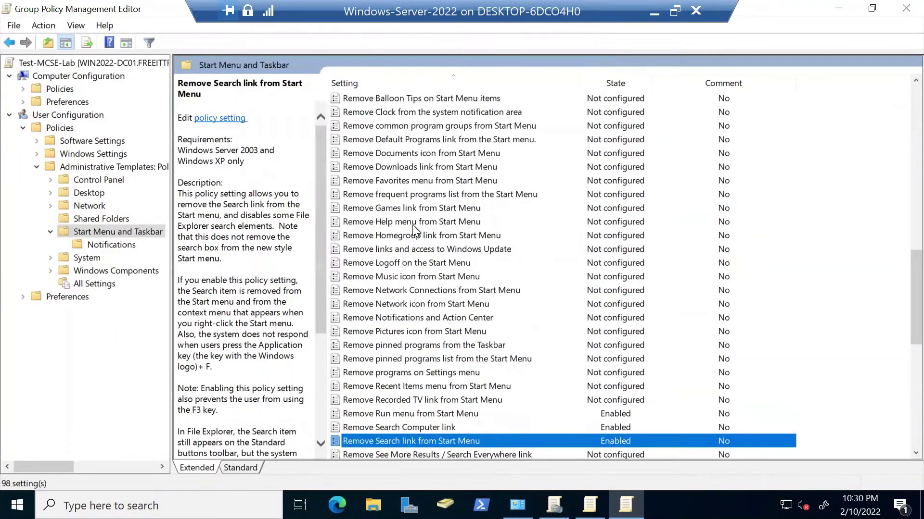
scroll(411, 224, "up", 5)
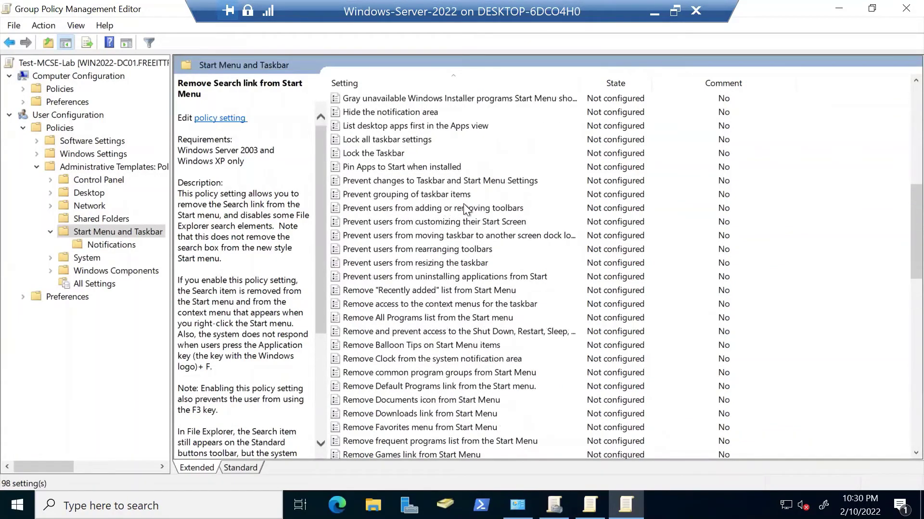
left_click(424, 181)
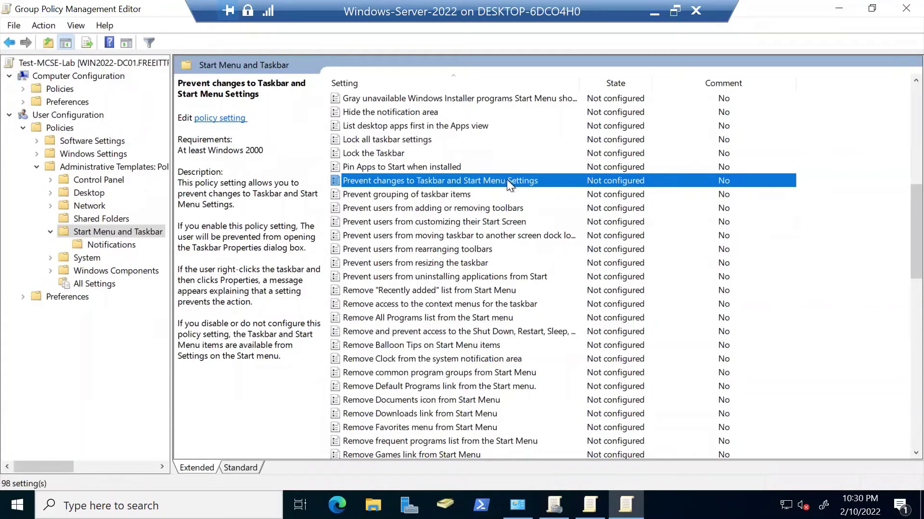
double_click(403, 180)
left_click(155, 148)
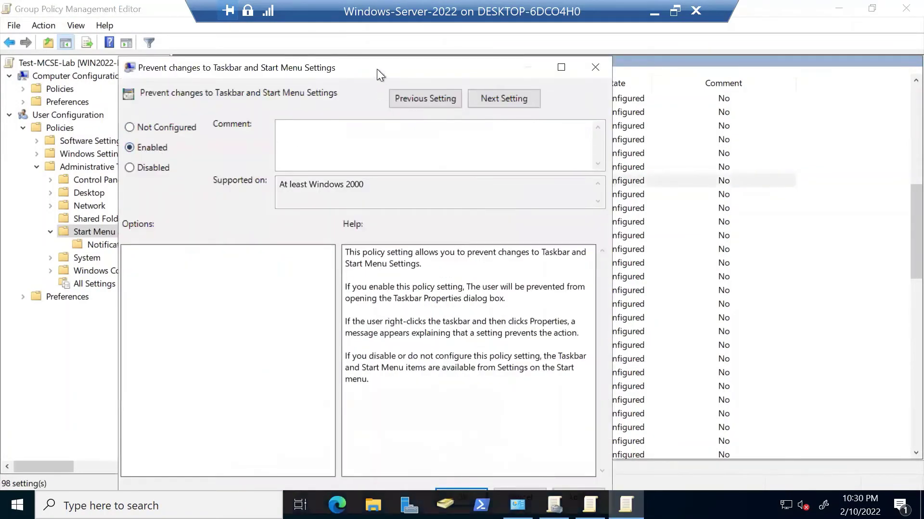
left_click_drag(383, 41, 385, 43)
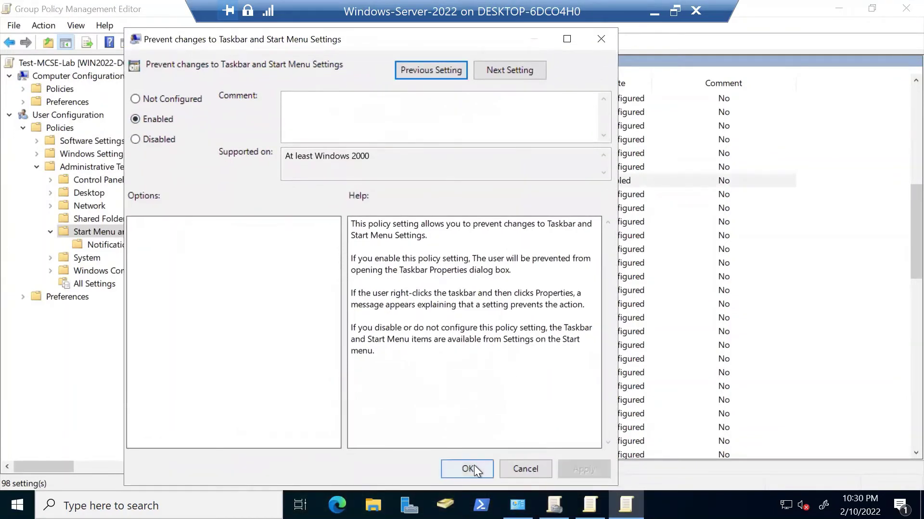
left_click(474, 465)
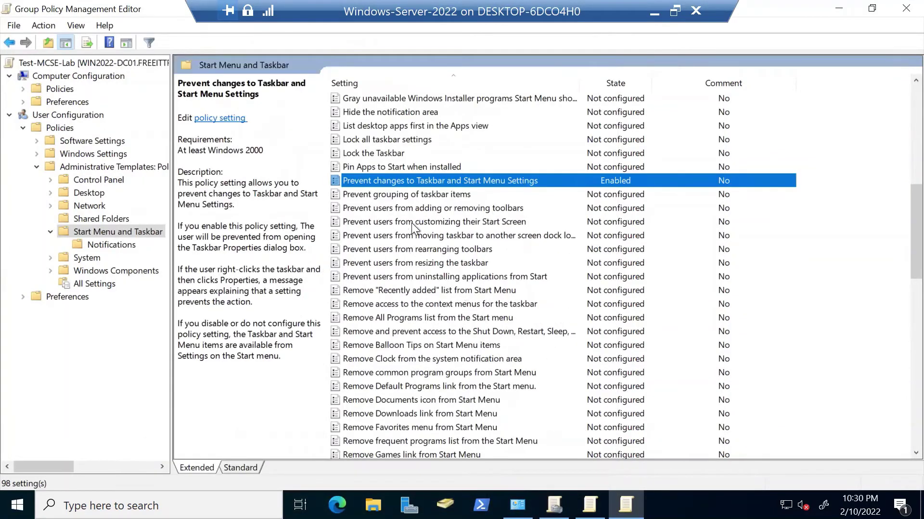
Step: Review the policies on Start Screen customizing, toolbar rearranging, taskbar resizing and the "Recently added" list, plus the Control Panel policies
left_click(487, 222)
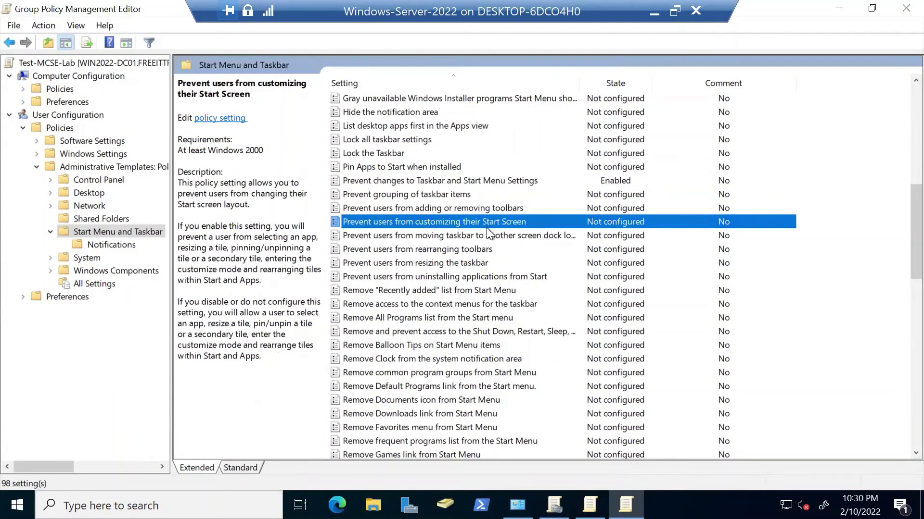
left_click(469, 249)
left_click(464, 262)
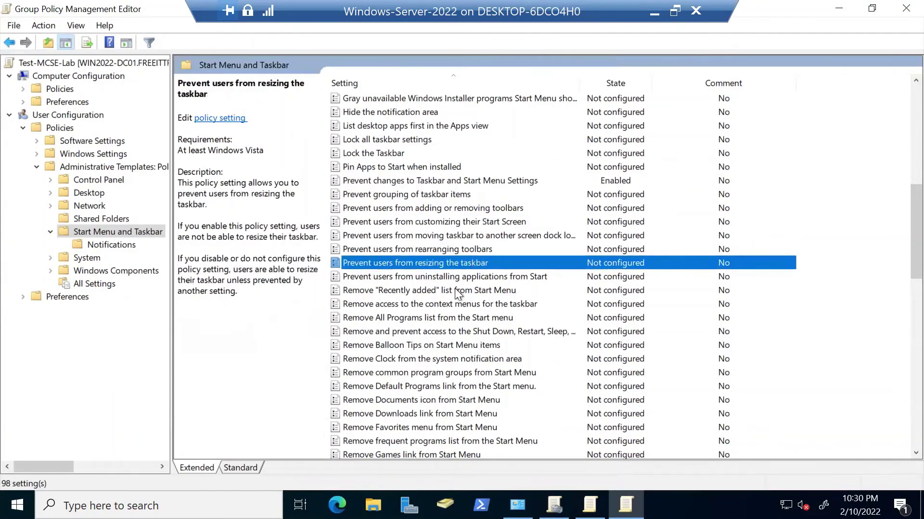
left_click(457, 289)
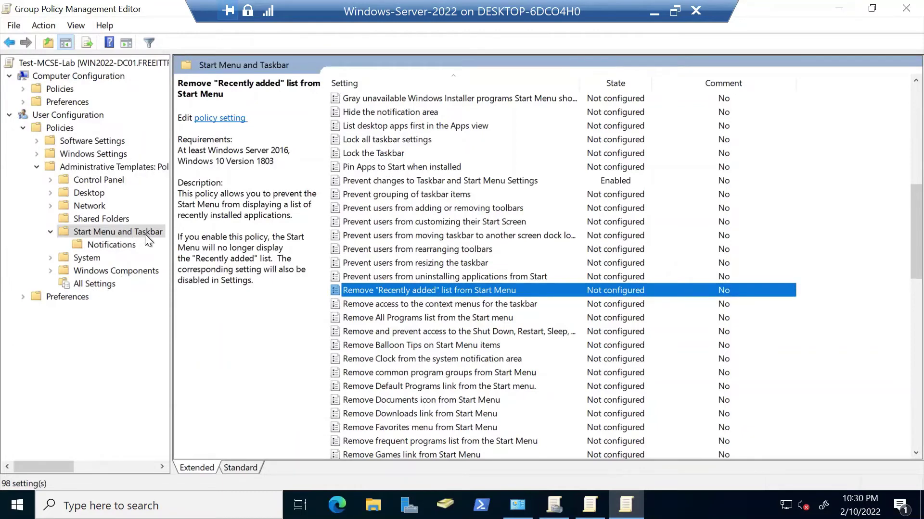
left_click(102, 177)
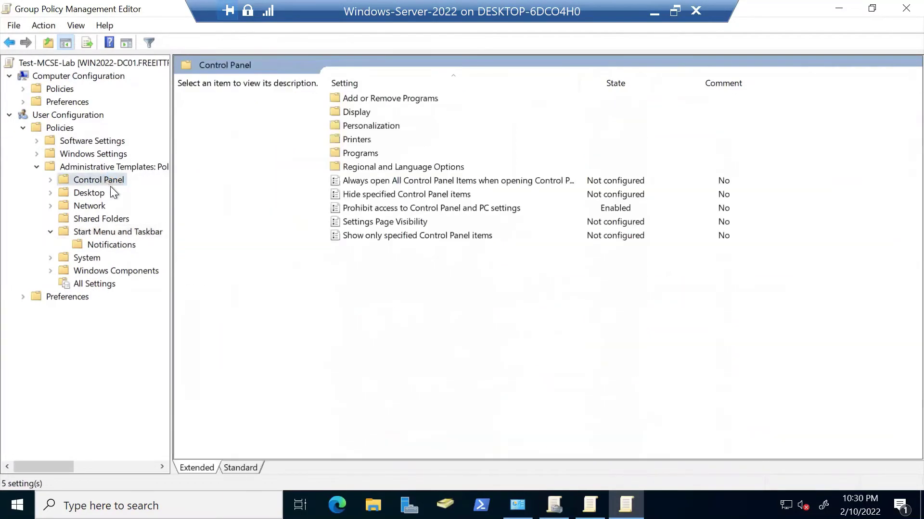
Step: Under Windows Components, File Explorer, set the Remove the Search the Internet "Search again" link policy to Enabled and save it
double_click(111, 271)
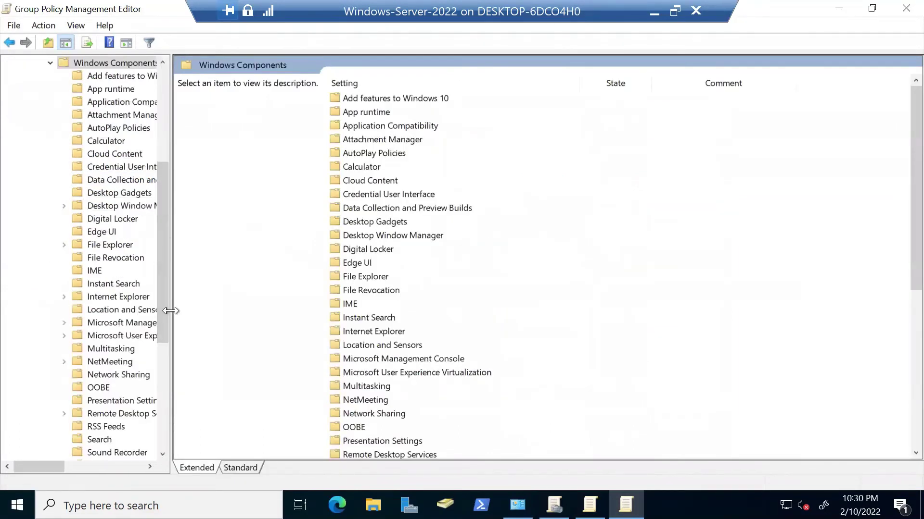
double_click(109, 245)
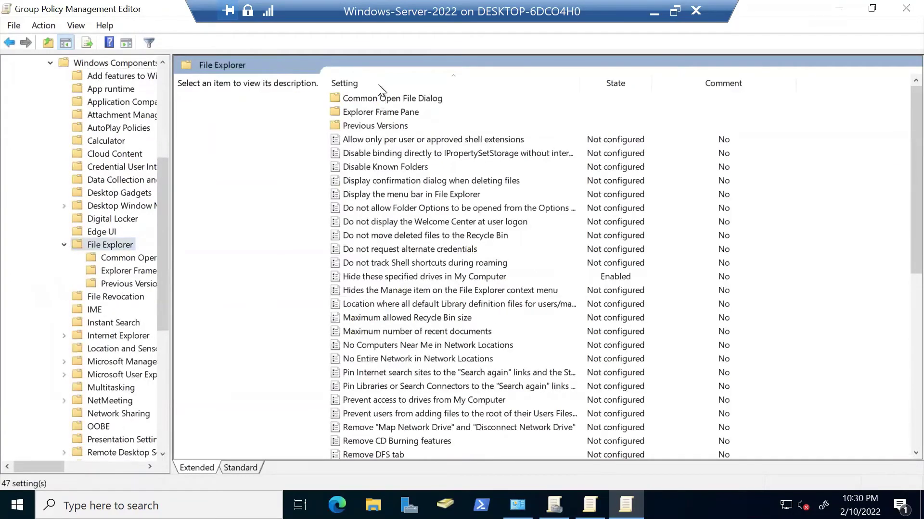
left_click(378, 79)
left_click(377, 80)
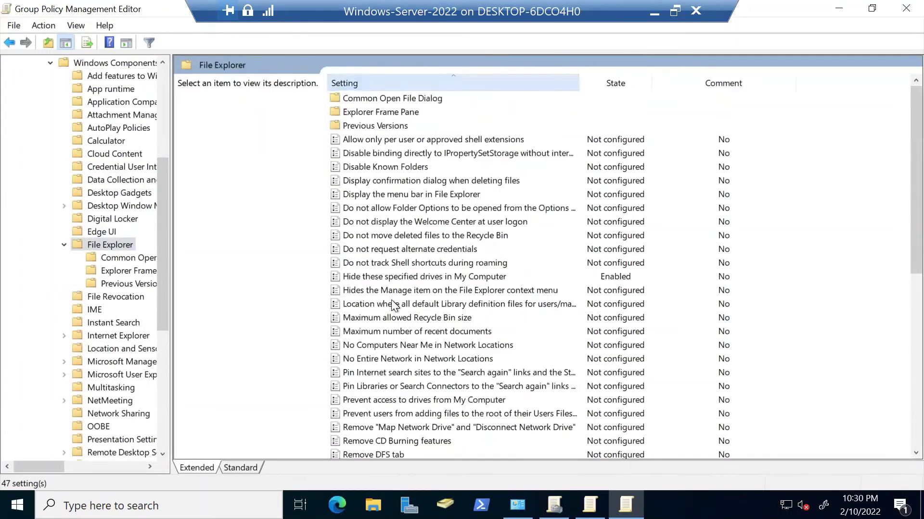
scroll(394, 324, "down", 5)
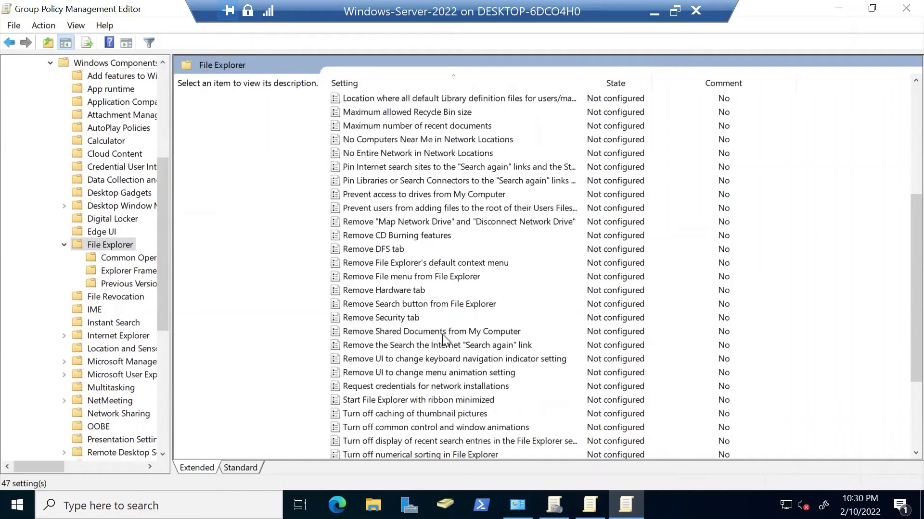
left_click(400, 320)
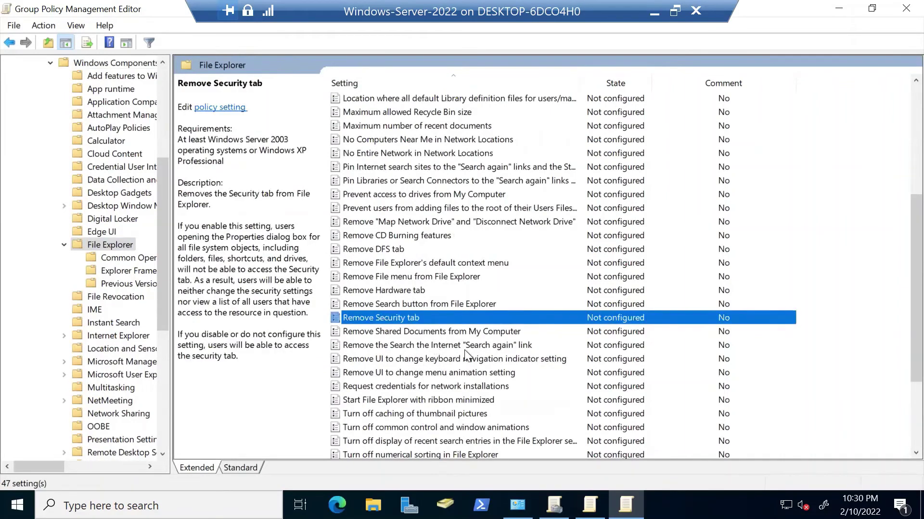
double_click(498, 347)
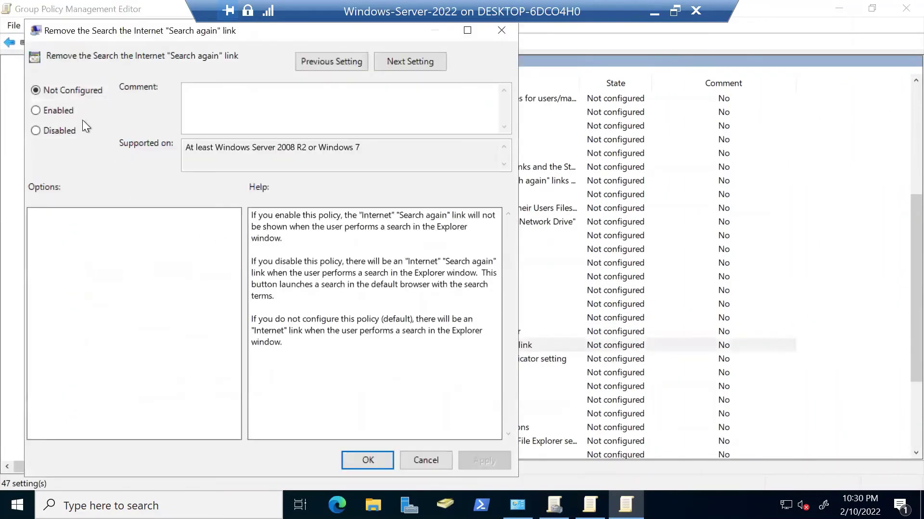
left_click(81, 113)
left_click(479, 455)
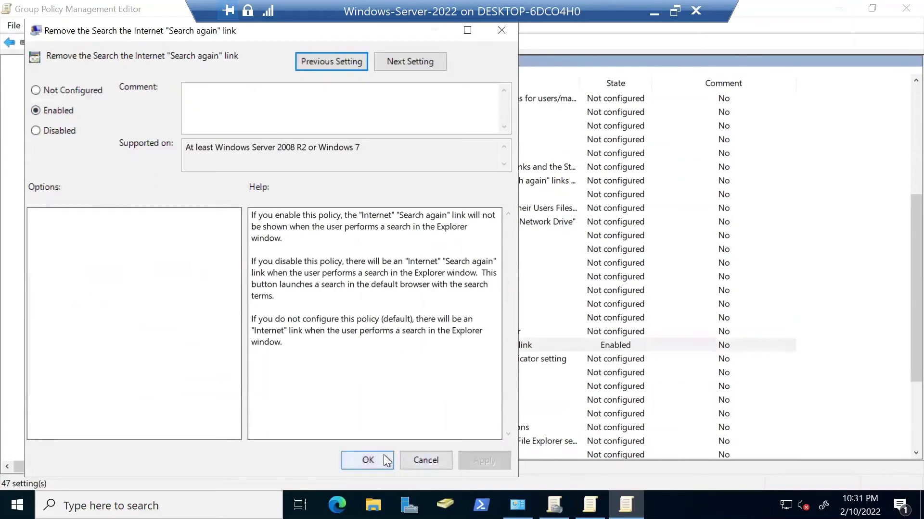
left_click(380, 459)
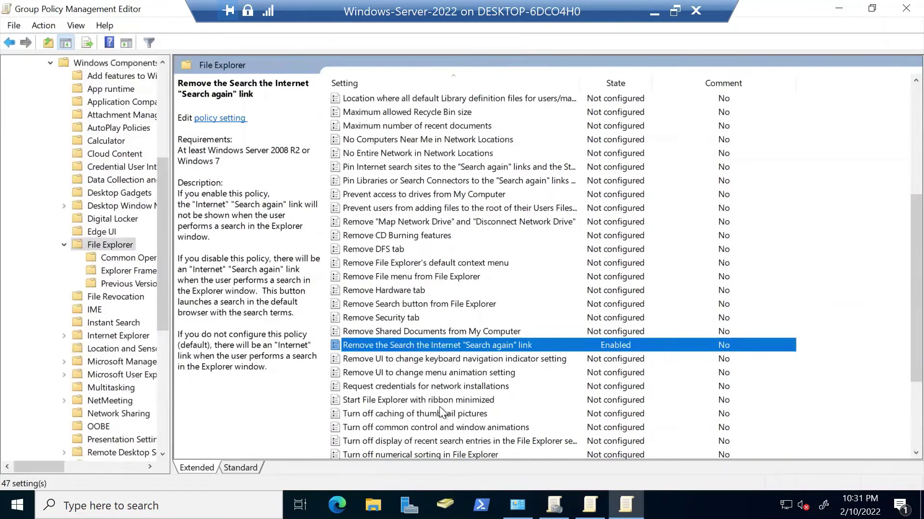
Step: Switch to the Windows-10 virtual machine and close its open Control Panel window
left_click(653, 12)
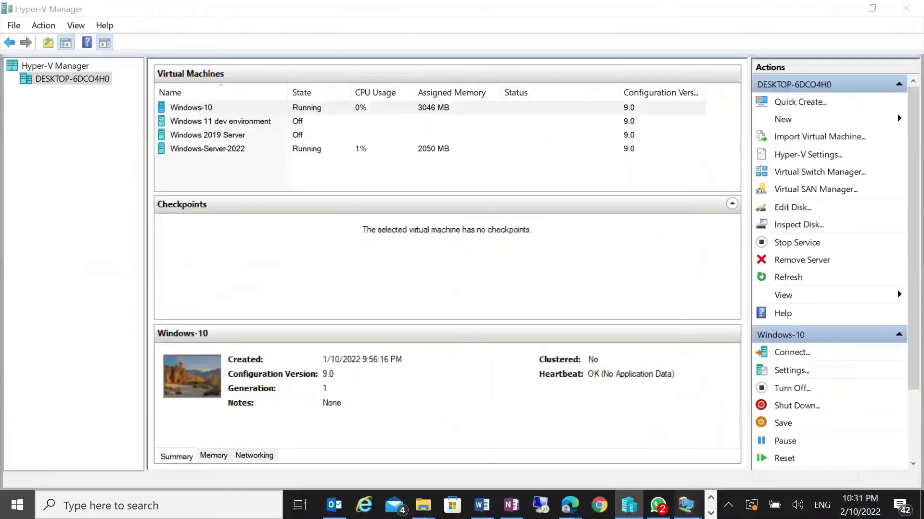
mouse_move(686, 505)
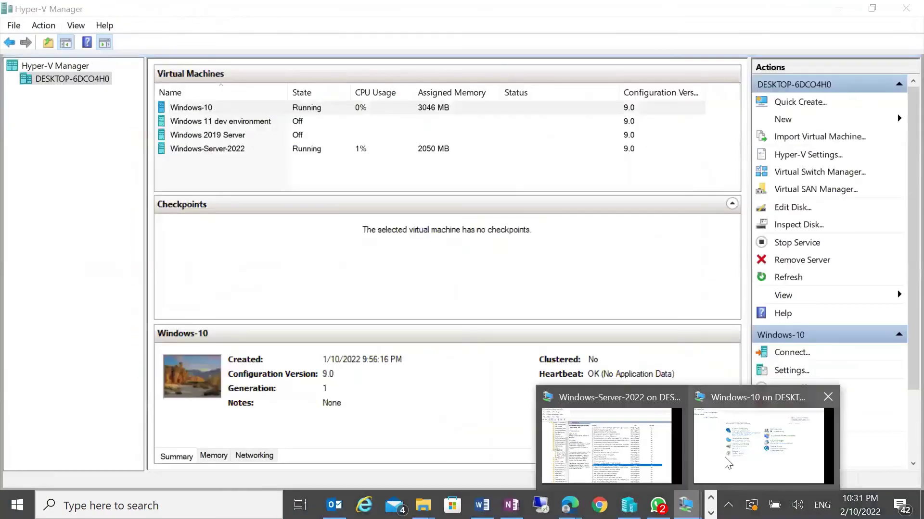
left_click(728, 463)
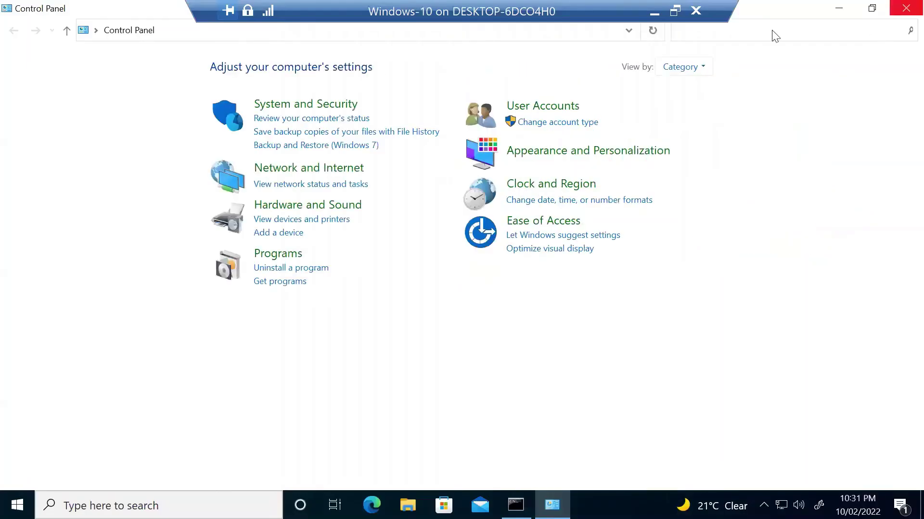
left_click(66, 30)
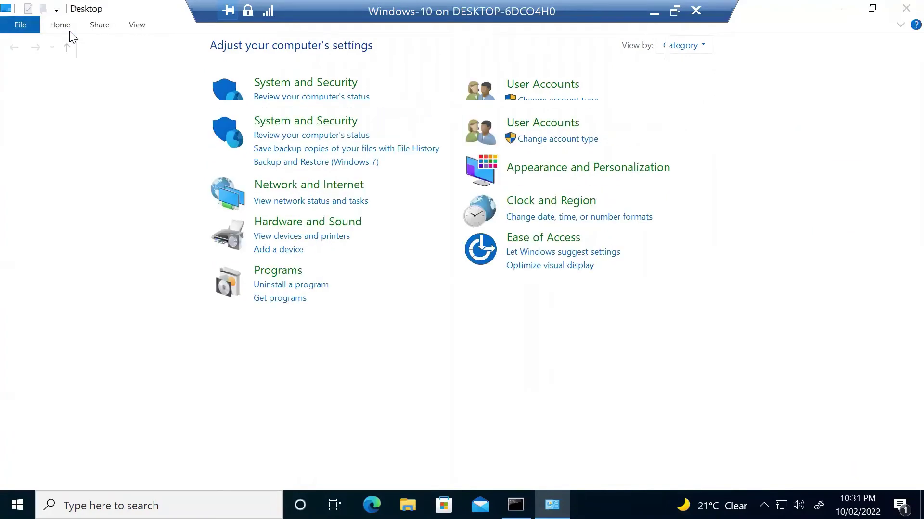
left_click(906, 8)
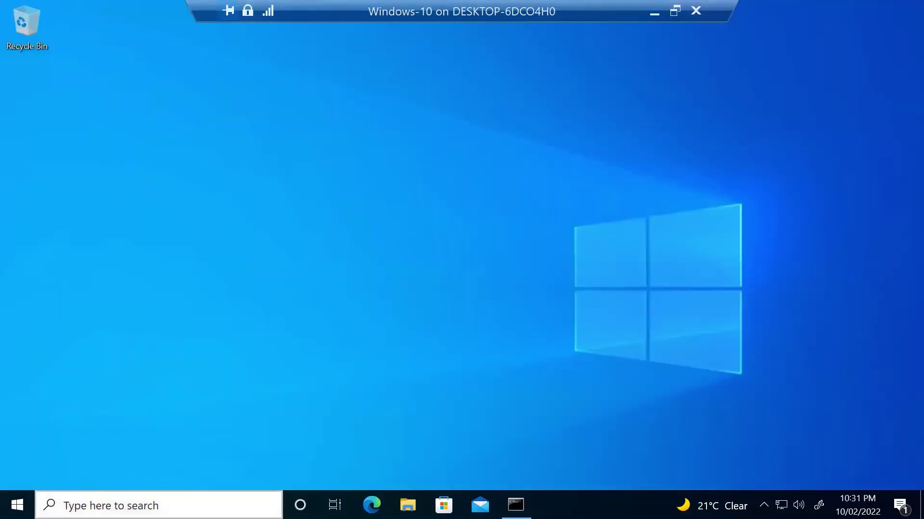
Step: Check whether the Run dialog and Task Manager still open on Windows-10, closing each again
key("super+r")
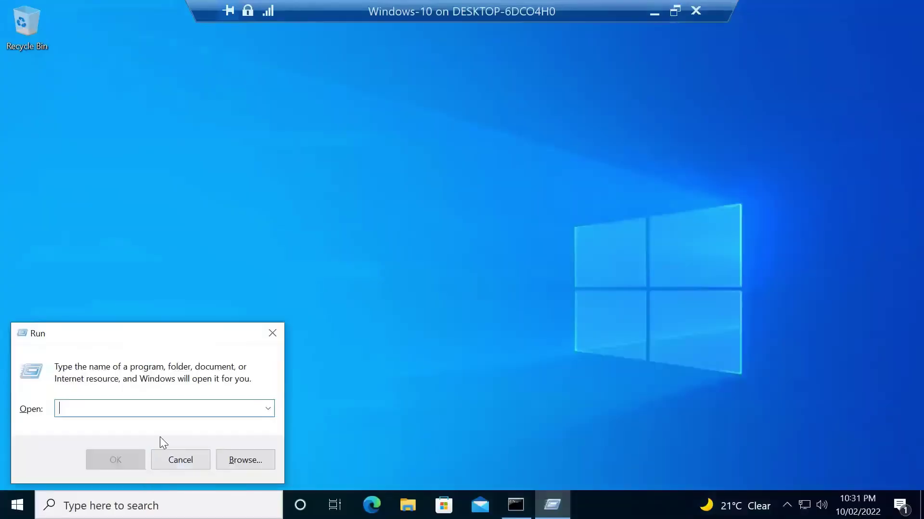
left_click(183, 461)
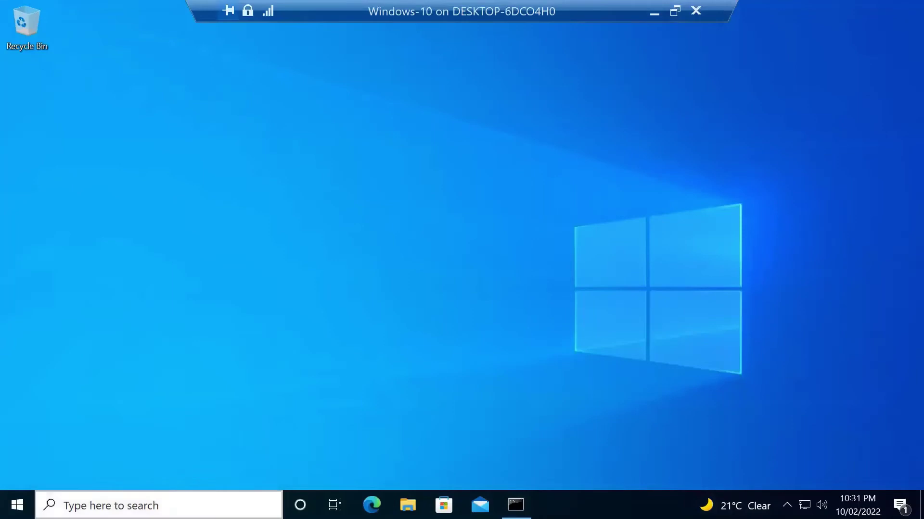
right_click(642, 505)
left_click(672, 438)
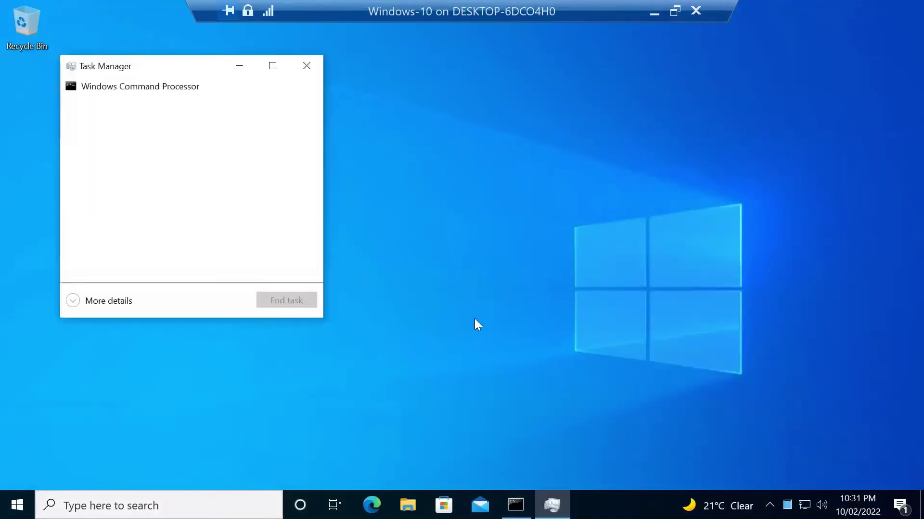
left_click(306, 66)
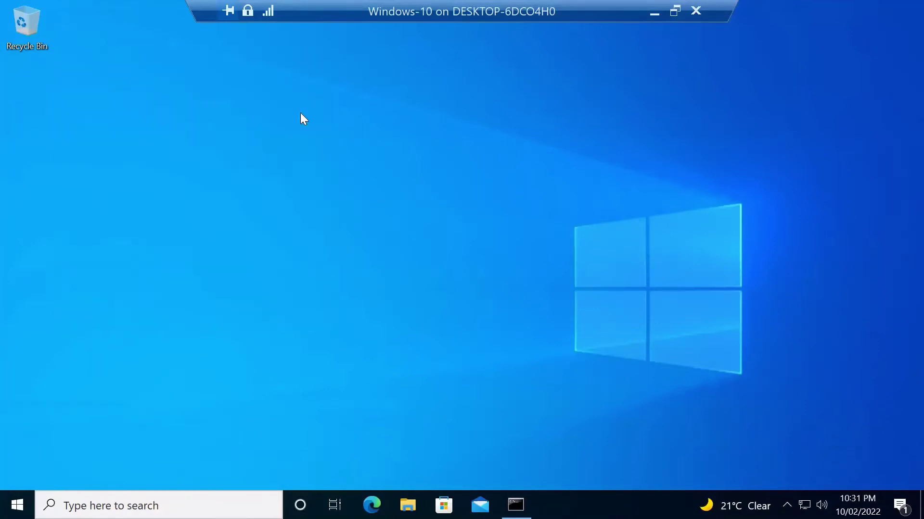
Step: Rerun gpupdate /force in the open administrator Command Prompt and minimize the window once the update finishes
left_click(515, 505)
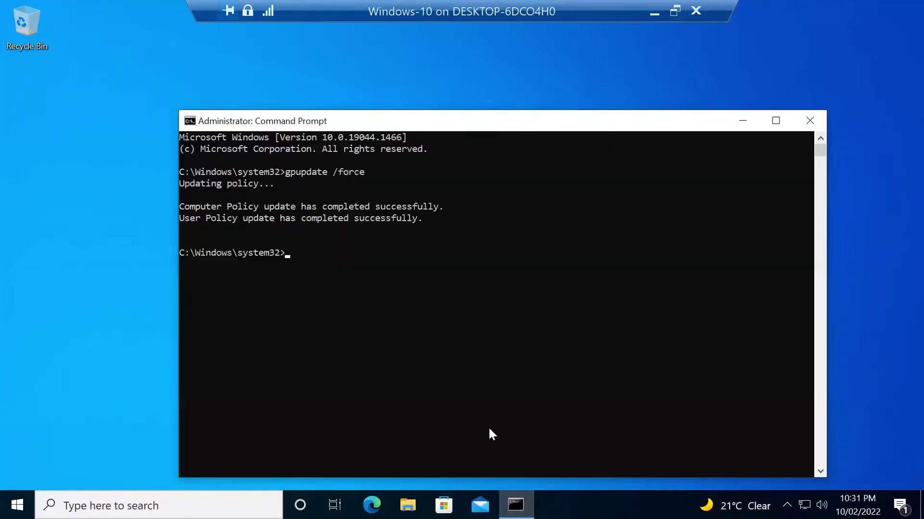
key("Up")
key("Return")
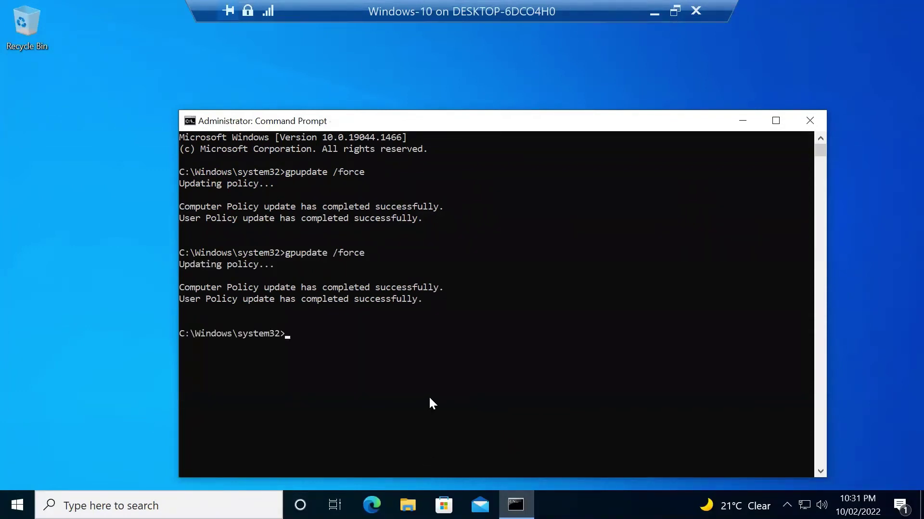
left_click(742, 121)
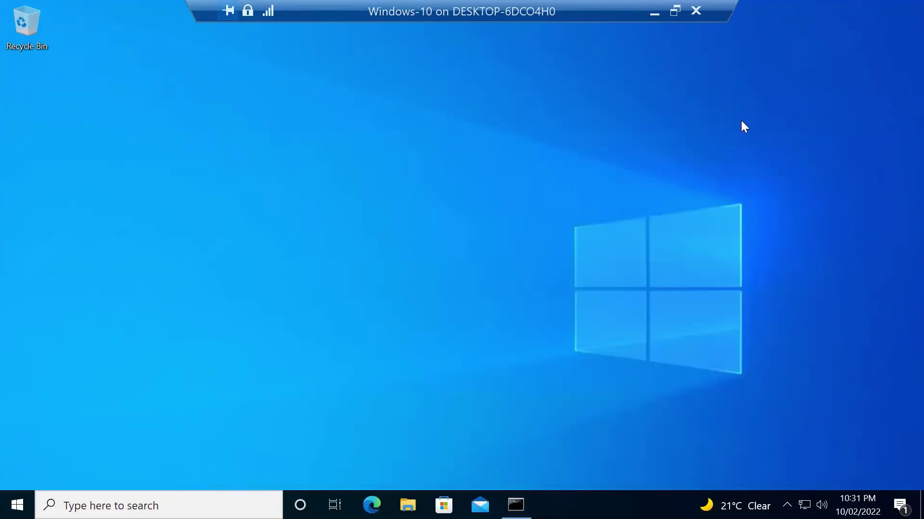
Step: Open File Explorer and go up to the Desktop level to check which items are listed there
left_click(408, 505)
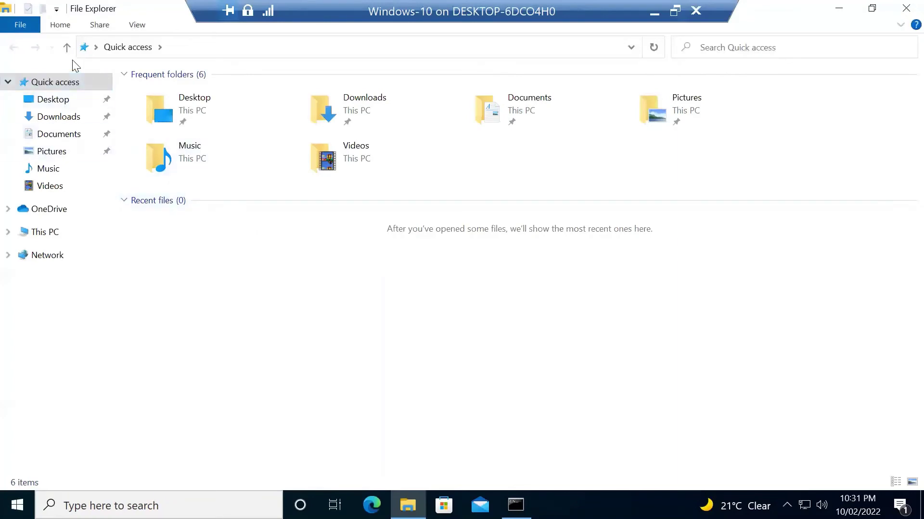
left_click(66, 46)
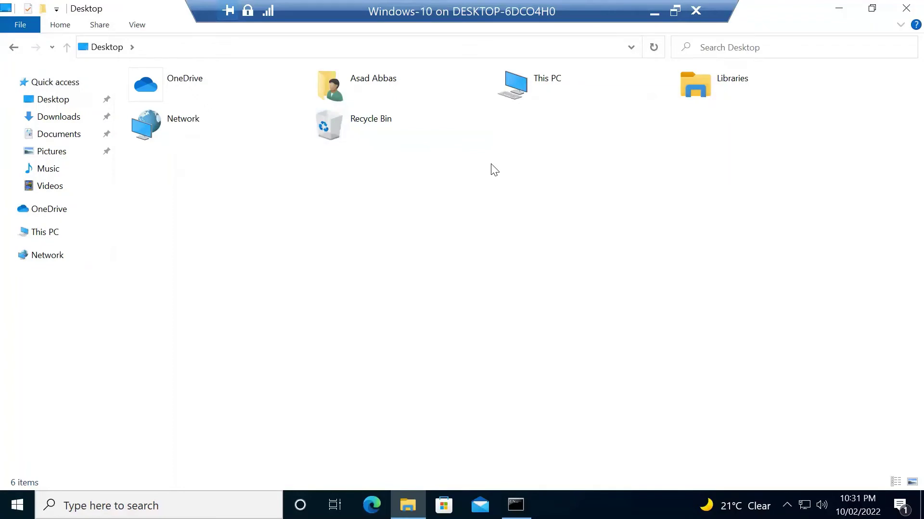
Step: Close File Explorer and check whether the Run dialog still opens on Windows-10, dismissing the resulting window
left_click(906, 8)
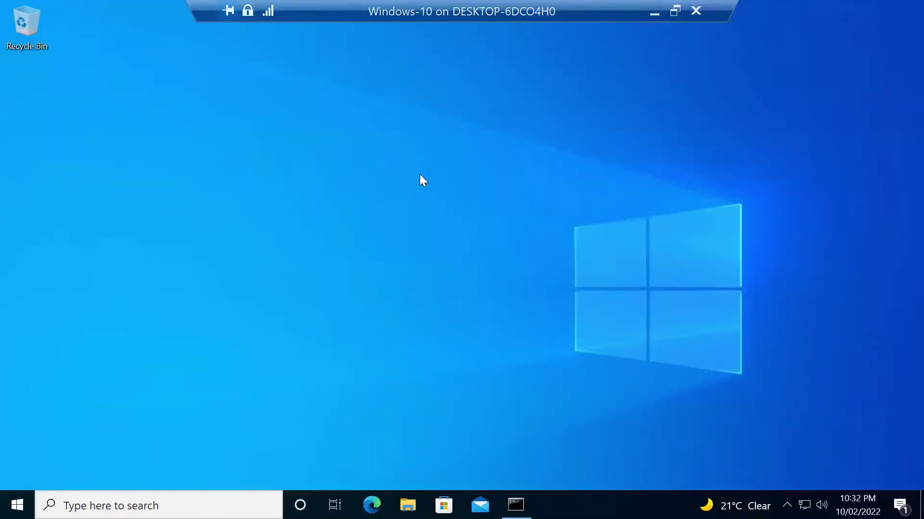
key("super+r")
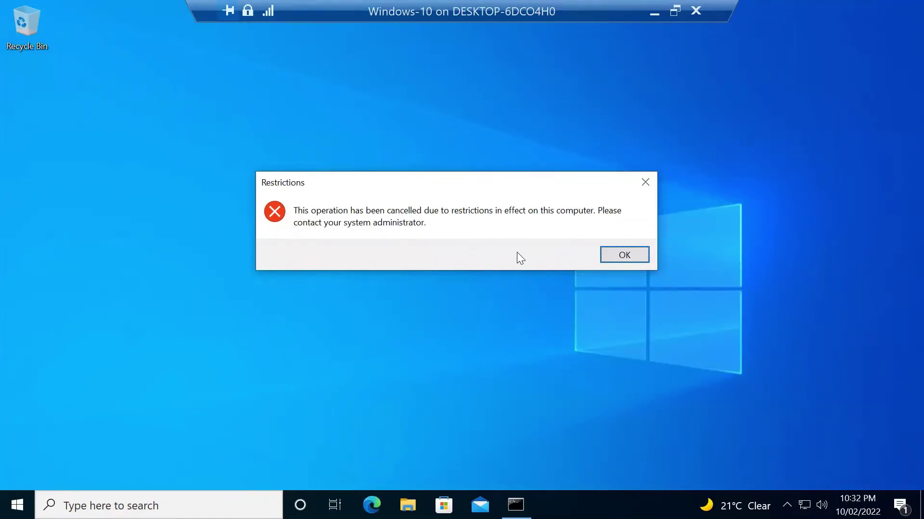
left_click(625, 257)
Step: Clear the open administrator Command Prompt, run gpresult /R in it and maximize the window
left_click(516, 504)
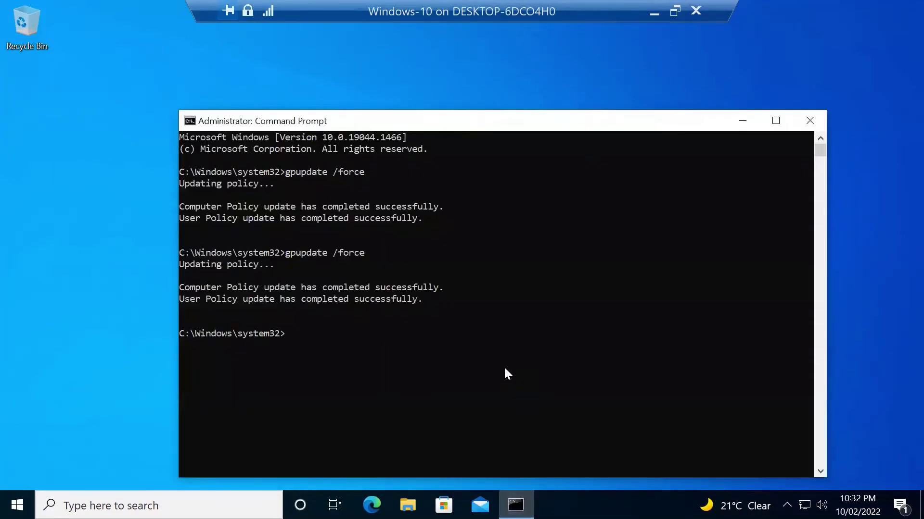
type("cls")
key("Return")
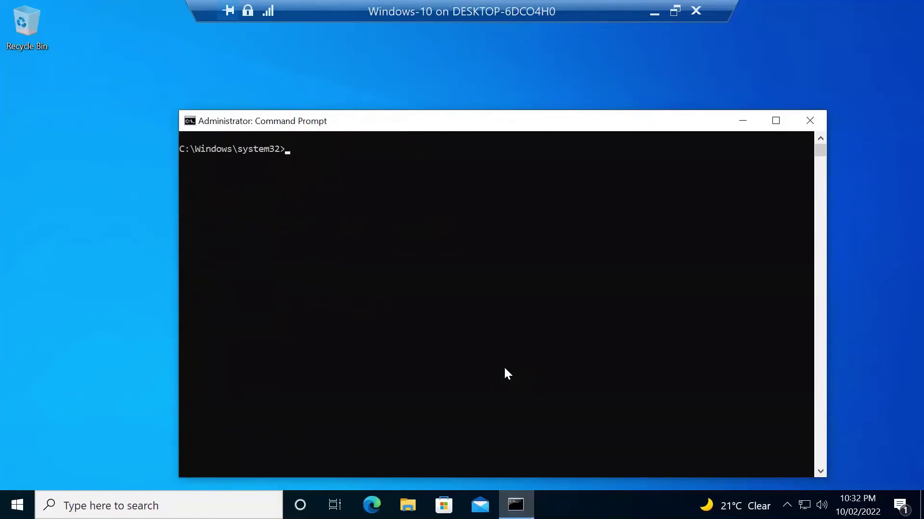
type("cls")
key("BackSpace")
key("BackSpace")
key("BackSpace")
type("gpresult /R")
key("Return")
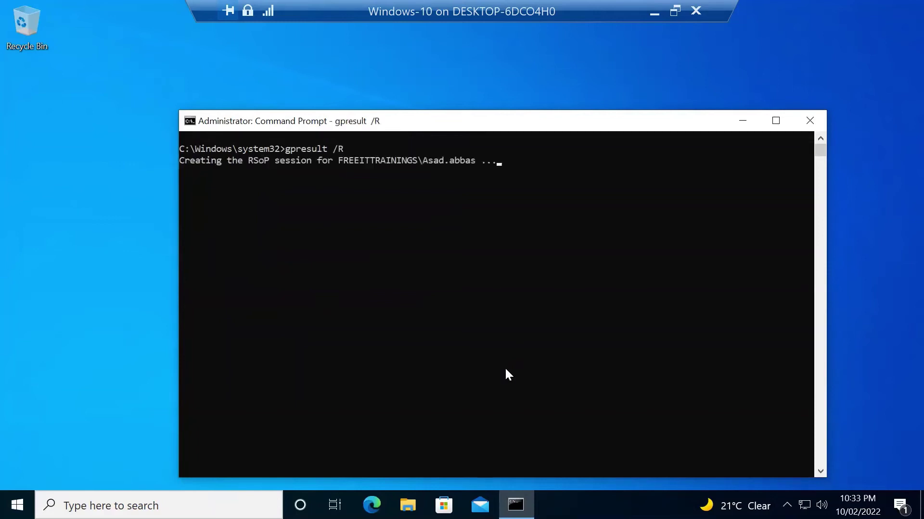
double_click(480, 122)
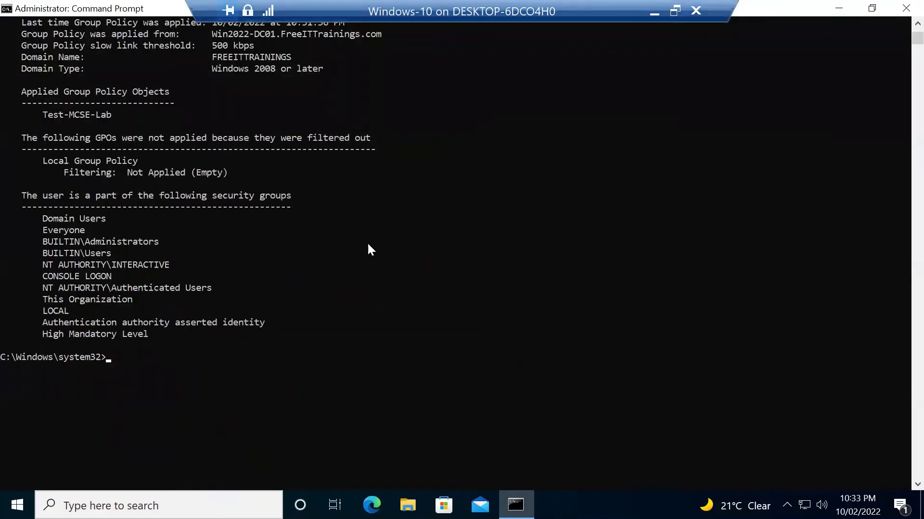
Step: Examine the start of the gpresult report, highlighting the OS details, local profile, policy source server and domain name under Computer Settings
scroll(368, 245, "up", 4)
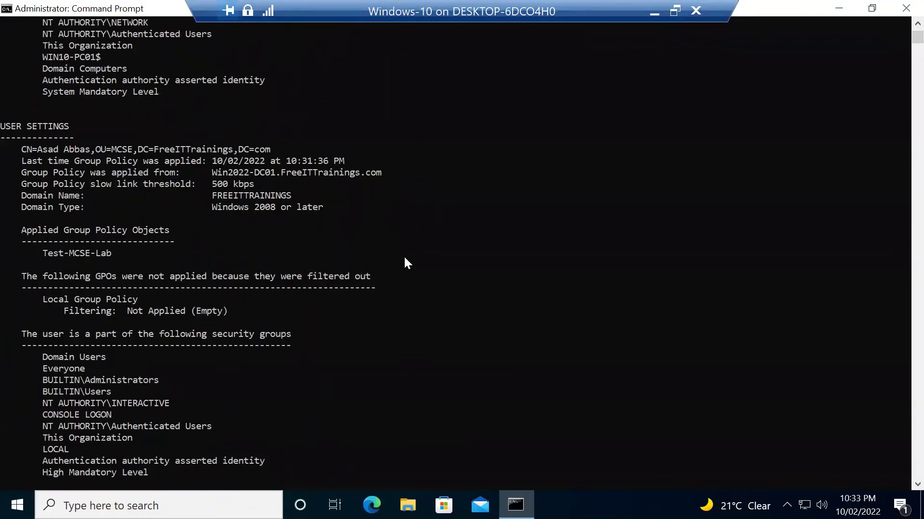
scroll(316, 216, "up", 8)
scroll(316, 220, "up", 6)
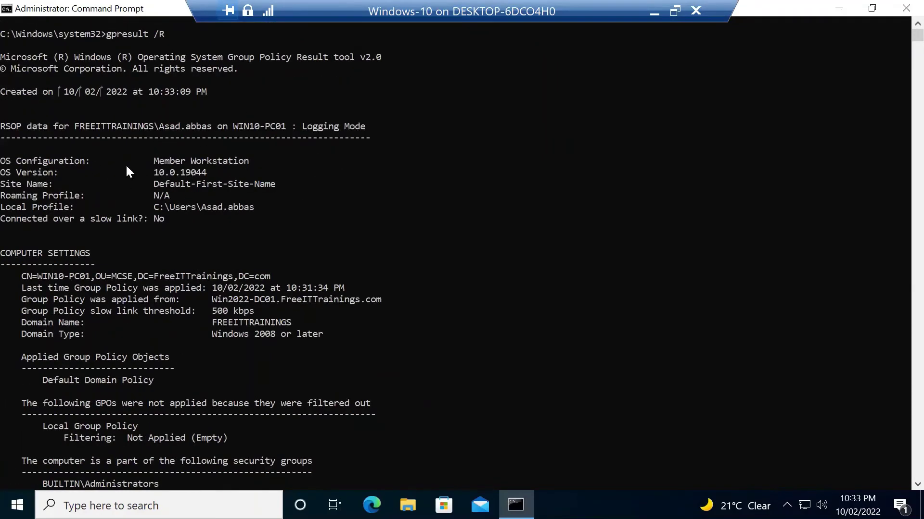
left_click_drag(54, 162, 128, 169)
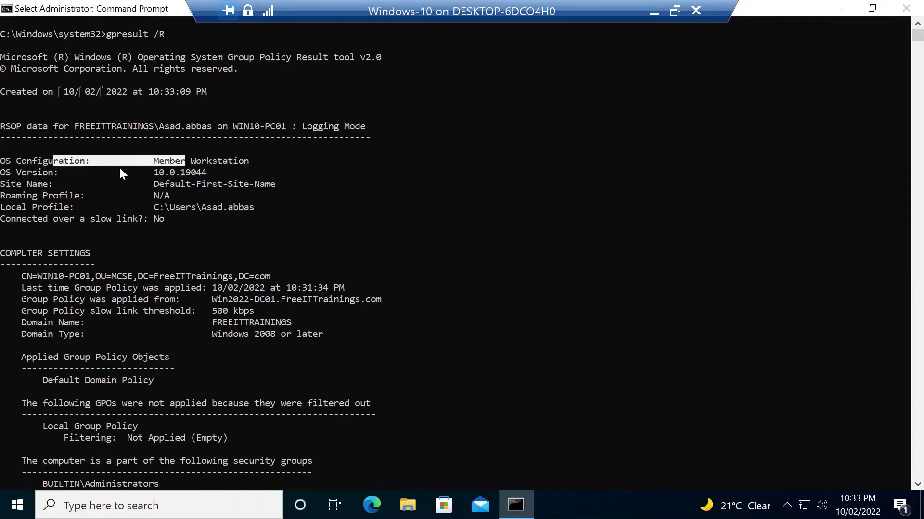
left_click_drag(56, 176, 195, 176)
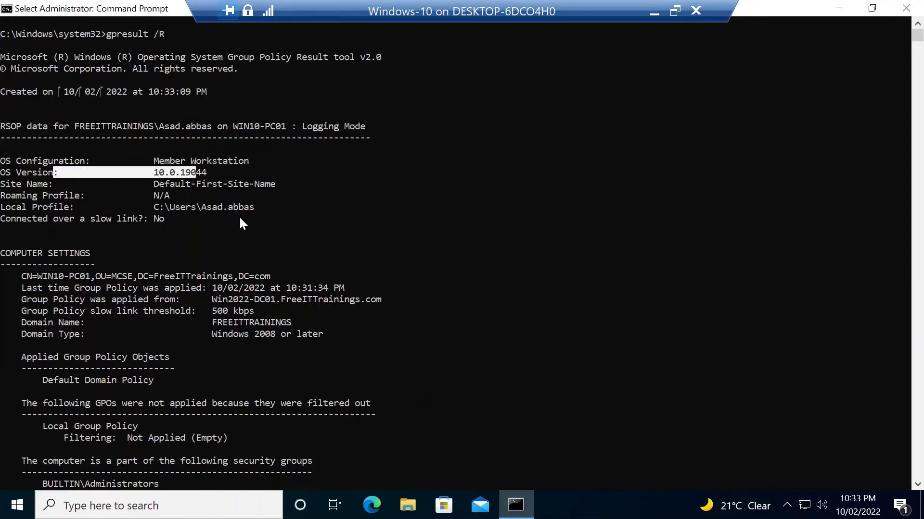
left_click_drag(1, 208, 193, 207)
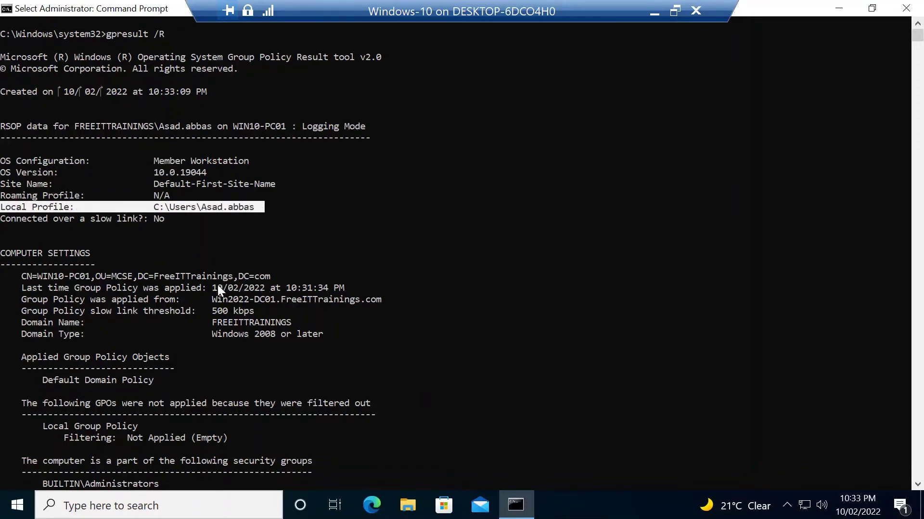
scroll(217, 285, "down", 2)
left_click_drag(49, 219, 52, 224)
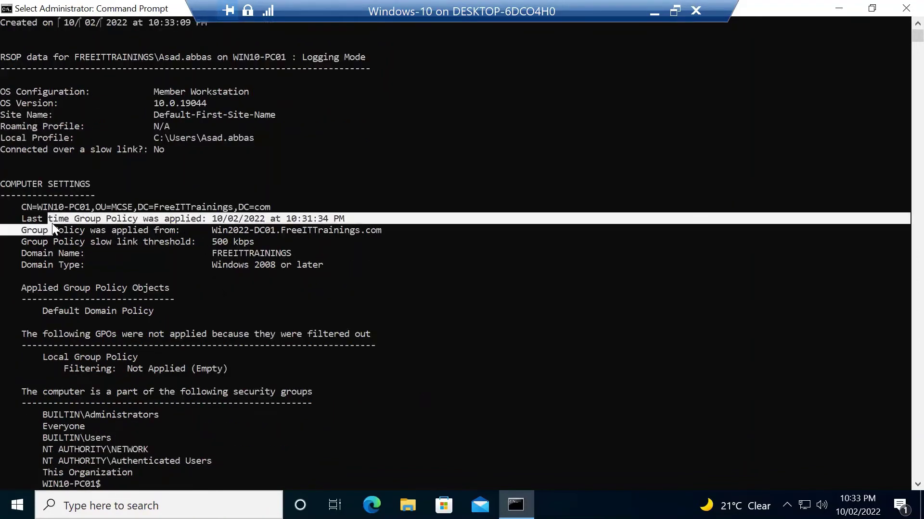
left_click_drag(180, 231, 270, 227)
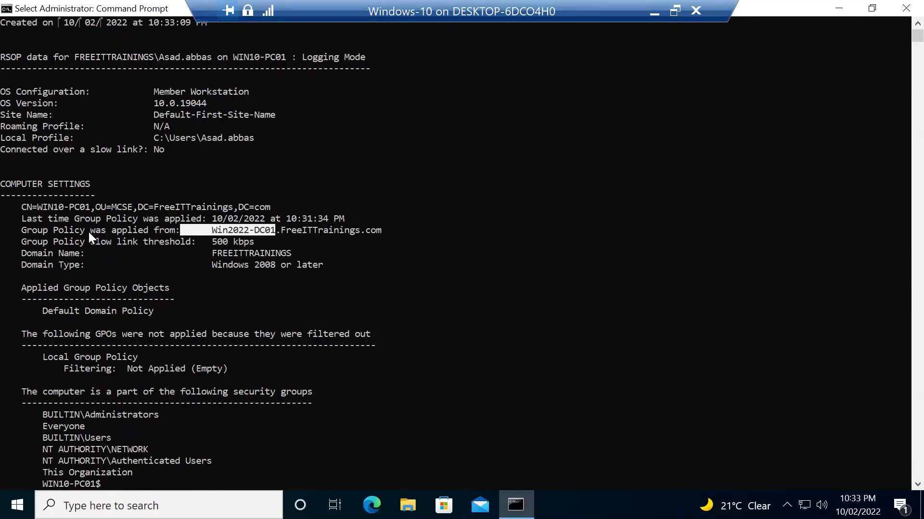
left_click_drag(90, 232, 134, 232)
left_click_drag(38, 229, 137, 229)
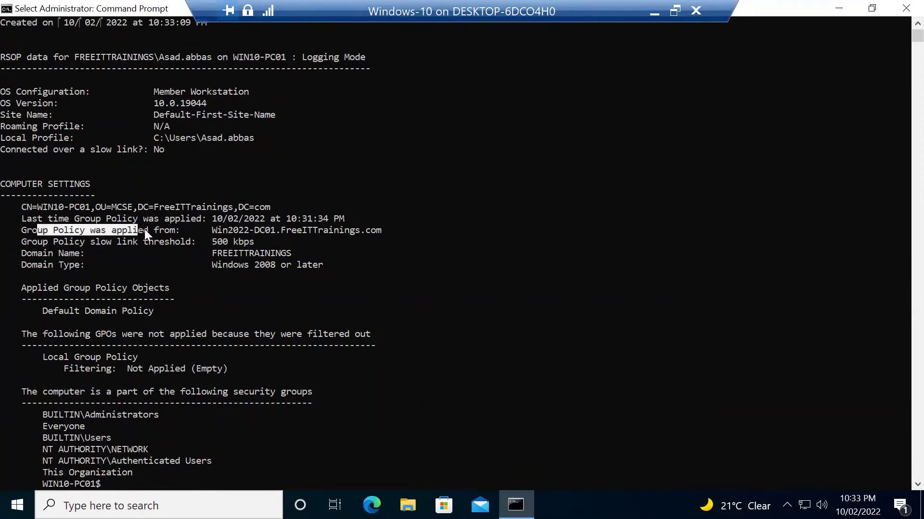
left_click_drag(216, 231, 248, 229)
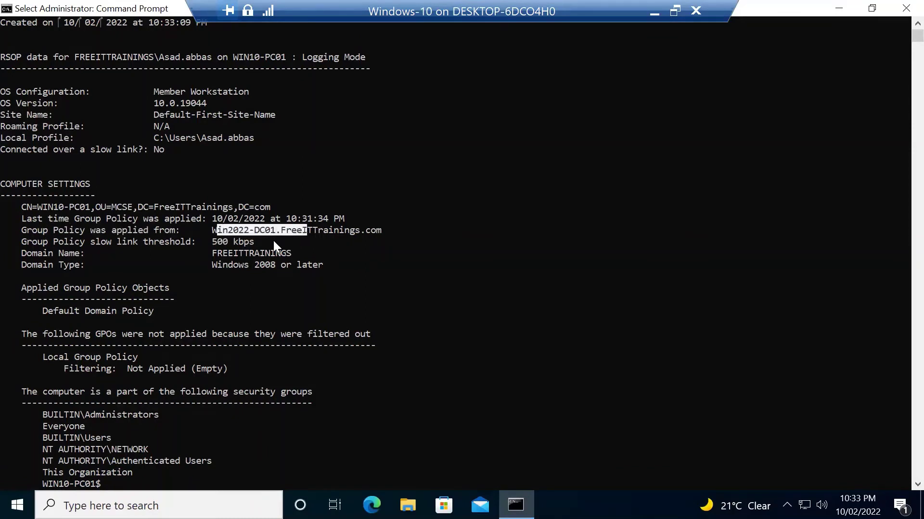
left_click_drag(213, 253, 302, 253)
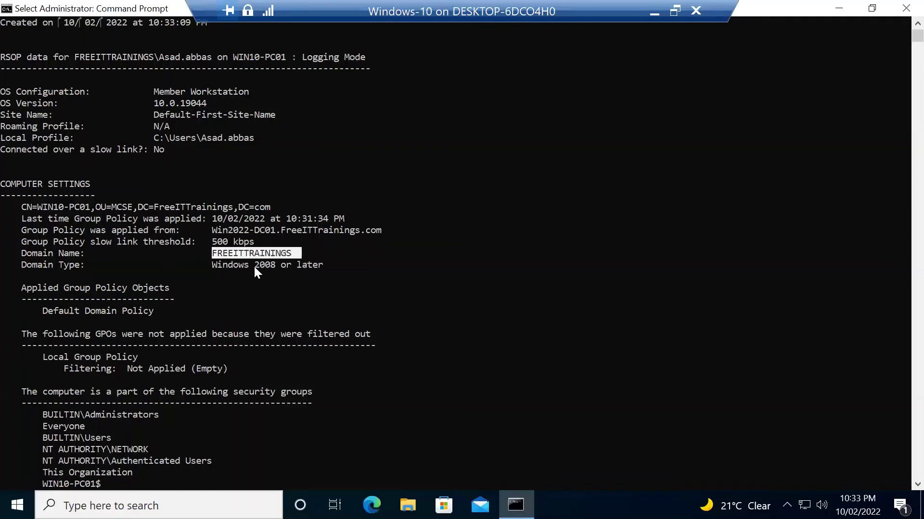
Step: Examine the User Settings part of the gpresult report, highlighting its Applied Group Policy Objects entries, and close the Command Prompt
scroll(243, 264, "down", 3)
scroll(331, 259, "down", 5)
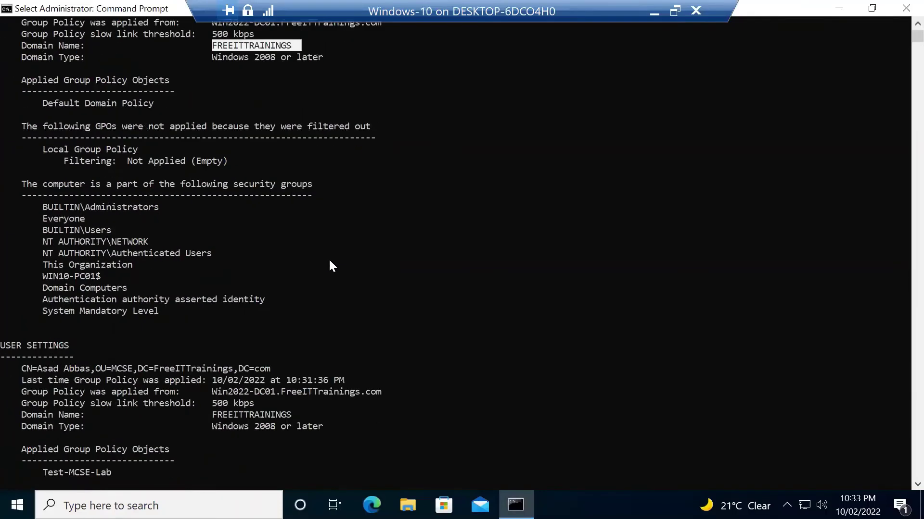
scroll(329, 262, "down", 4)
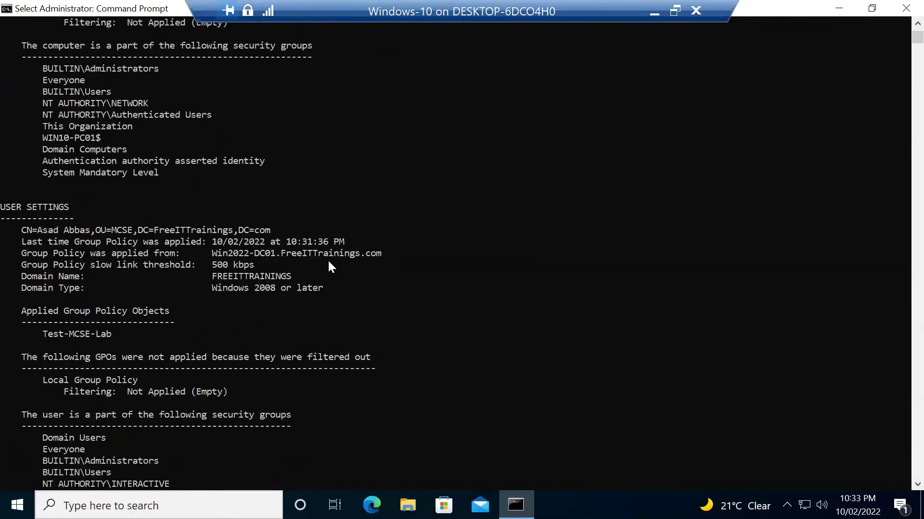
left_click_drag(43, 238, 170, 242)
left_click_drag(43, 266, 87, 268)
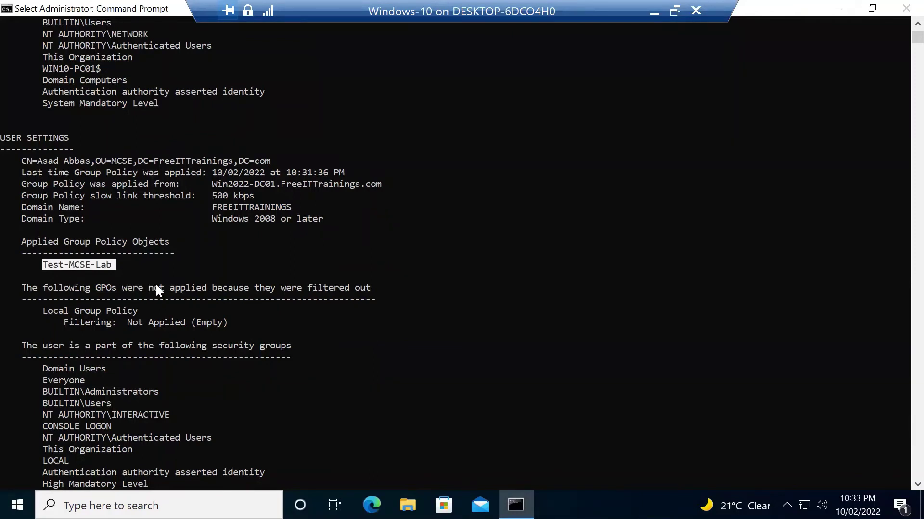
scroll(162, 298, "down", 1)
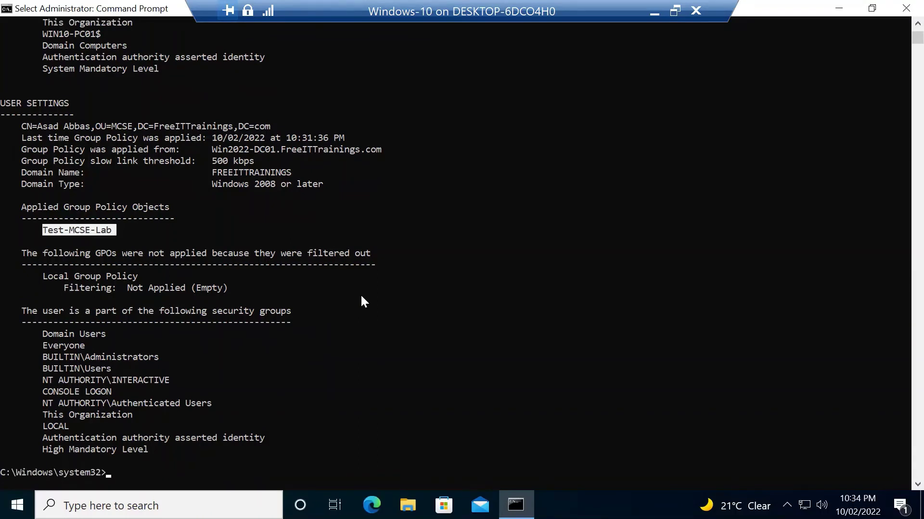
left_click(162, 218)
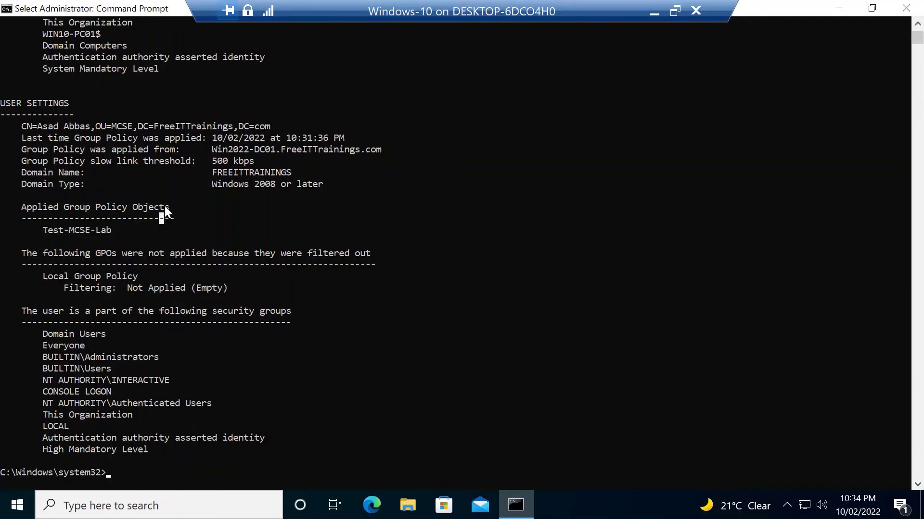
left_click_drag(153, 210, 21, 213)
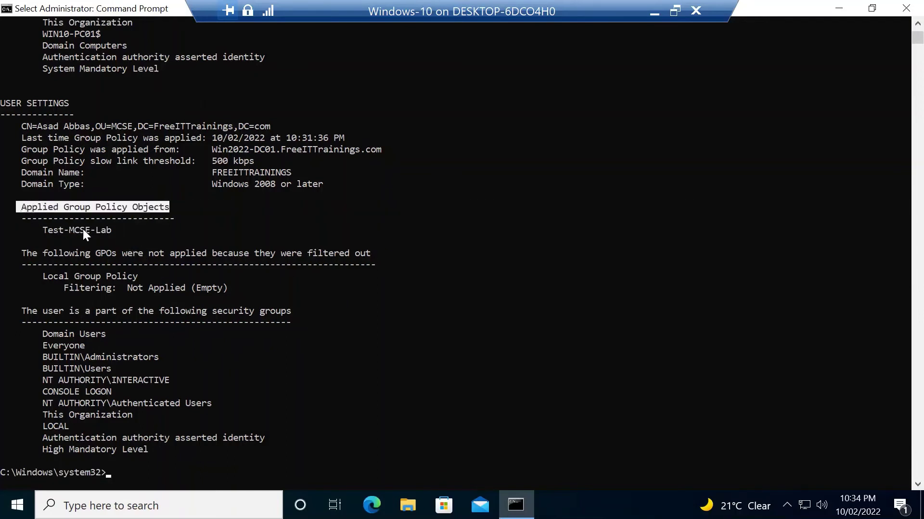
left_click_drag(114, 226, 56, 227)
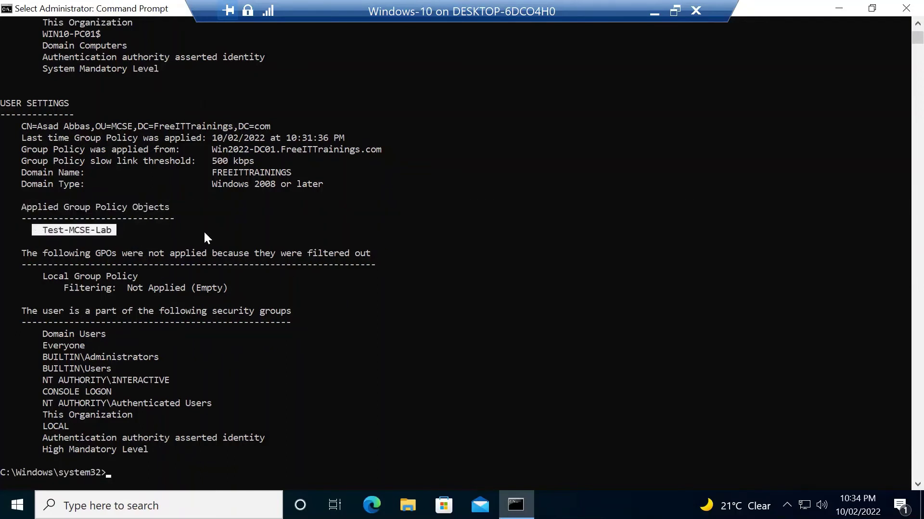
scroll(92, 243, "up", 1)
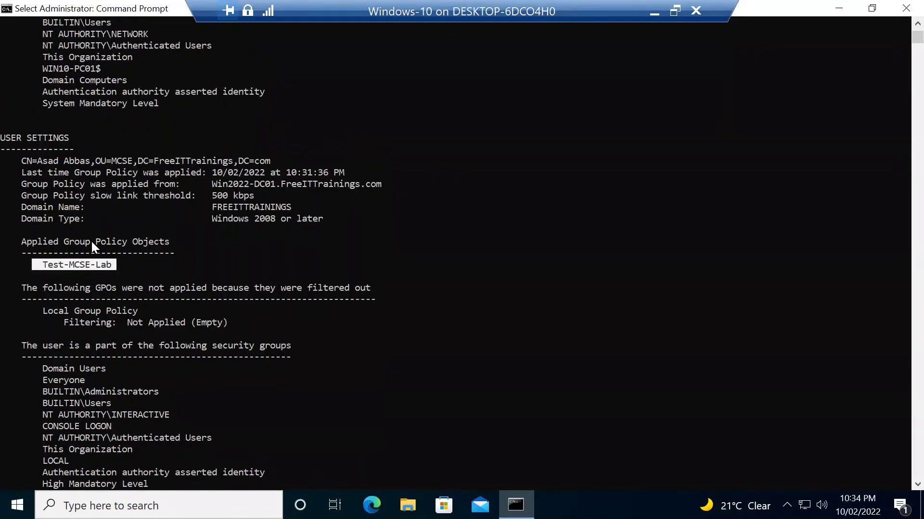
scroll(130, 282, "up", 5)
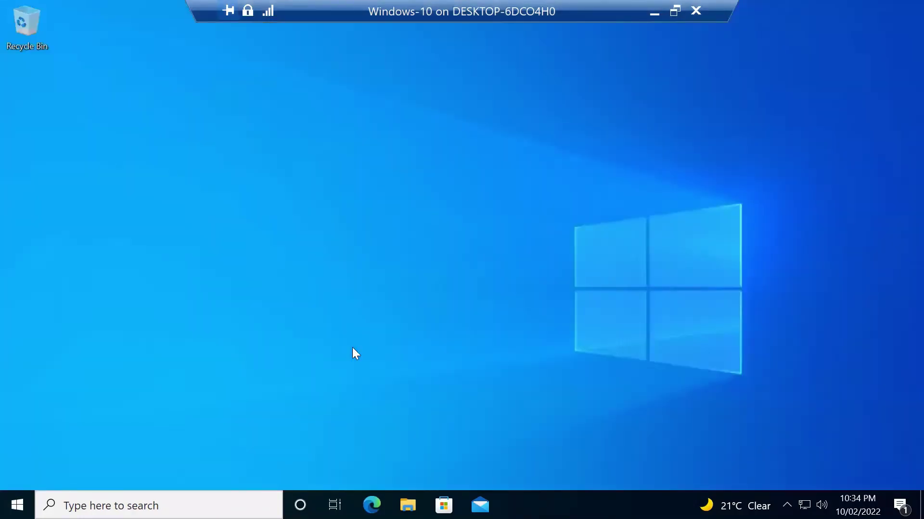
Step: Open File Explorer at This PC to check which drives are listed, and close it again
left_click(407, 505)
left_click(67, 46)
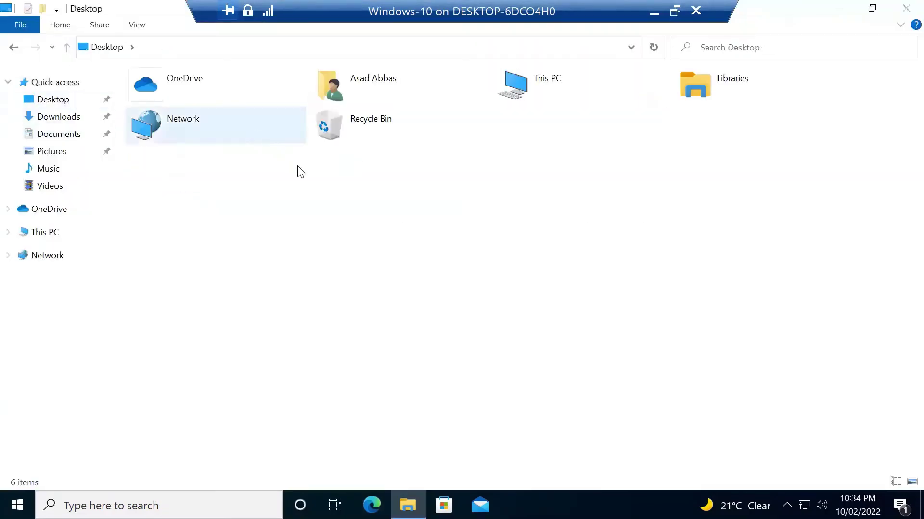
double_click(514, 83)
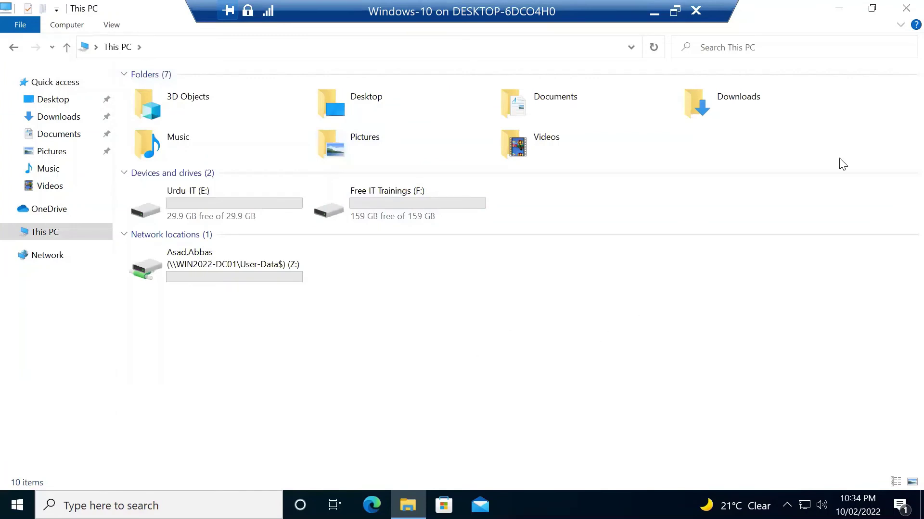
left_click(906, 9)
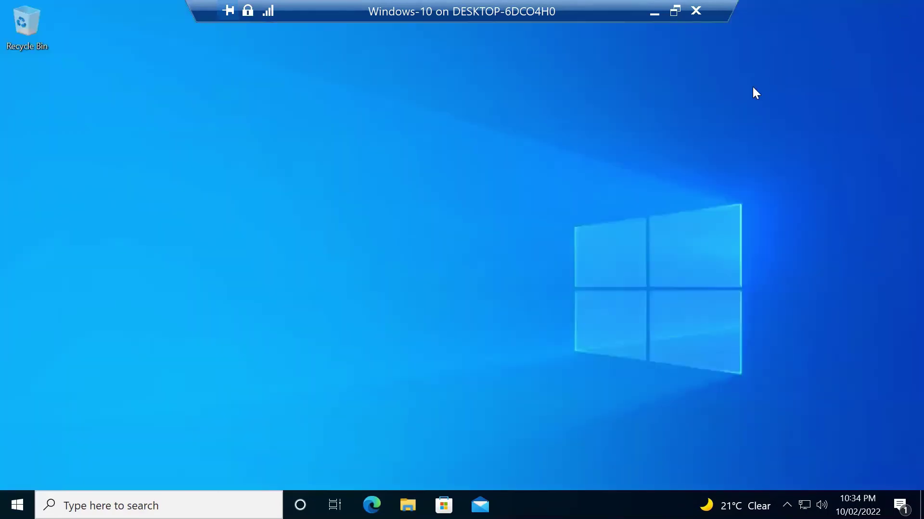
Step: Switch to the Windows-Server-2022 virtual machine and close its Group Policy Management Editor window
left_click(638, 257)
key("ctrl+alt+Break")
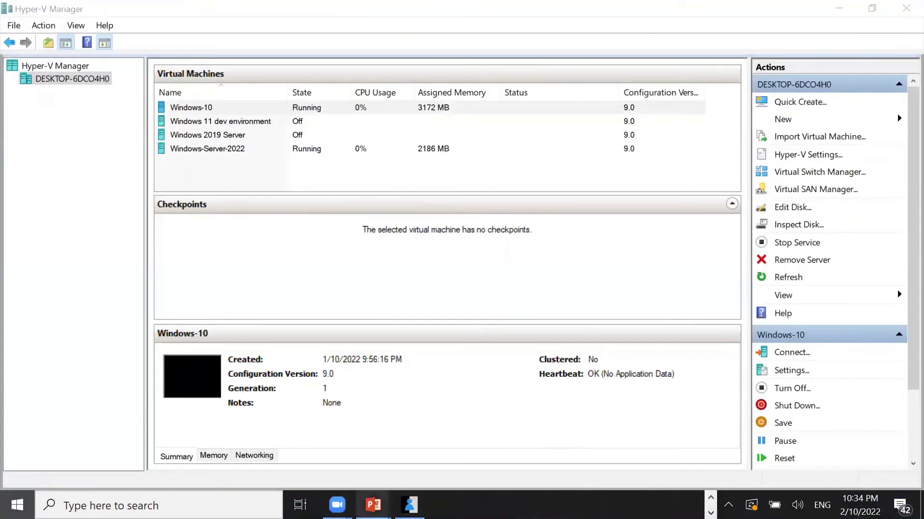
mouse_move(395, 493)
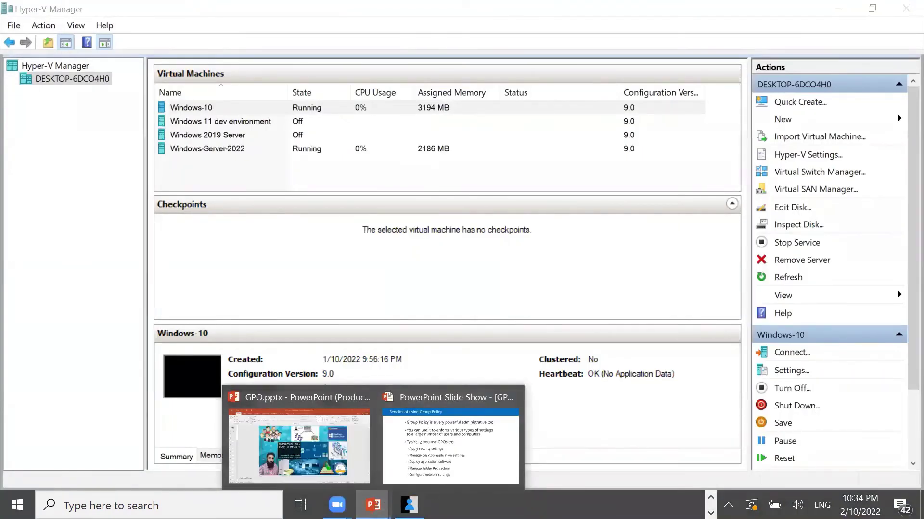
mouse_move(687, 505)
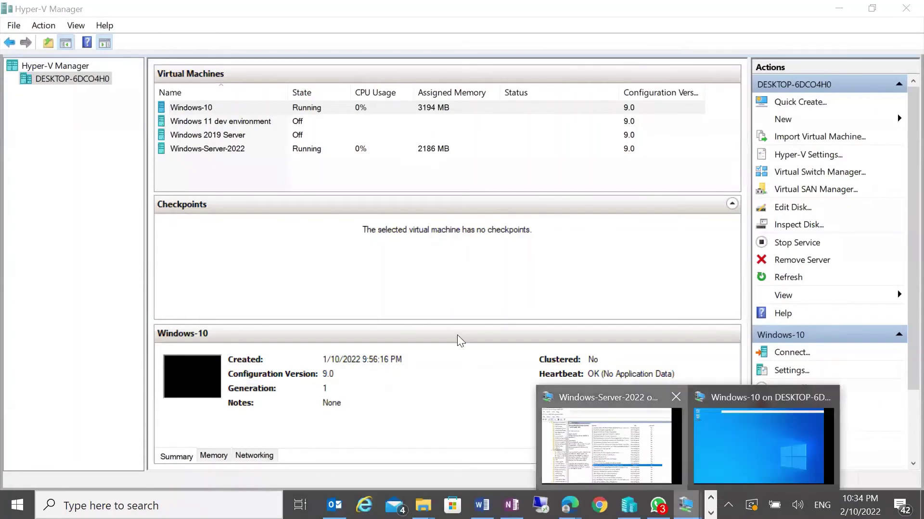
left_click(572, 409)
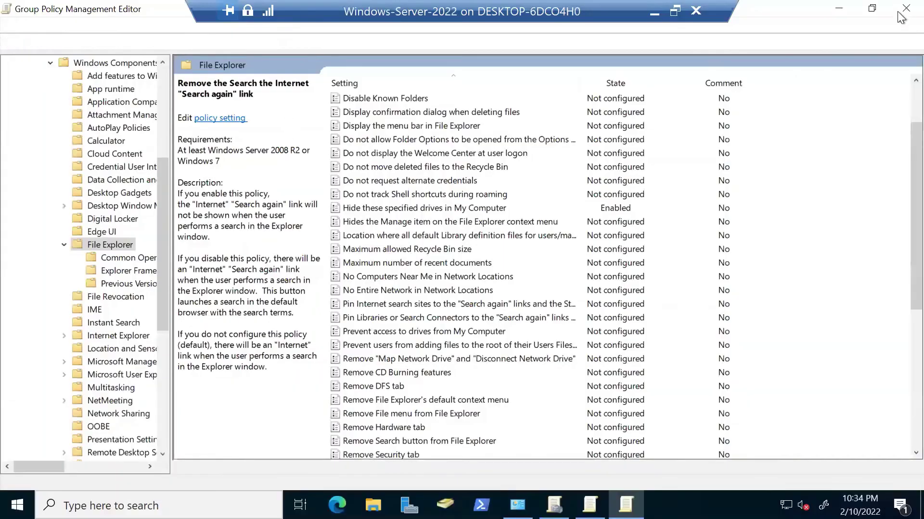
left_click(904, 8)
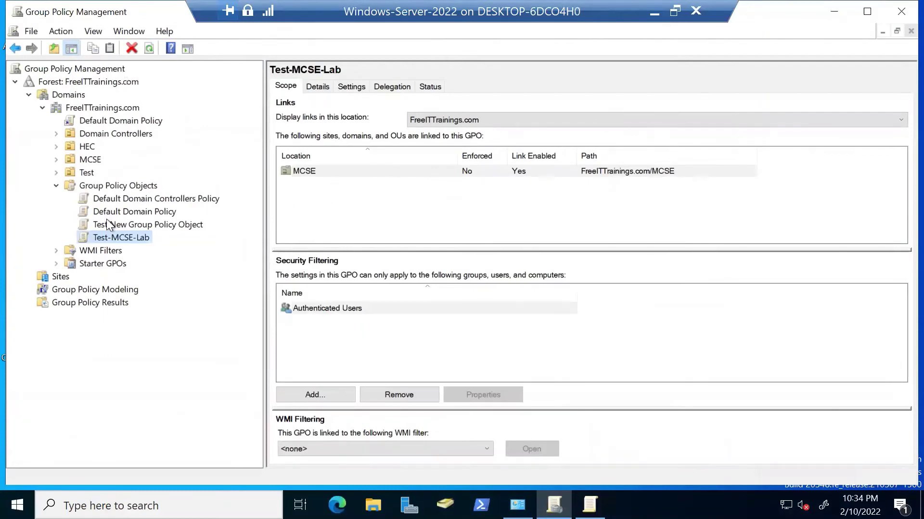
Step: Check which source starter GPOs a new GPO in FreeITTrainings.com can use, and cancel the creation
left_click(153, 185)
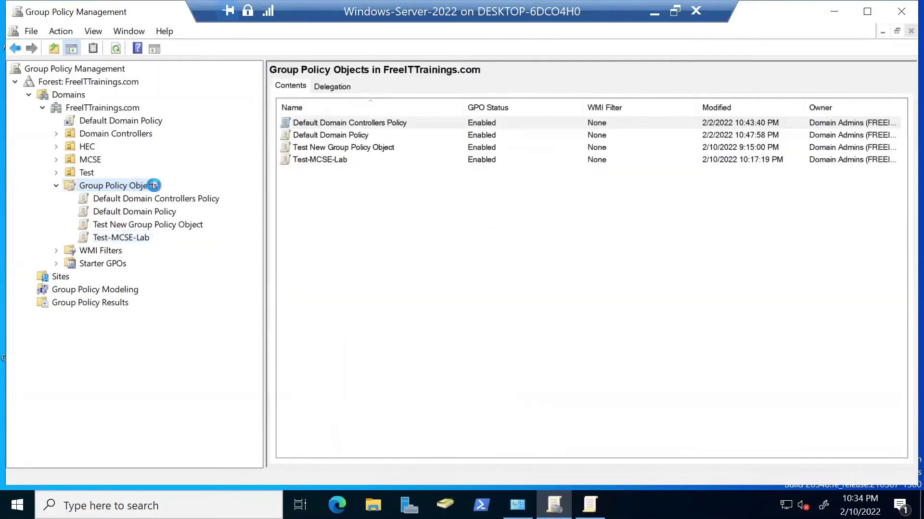
right_click(155, 185)
left_click(223, 198)
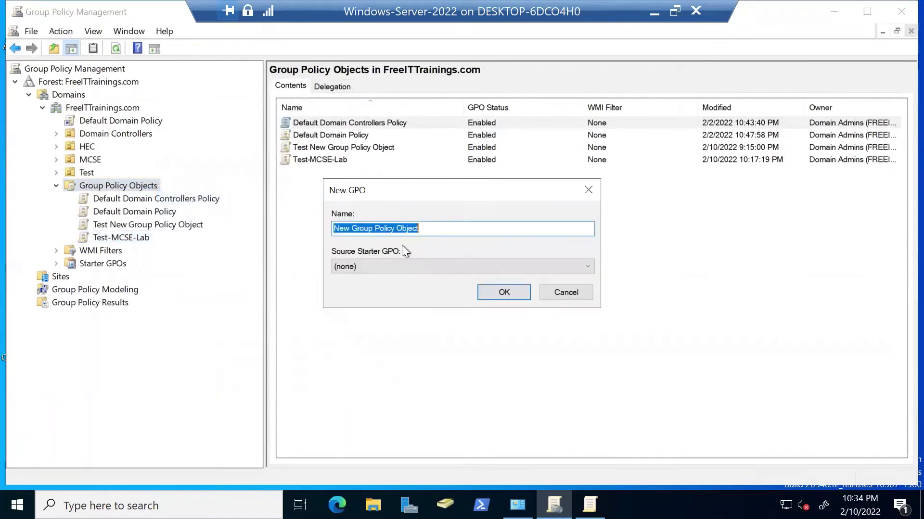
left_click(461, 266)
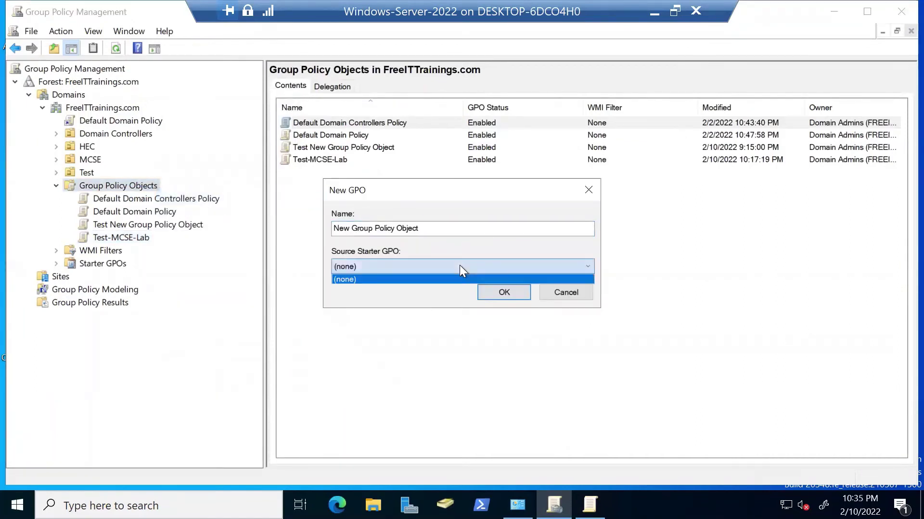
left_click(574, 279)
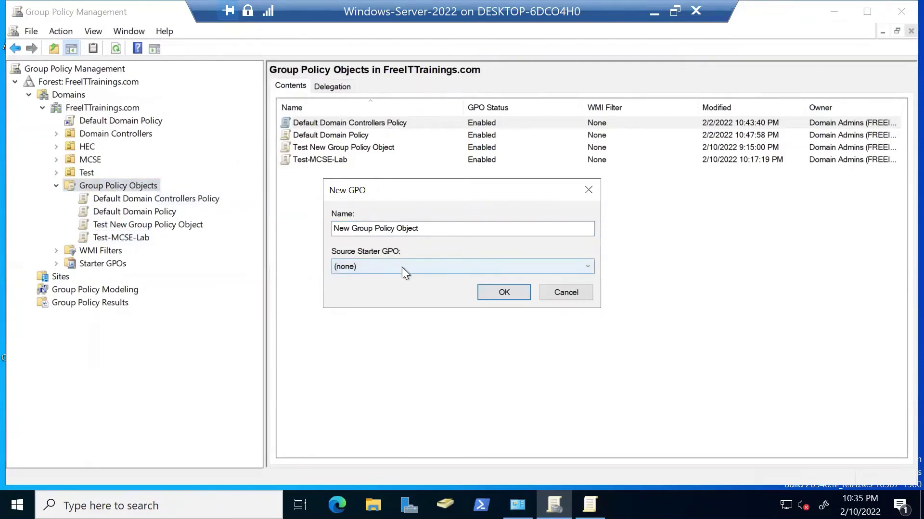
left_click(565, 288)
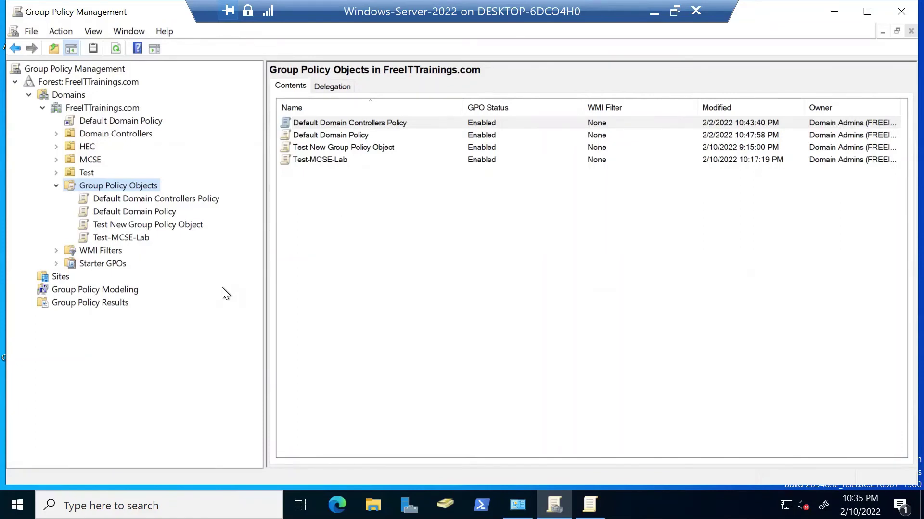
Step: Create the Starter GPOs folder in the FreeITTrainings.com domain and maximize the Group Policy Management window
left_click(102, 264)
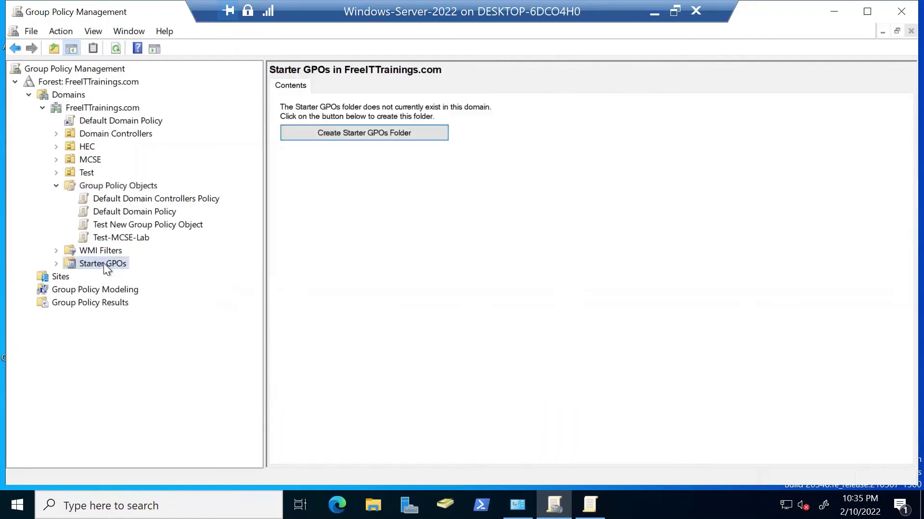
left_click(362, 131)
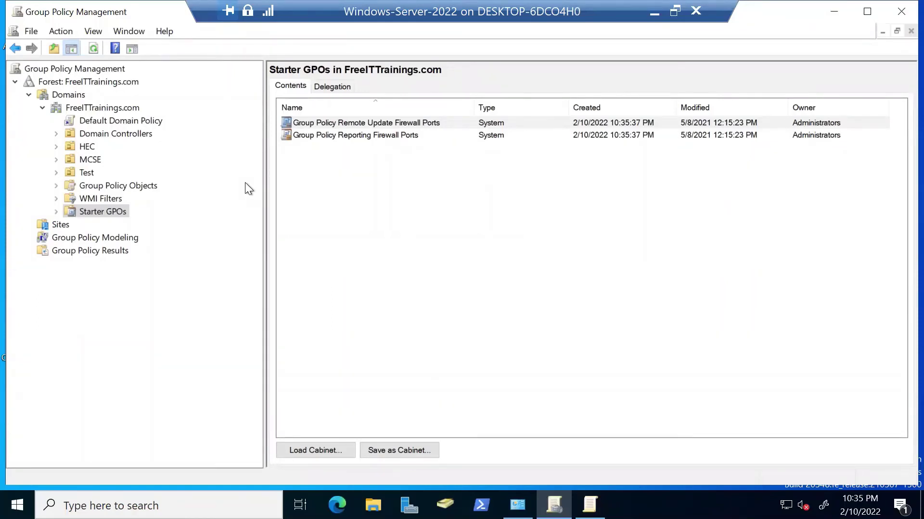
double_click(169, 24)
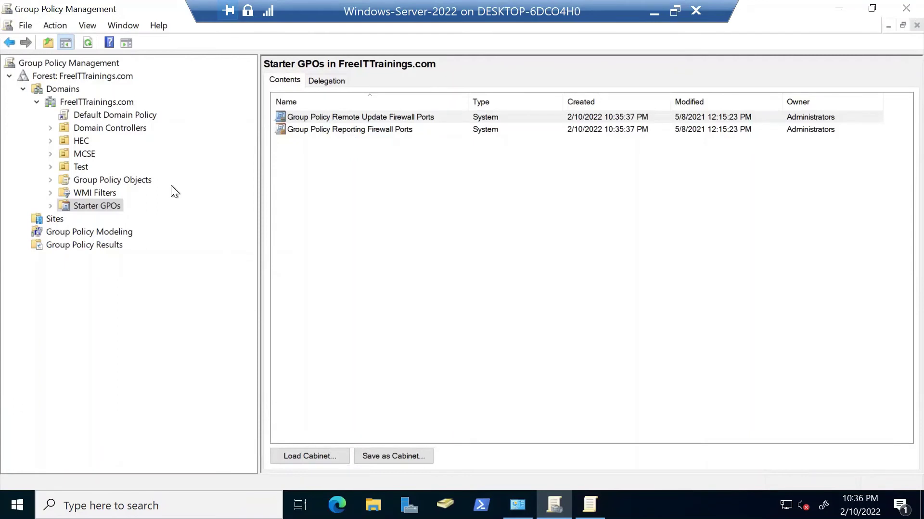
Step: Start a backup of the Test-MCSE-Lab GPO and browse to New Volume (D:) for its location
left_click(147, 179)
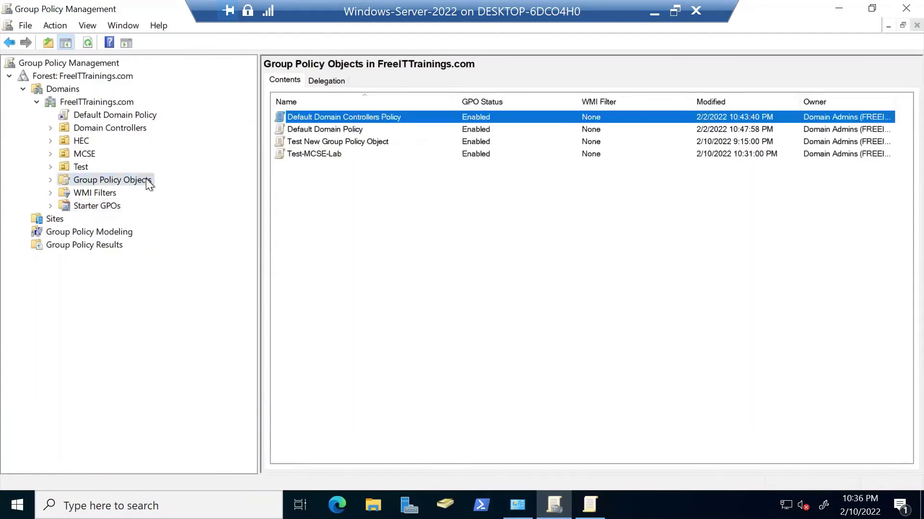
left_click(51, 180)
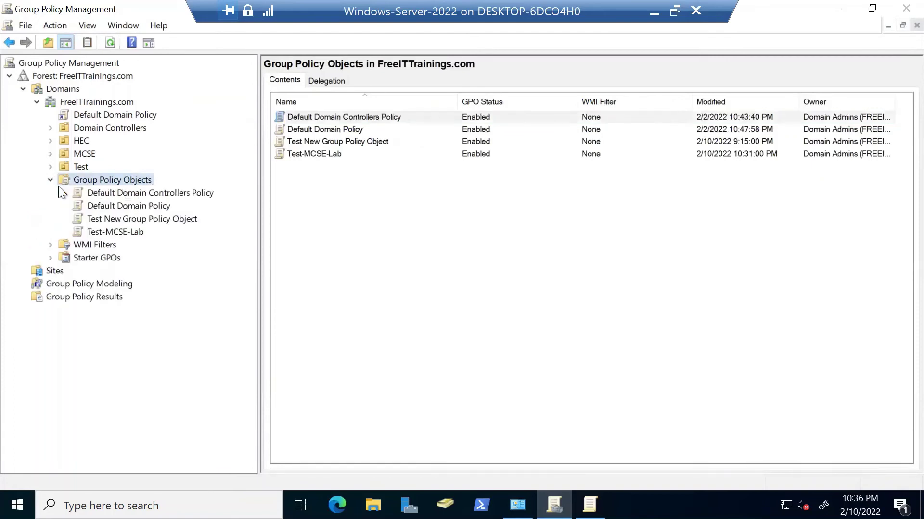
right_click(131, 231)
left_click(221, 276)
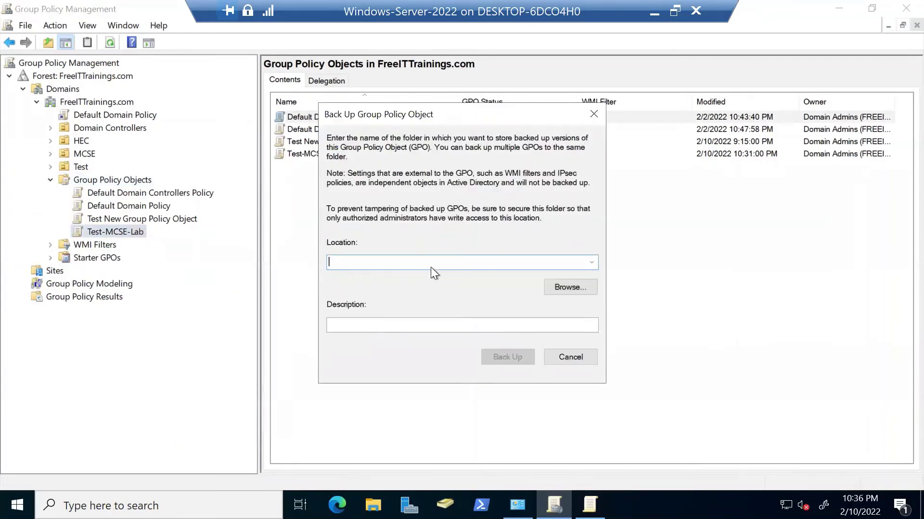
left_click(567, 284)
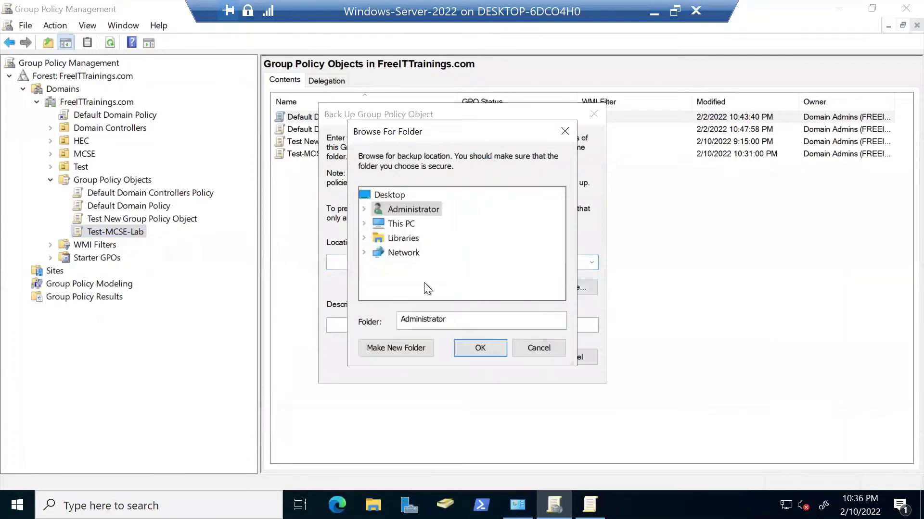
left_click(364, 224)
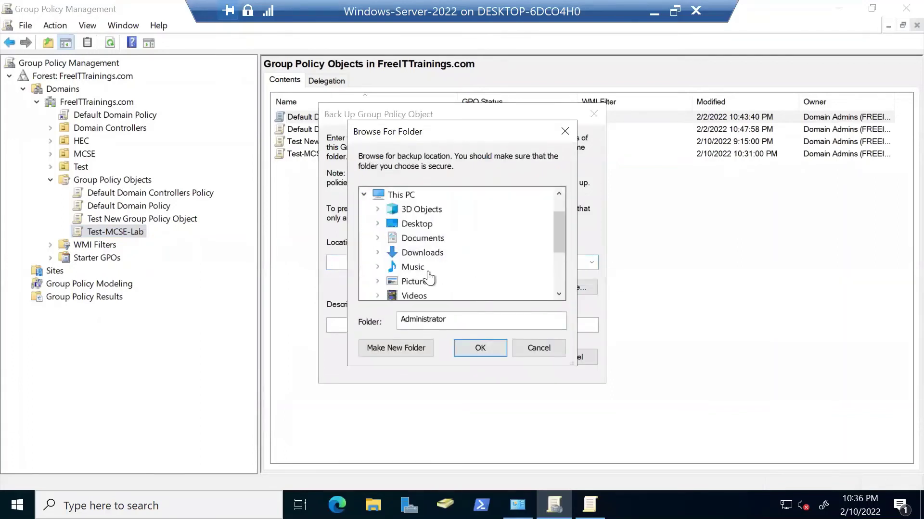
scroll(427, 274, "down", 2)
double_click(425, 252)
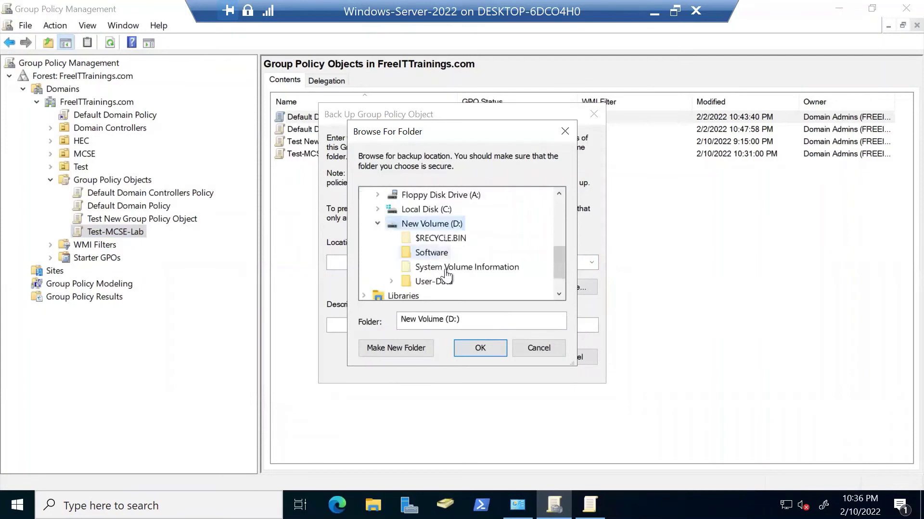
Step: Create a folder named GPO-Backup on New Volume (D:) and choose it as the backup location
left_click(428, 348)
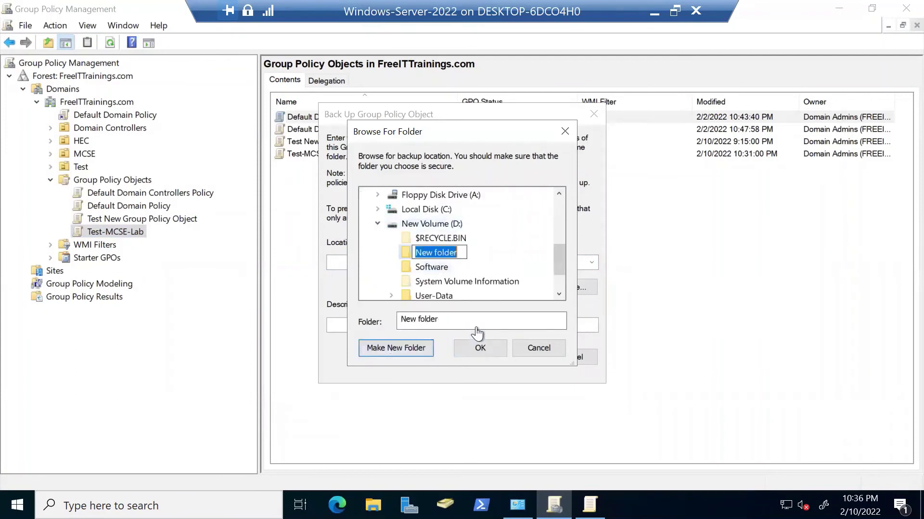
type("Poli")
key("BackSpace")
key("BackSpace")
key("BackSpace")
key("BackSpace")
type("GPO-")
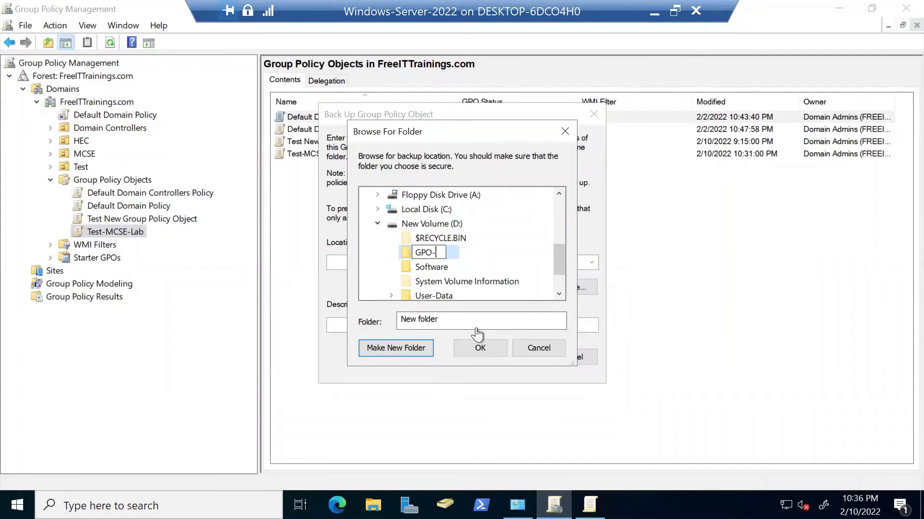
type("Backup")
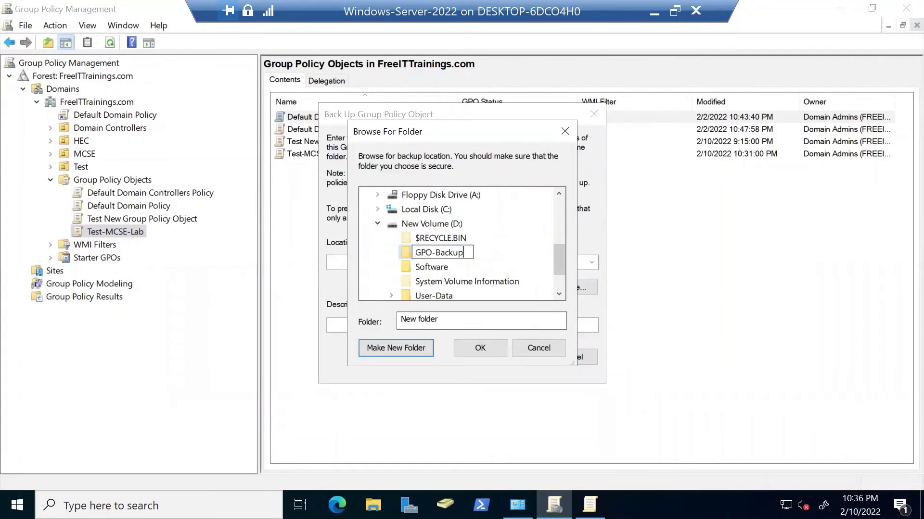
key("Return")
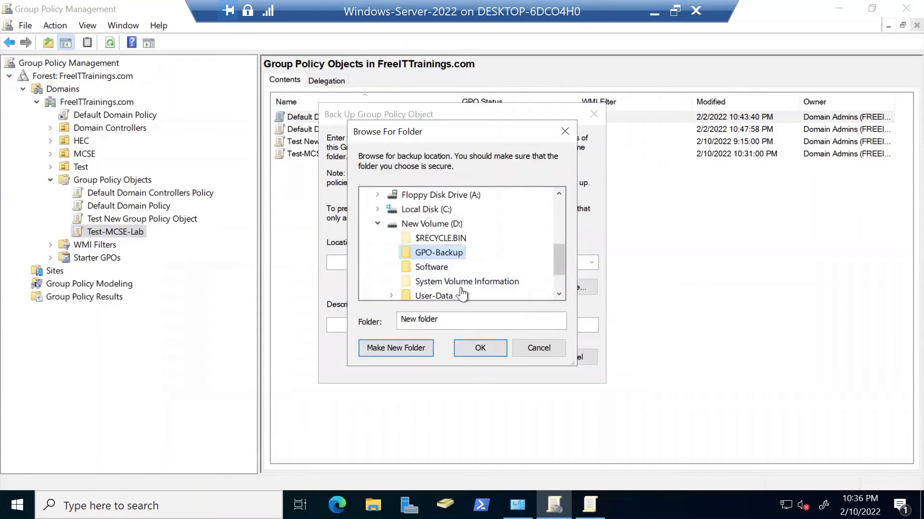
left_click(479, 348)
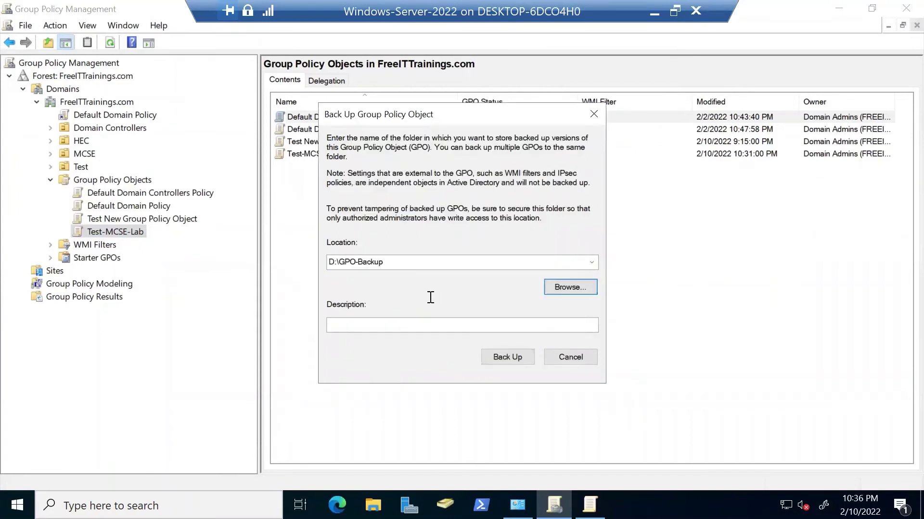
Step: Describe the backup as 10-02-2022-Testing-Backup, run it and close the progress dialog
left_click(456, 317)
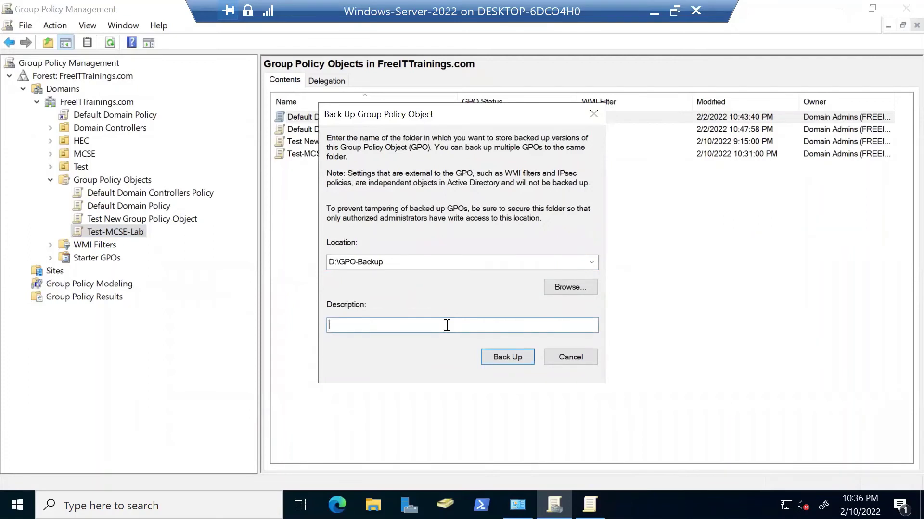
type("10-02-2022-Testing-Backy")
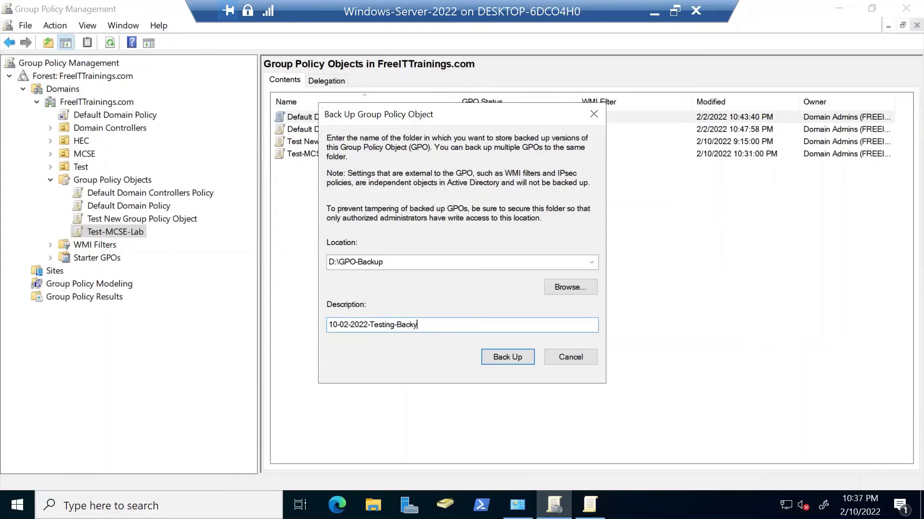
key("BackSpace")
type("up")
left_click(507, 357)
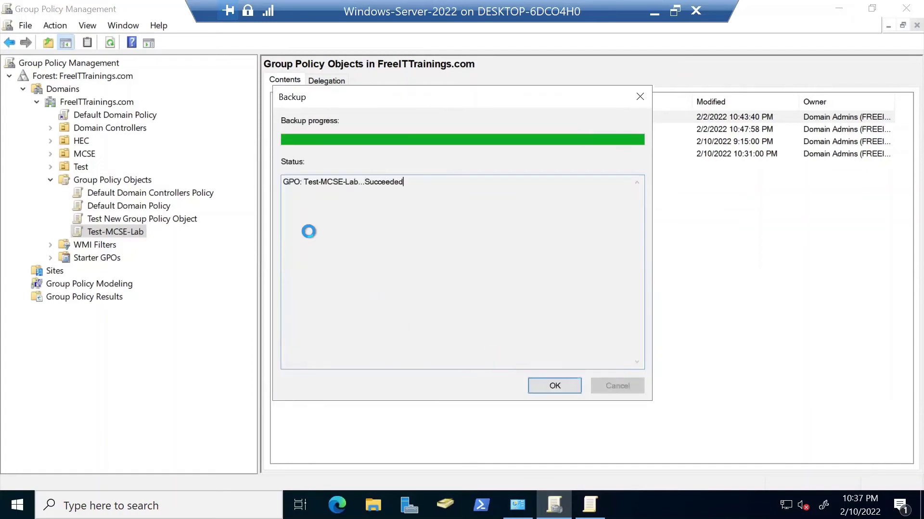
left_click(553, 387)
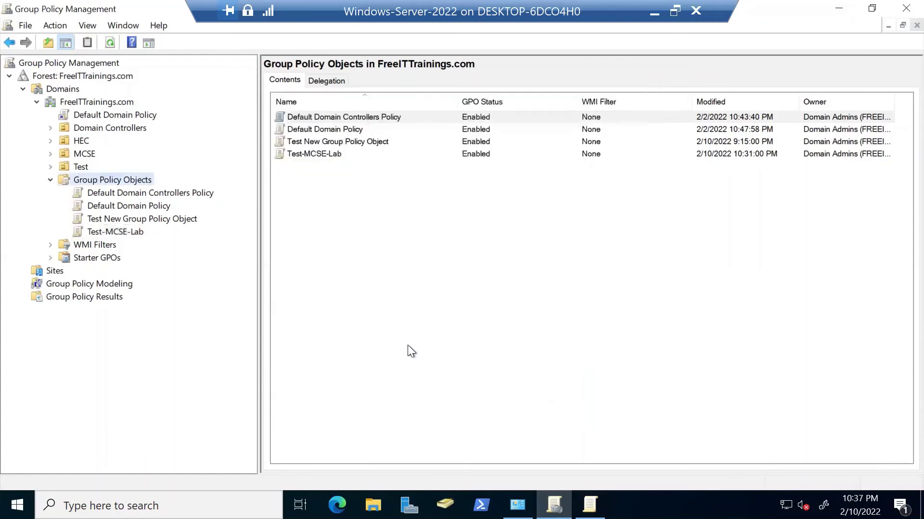
Step: Delete the Test-MCSE-Lab GPO together with all its links in the domain
right_click(127, 233)
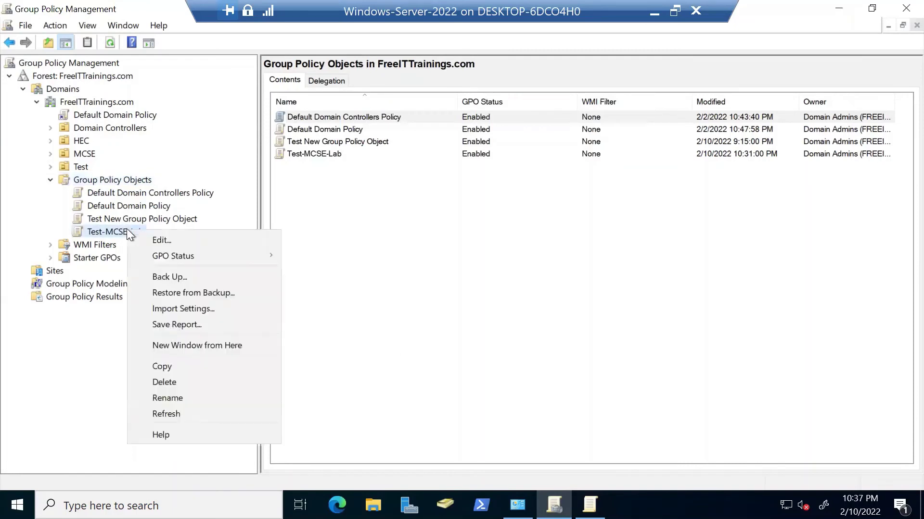
left_click(196, 383)
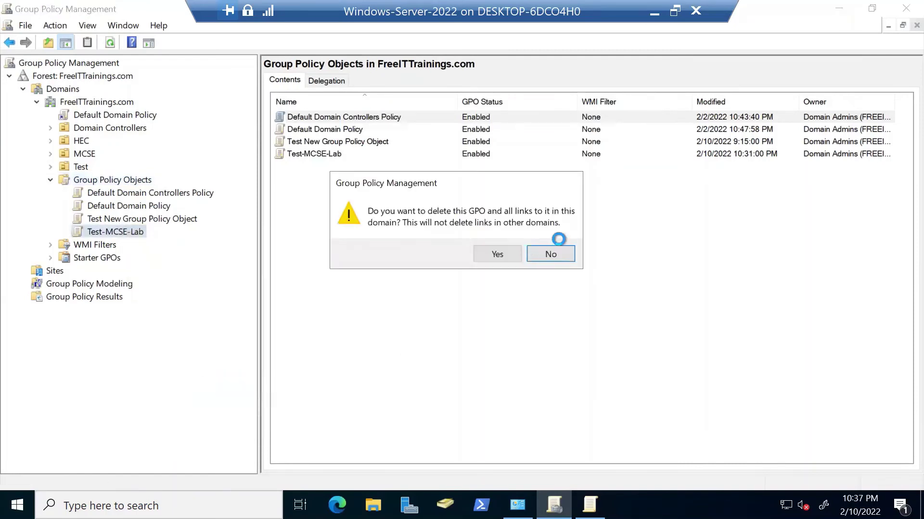
left_click(522, 253)
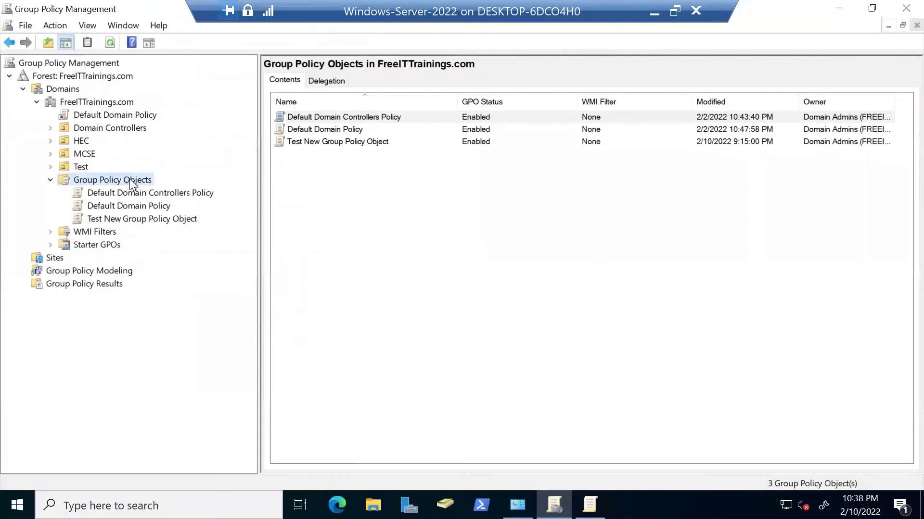
Step: Create a new GPO named Test-MCSE-LAB under Group Policy Objects without a source starter GPO
right_click(129, 178)
left_click(189, 188)
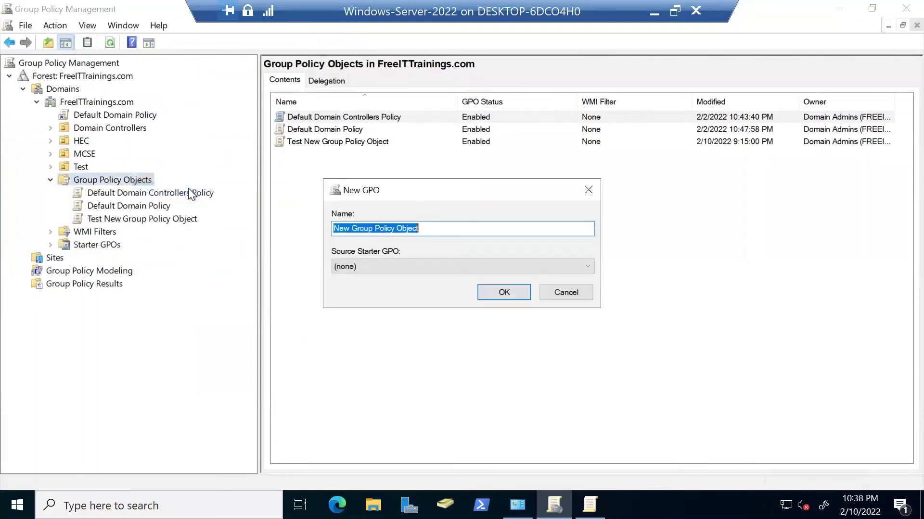
type("Tes")
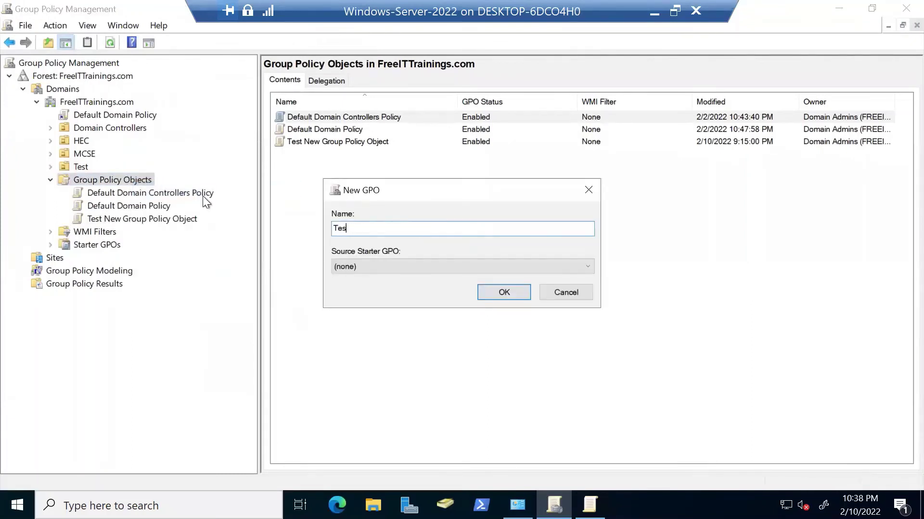
type("t-MCSE-LAB")
left_click(495, 289)
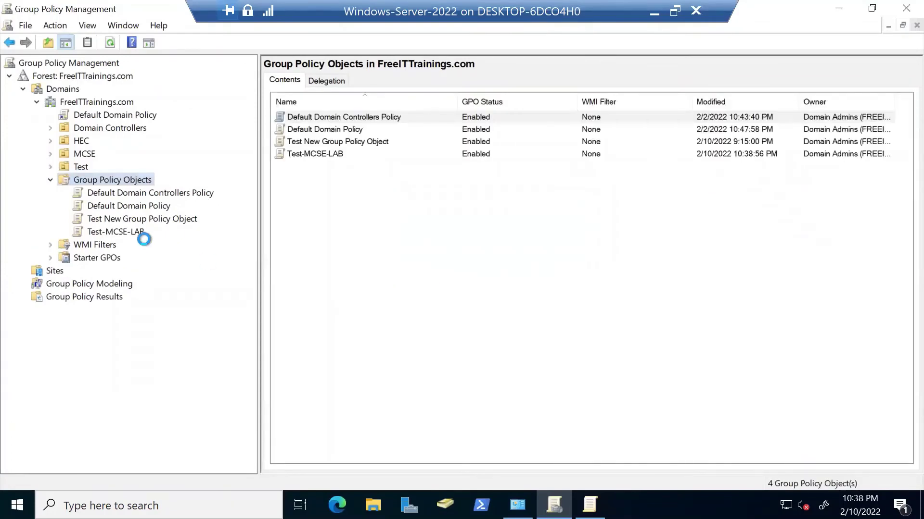
Step: Start importing settings into the Test-MCSE-LAB GPO and back up its current settings to D:\GPO-Backup from within the wizard
left_click(137, 233)
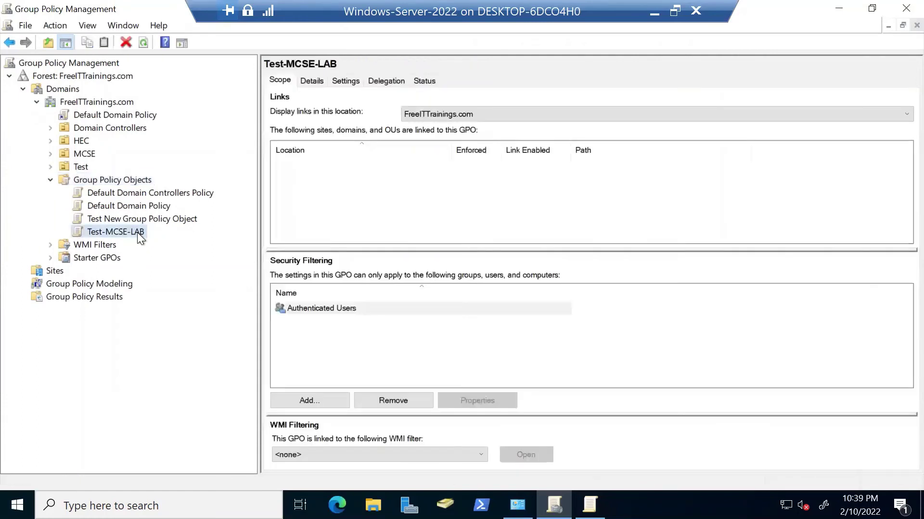
right_click(138, 236)
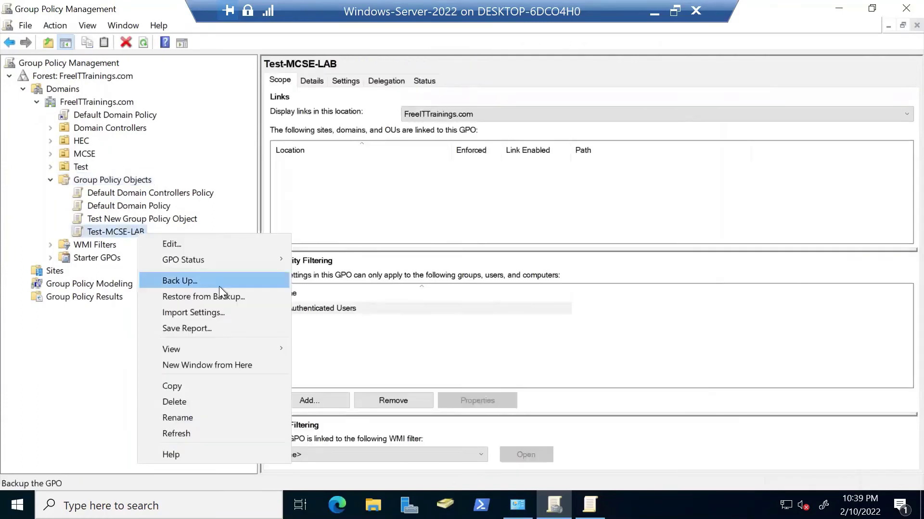
left_click(241, 313)
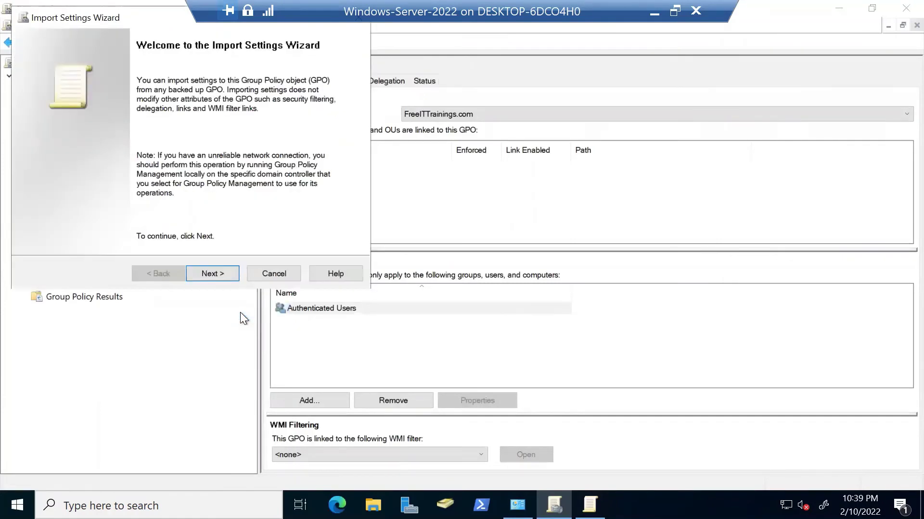
left_click(210, 272)
left_click(84, 151)
left_click(302, 194)
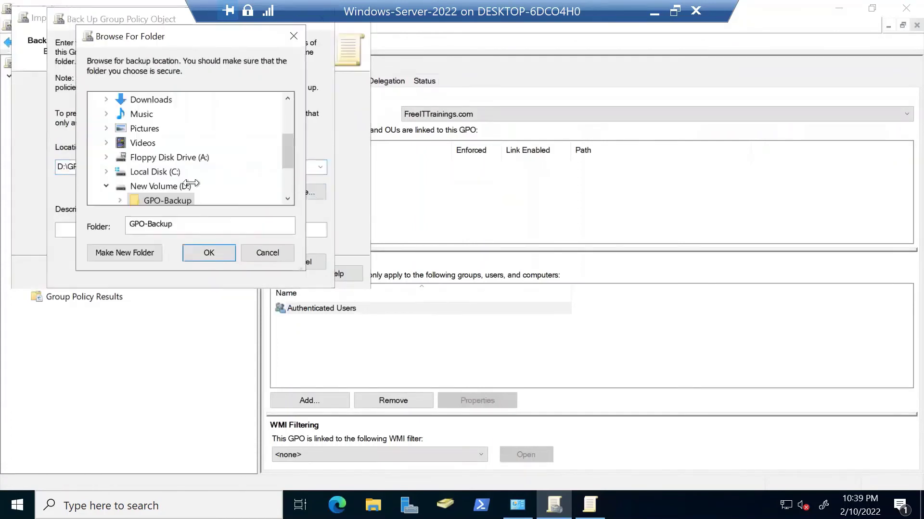
left_click(168, 200)
left_click(208, 253)
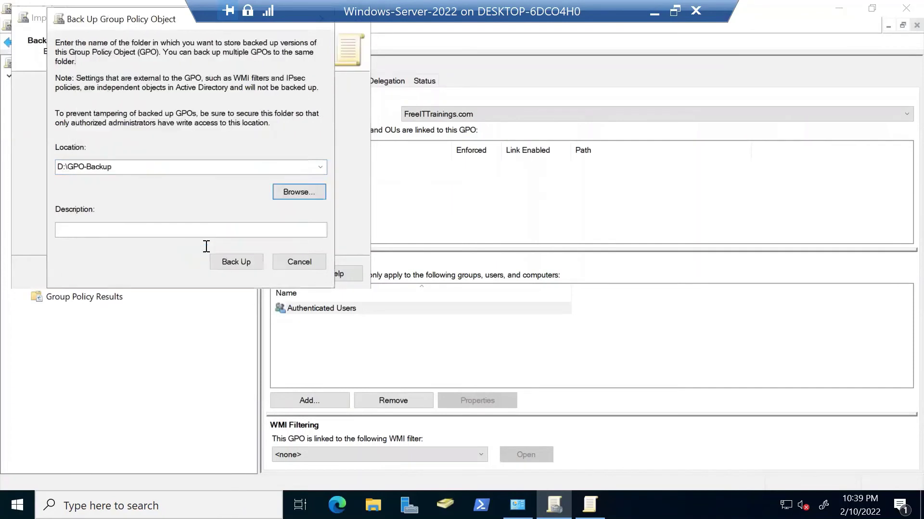
left_click(239, 261)
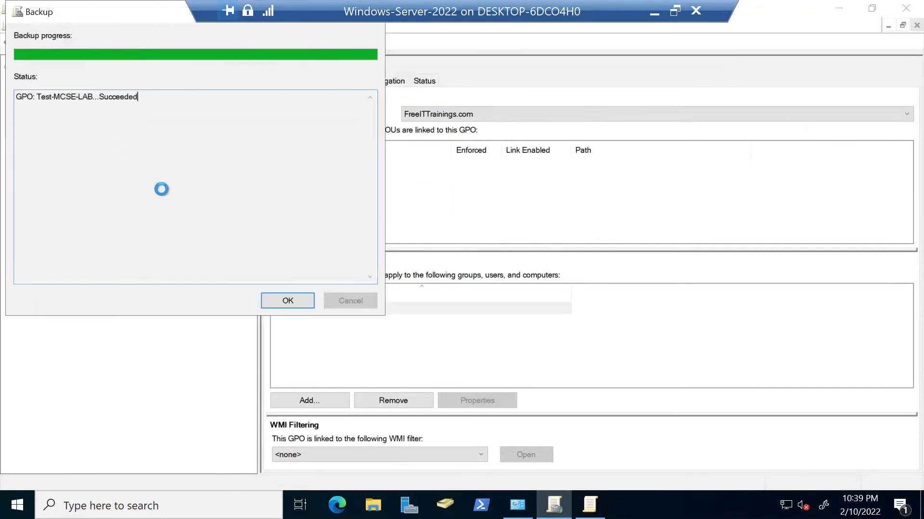
Step: Import the settings of the Test-MCSE-Lab backup described 10-02-2022-Testing-Backup from D:\GPO-Backup and close the import progress dialog
left_click(279, 301)
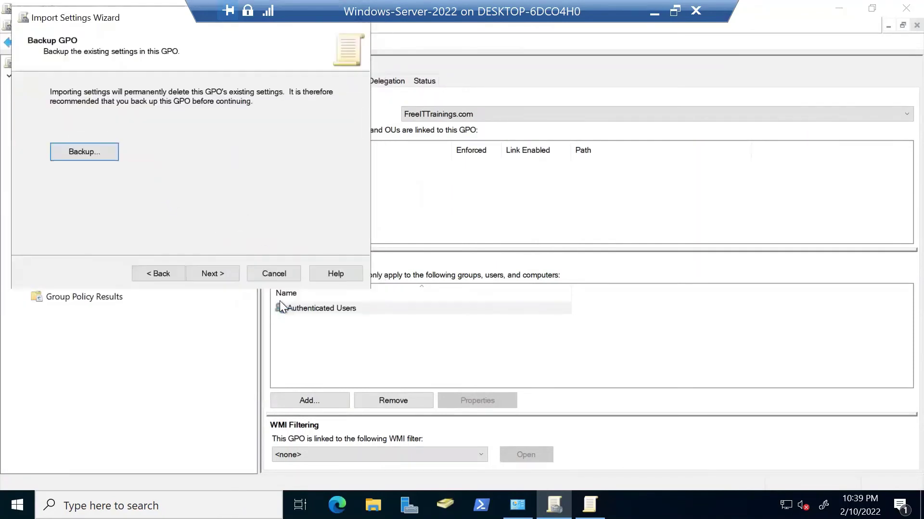
left_click(223, 278)
left_click(224, 278)
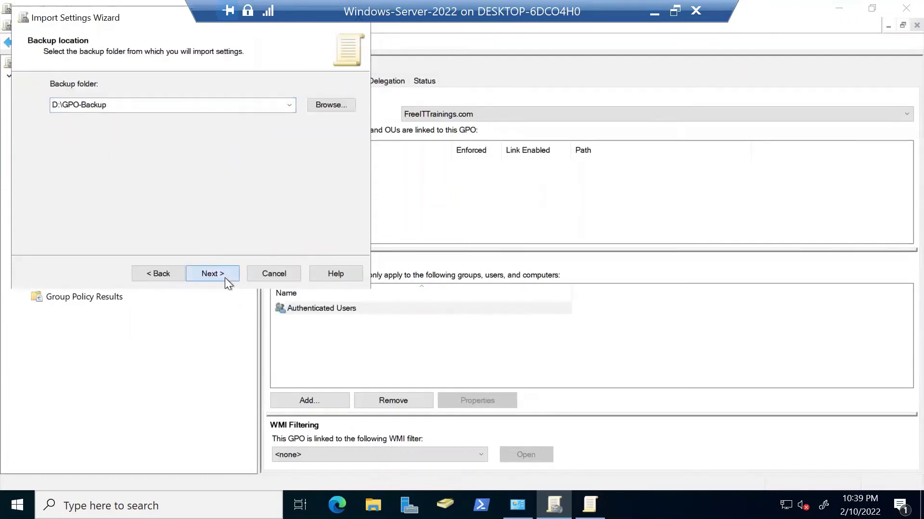
left_click(227, 275)
left_click(227, 275)
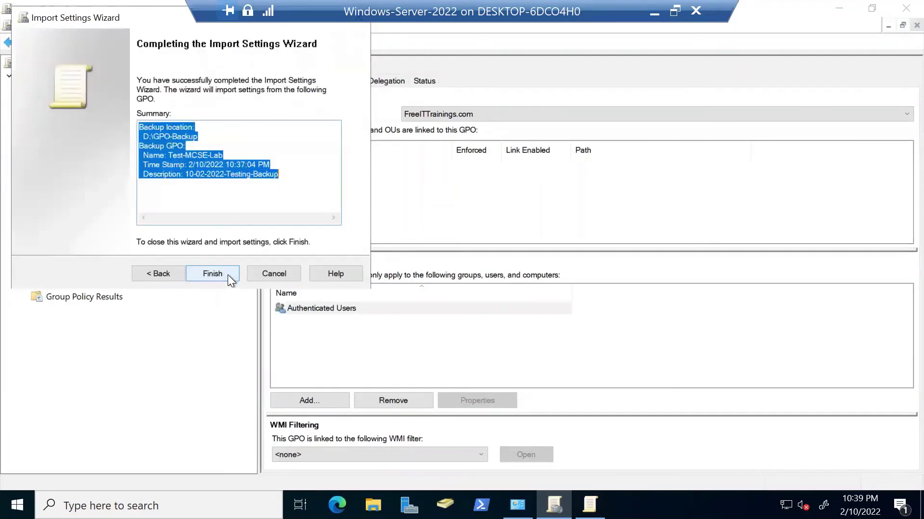
left_click(227, 275)
left_click(311, 305)
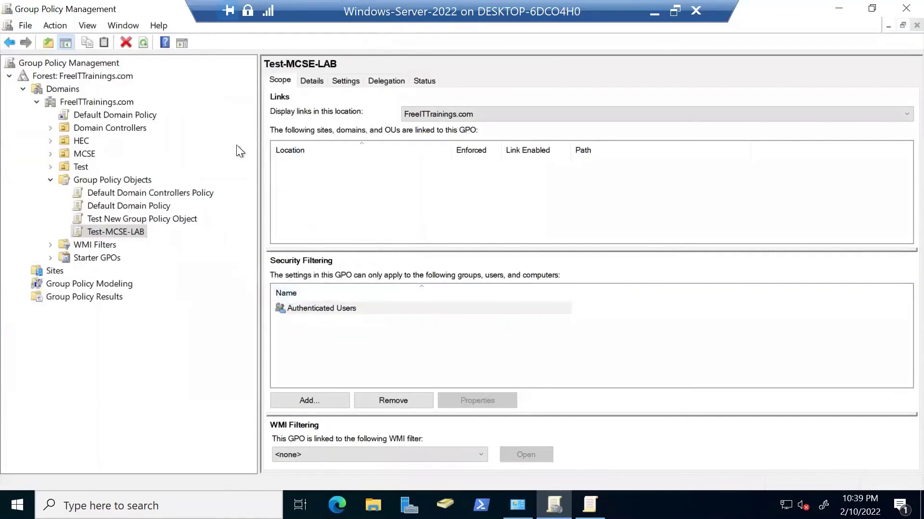
Step: Open the Test-MCSE-LAB GPO for editing, check its Control Panel policies under the user Administrative Templates, and close the editor
right_click(116, 232)
left_click(137, 240)
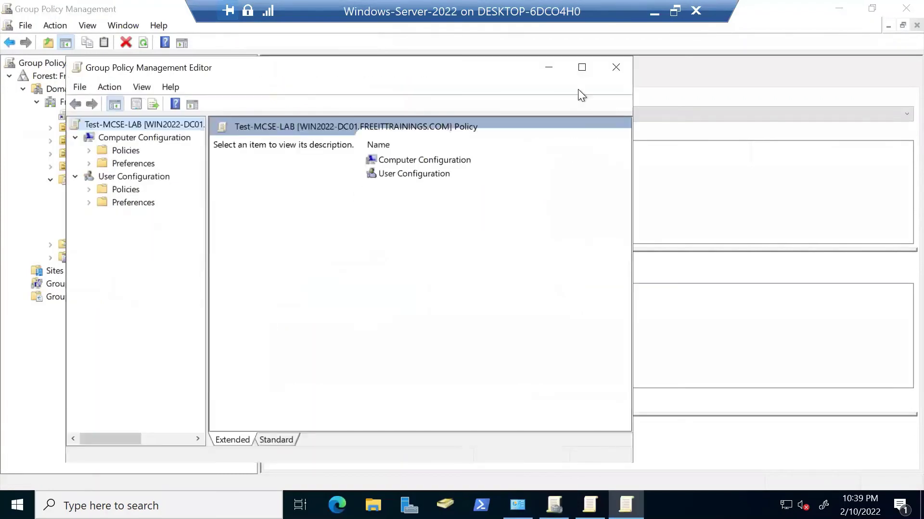
left_click(583, 68)
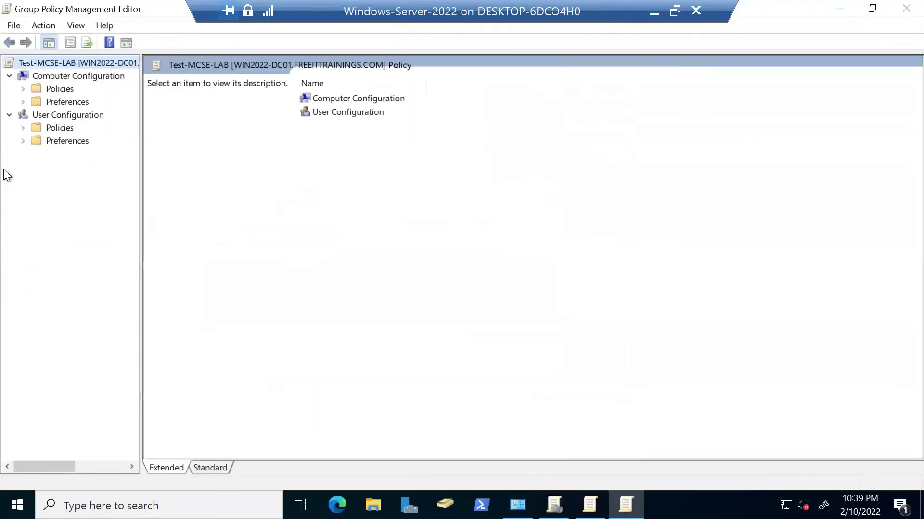
left_click(51, 130)
double_click(85, 140)
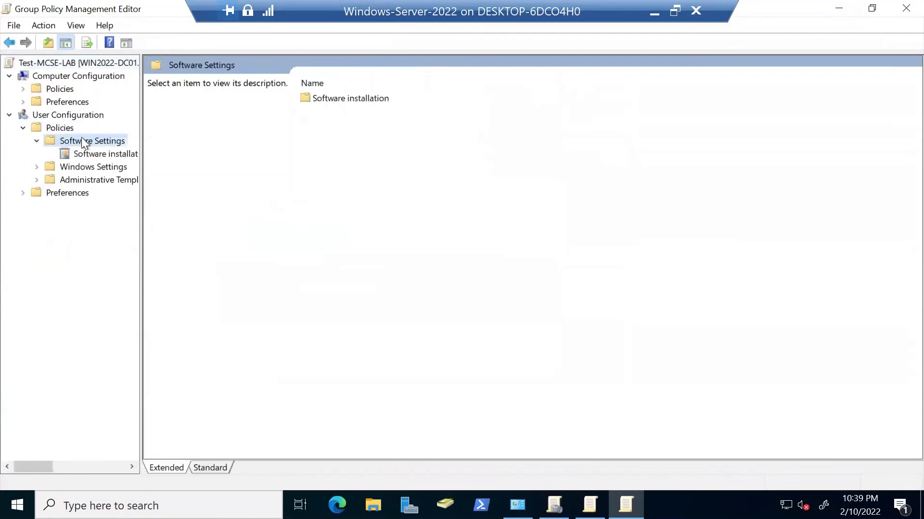
left_click(36, 140)
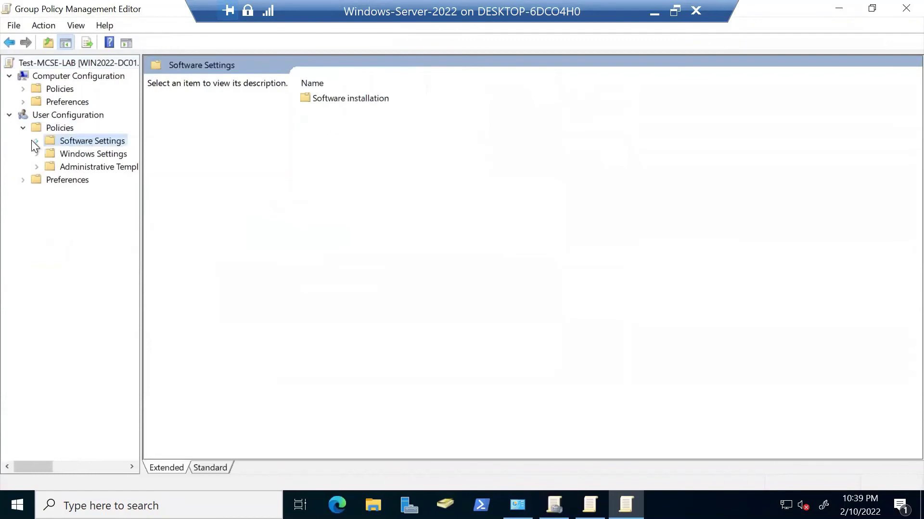
left_click(37, 167)
left_click(99, 179)
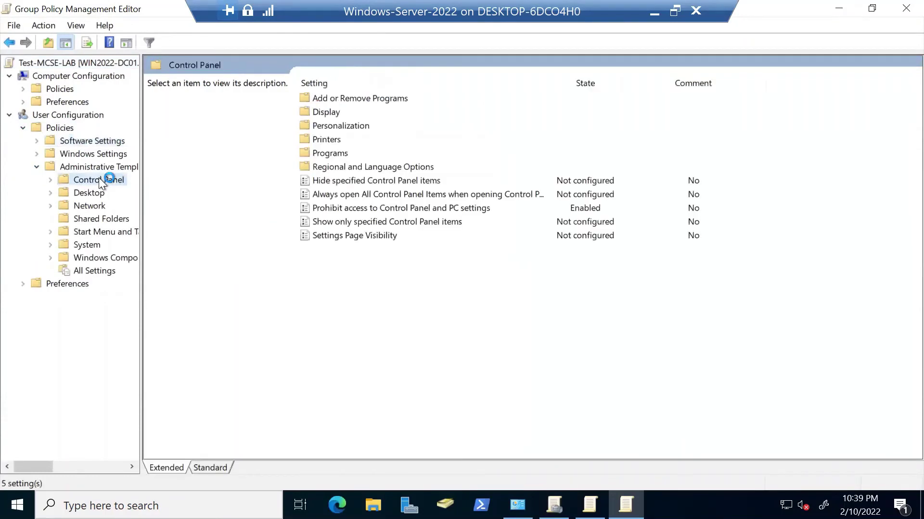
left_click(352, 209)
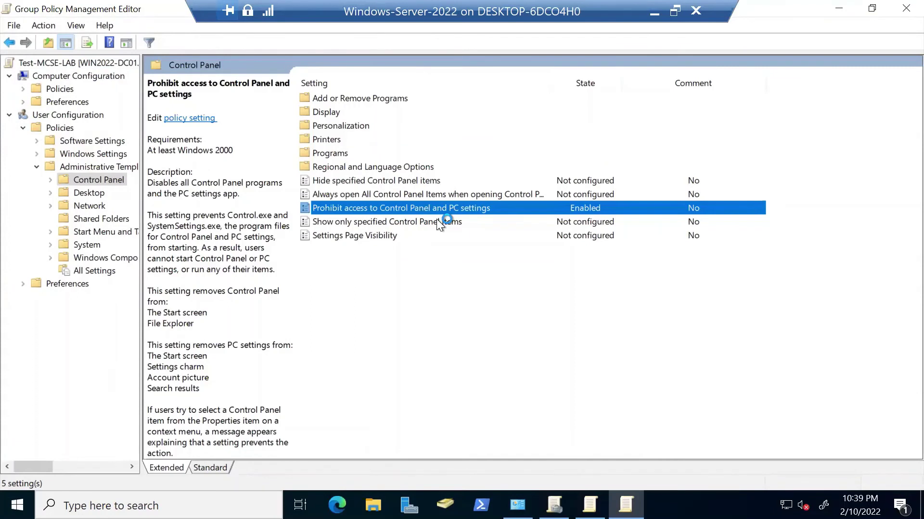
left_click(905, 9)
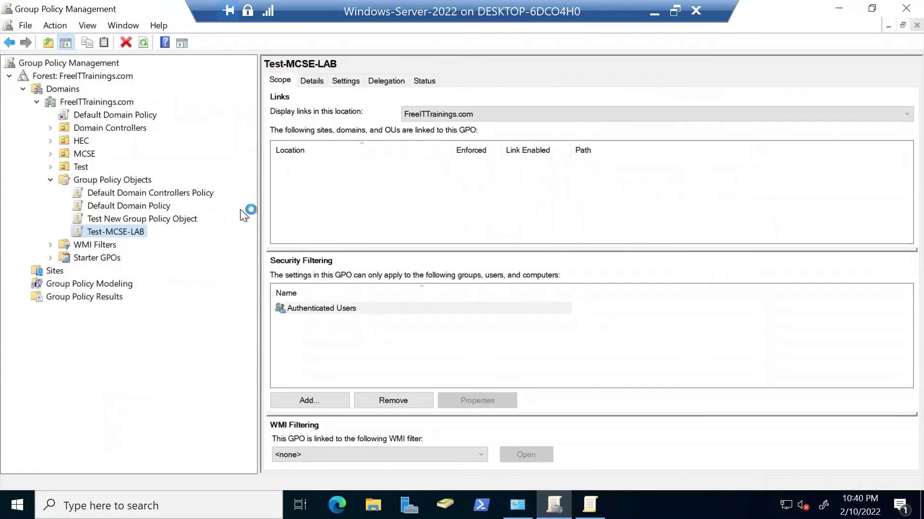
Step: Display the settings report of the Test-MCSE-LAB GPO, adding about:security_mmc.exe to the trusted sites
right_click(132, 232)
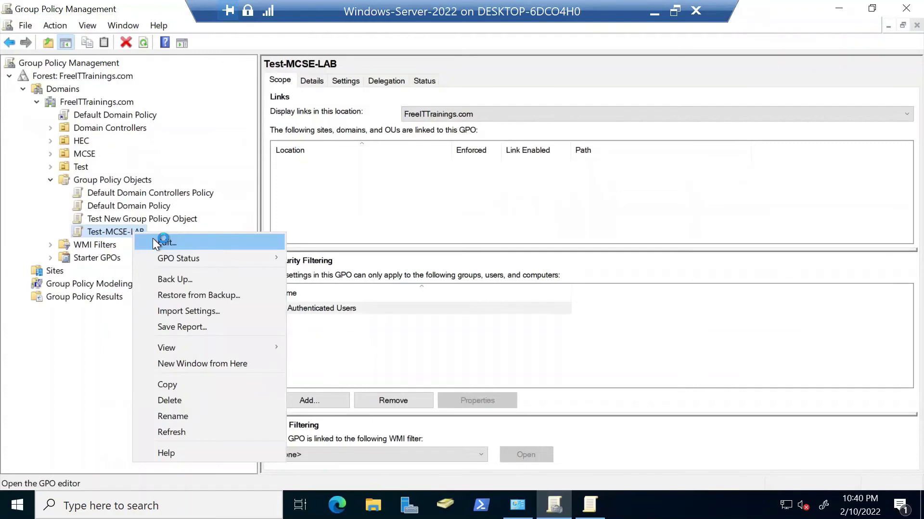
left_click(94, 351)
left_click(339, 80)
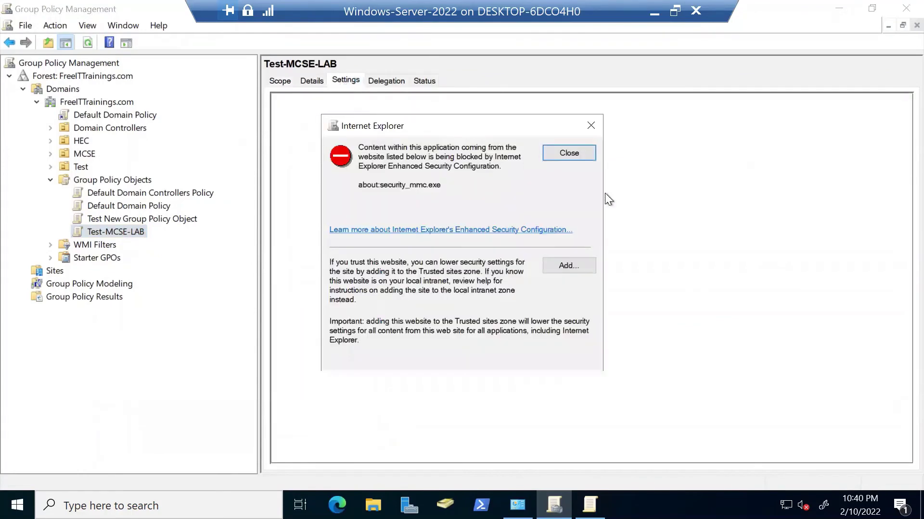
left_click(564, 264)
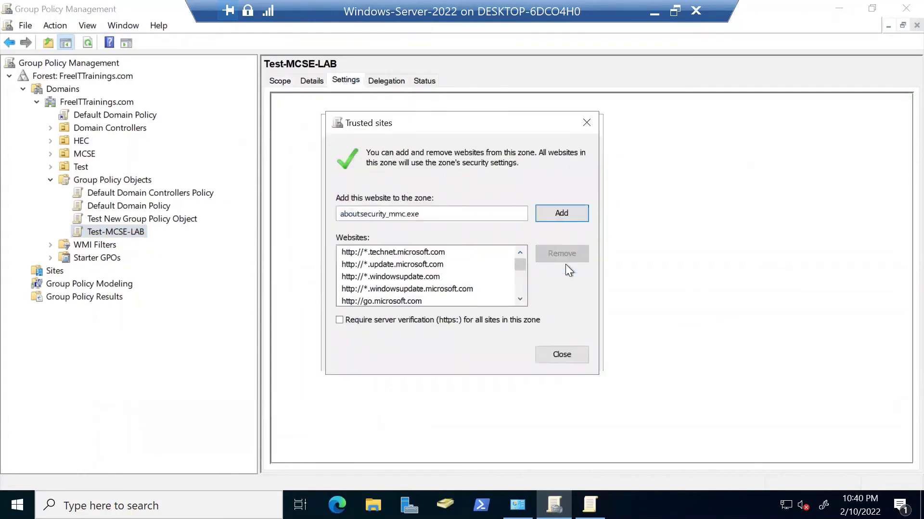
left_click(558, 217)
left_click(563, 356)
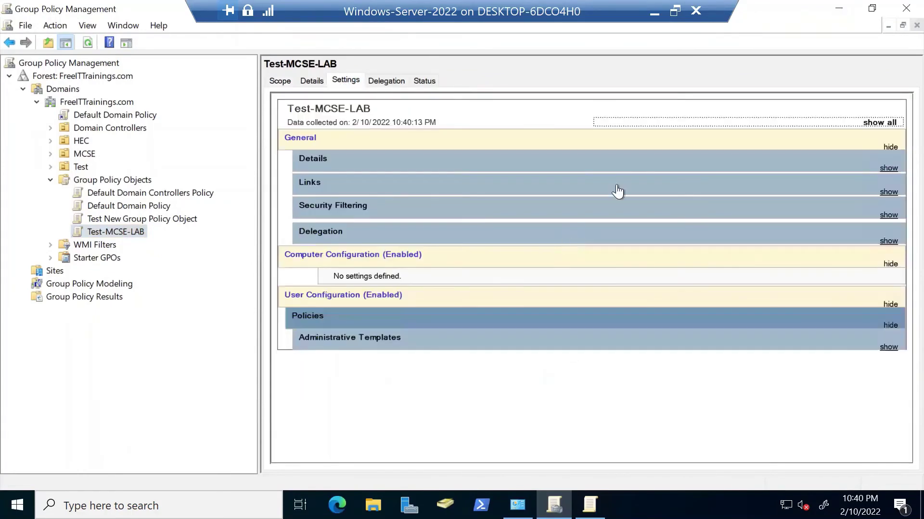
Step: Expand all sections of the settings report and review the imported User Configuration policies
left_click(874, 124)
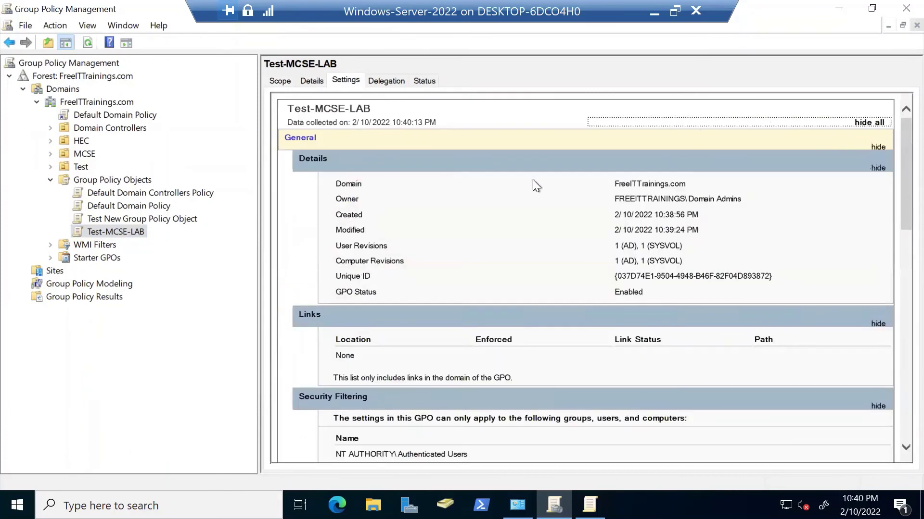
scroll(510, 236, "down", 8)
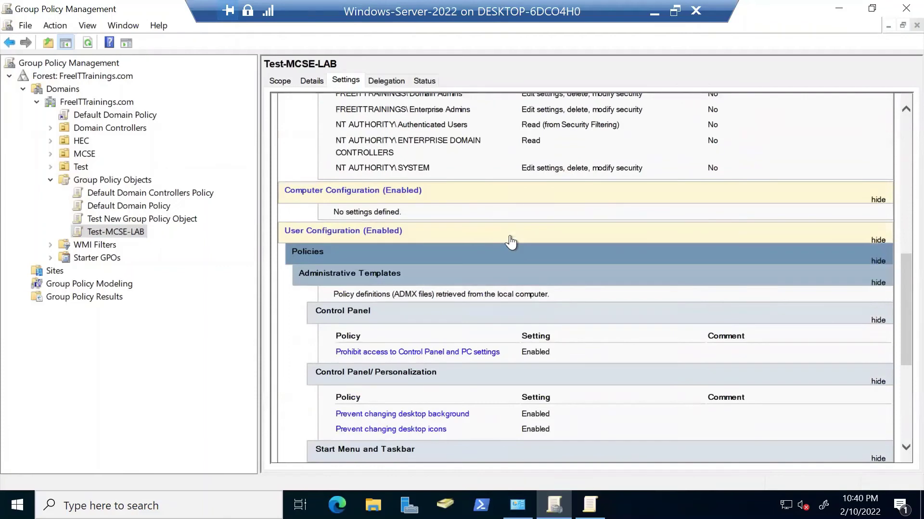
scroll(510, 240, "down", 3)
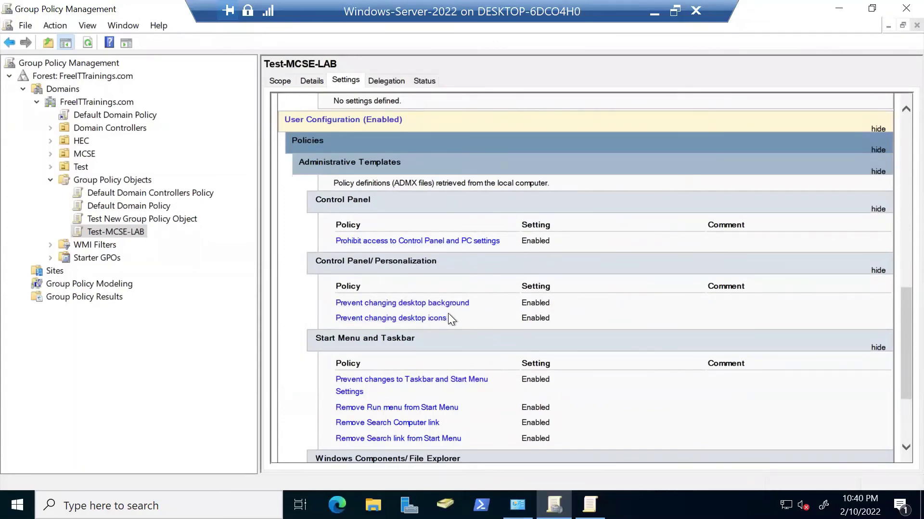
scroll(469, 307, "down", 1)
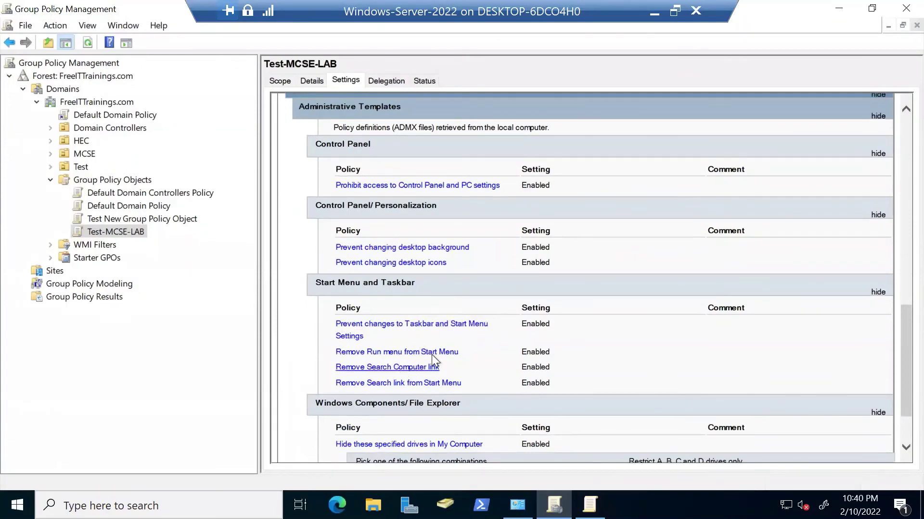
scroll(437, 355, "down", 1)
scroll(440, 353, "down", 1)
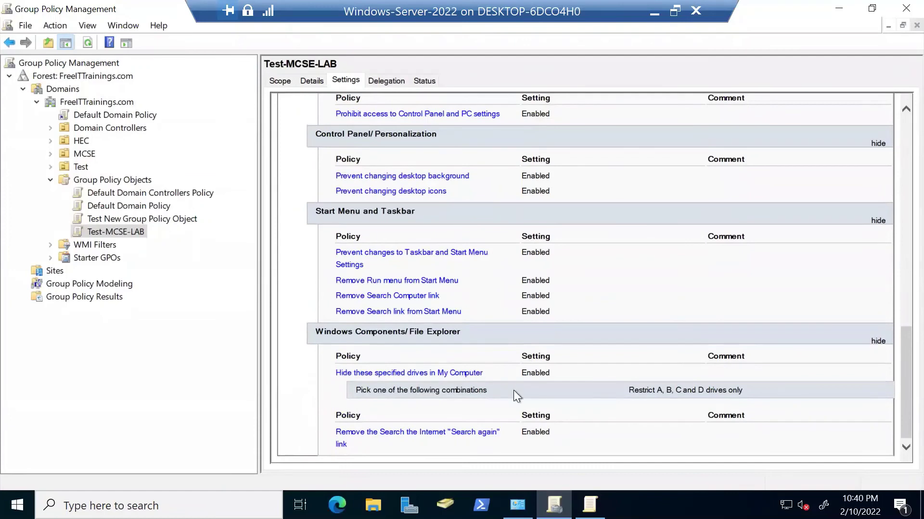
scroll(500, 315, "up", 15)
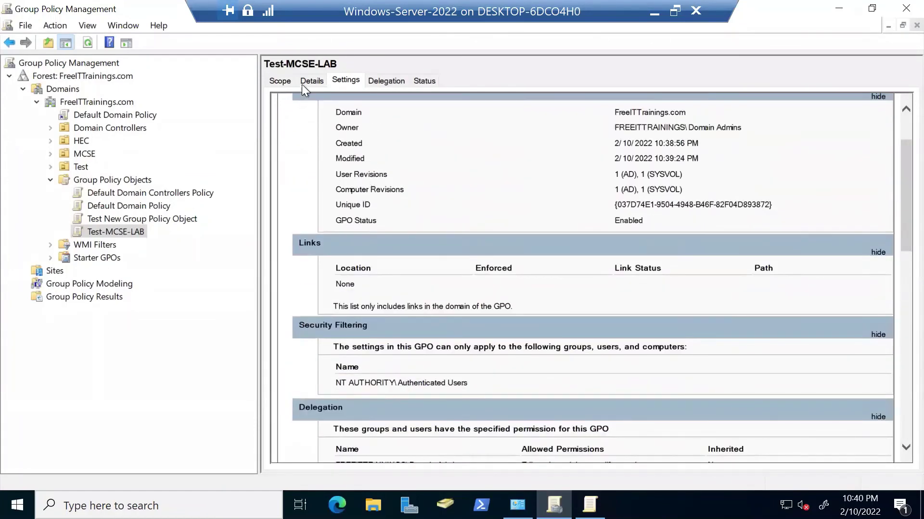
Step: Examine the Test-MCSE-LAB GPO's owner and creation details, settings report, scope, delegation and replication status
left_click(303, 84)
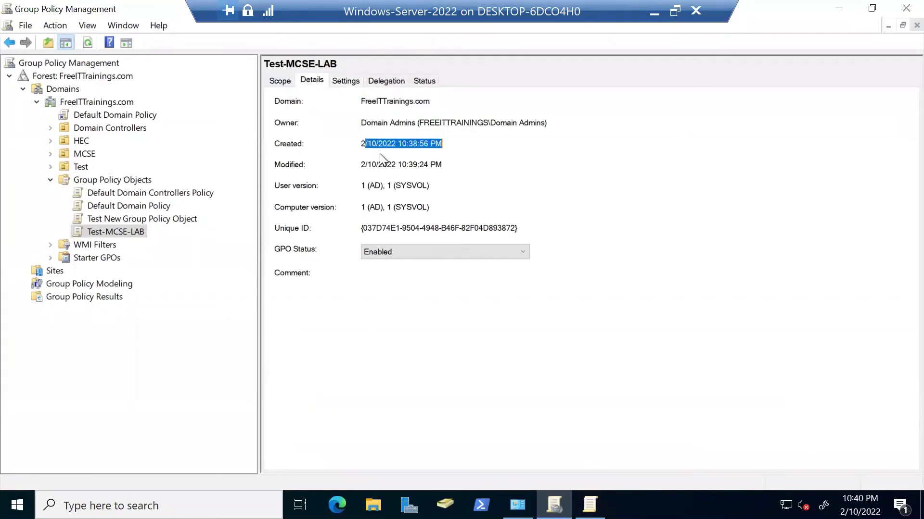
left_click_drag(366, 164, 451, 163)
left_click_drag(362, 101, 550, 131)
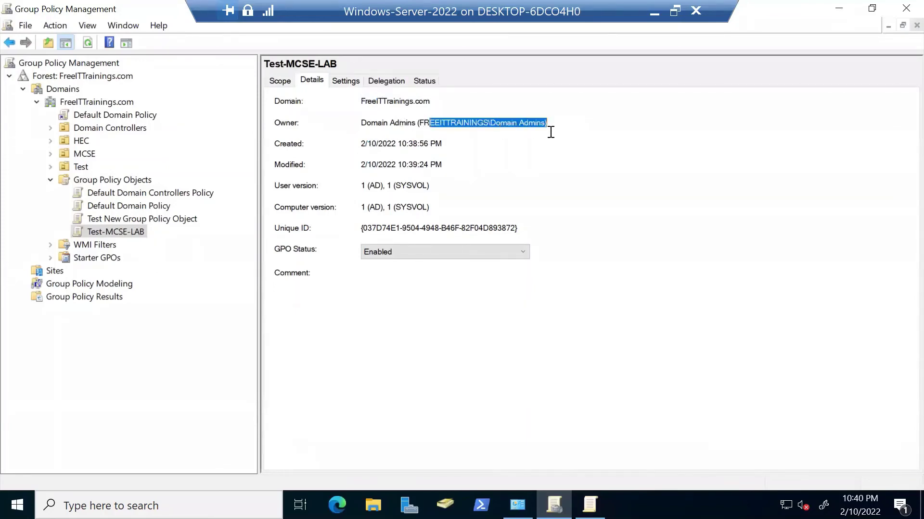
left_click(351, 80)
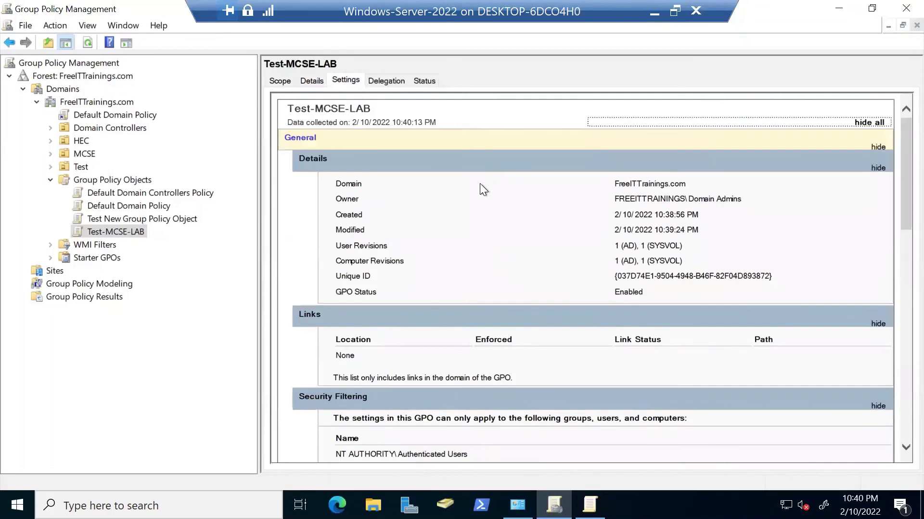
scroll(507, 247, "down", 15)
scroll(508, 252, "down", 3)
scroll(440, 200, "up", 15)
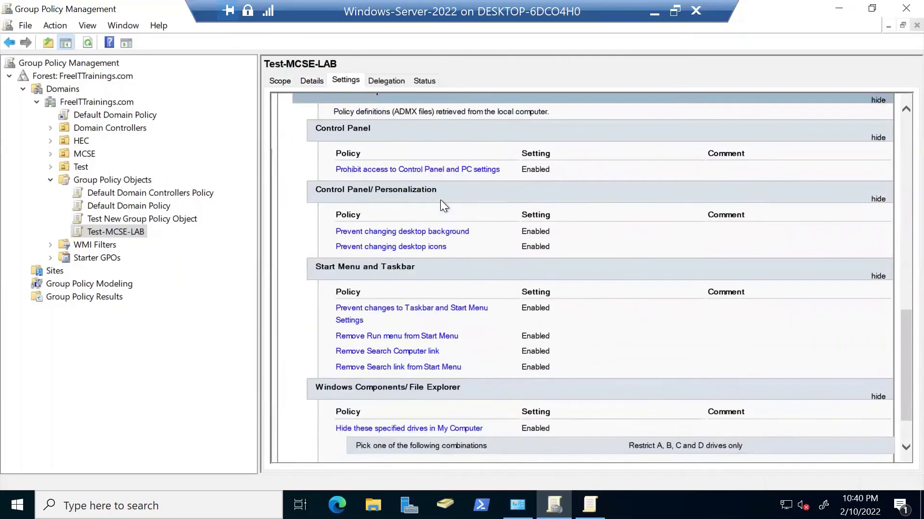
left_click(312, 80)
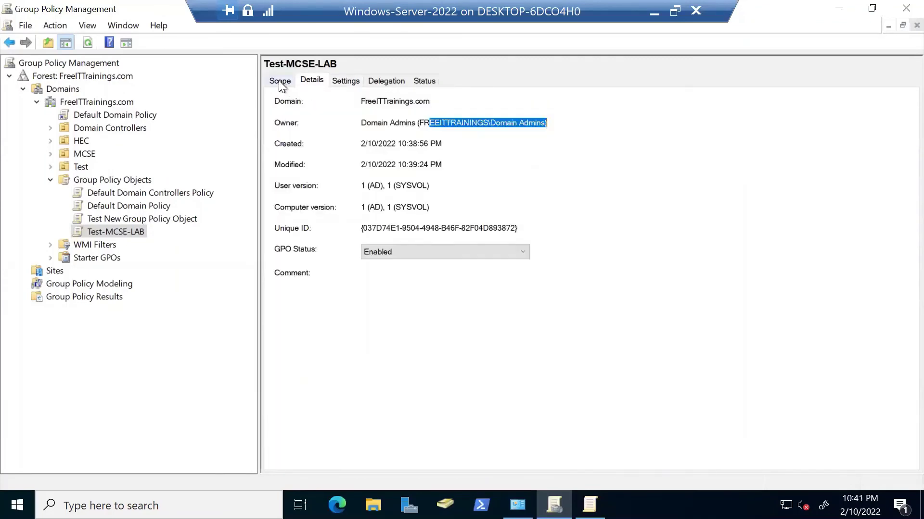
left_click(279, 79)
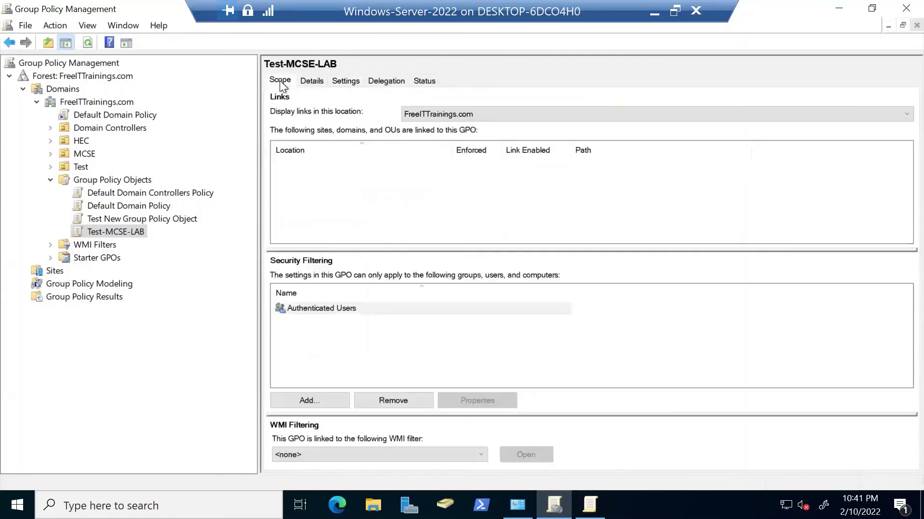
left_click(385, 82)
left_click(419, 81)
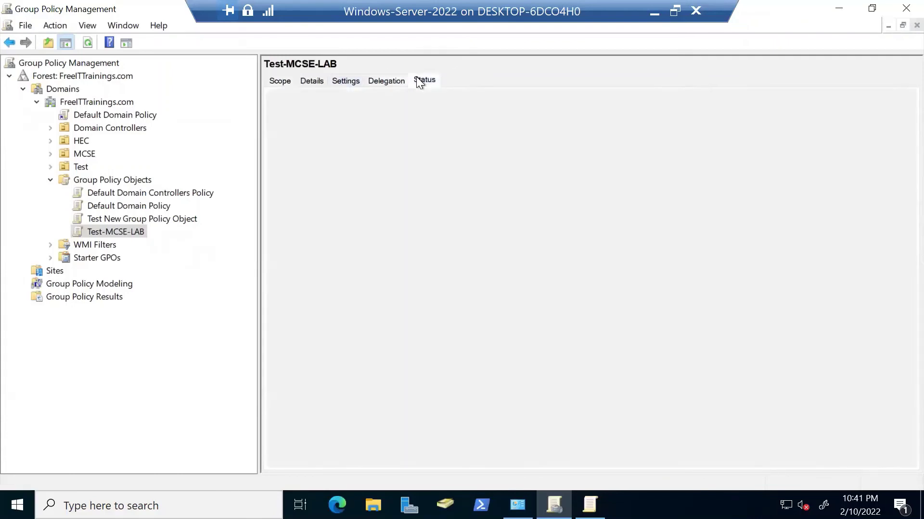
right_click(122, 233)
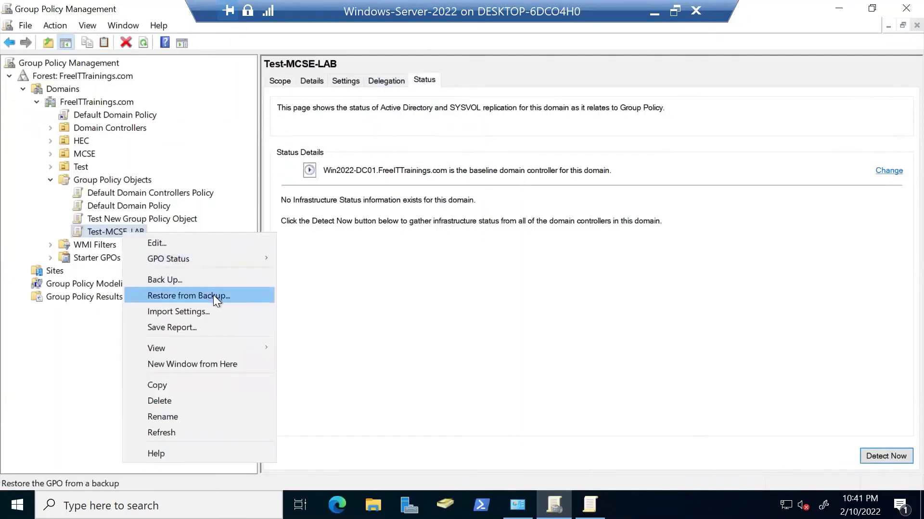
mouse_move(195, 258)
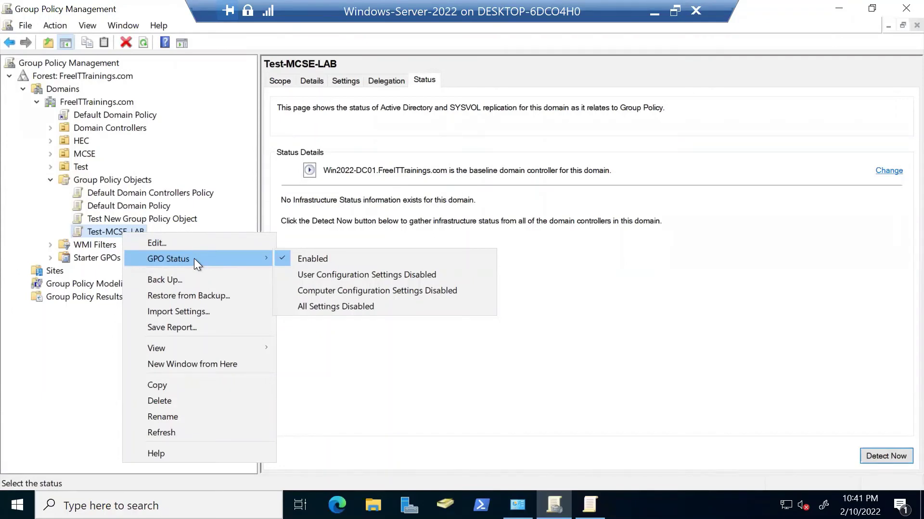
left_click(91, 369)
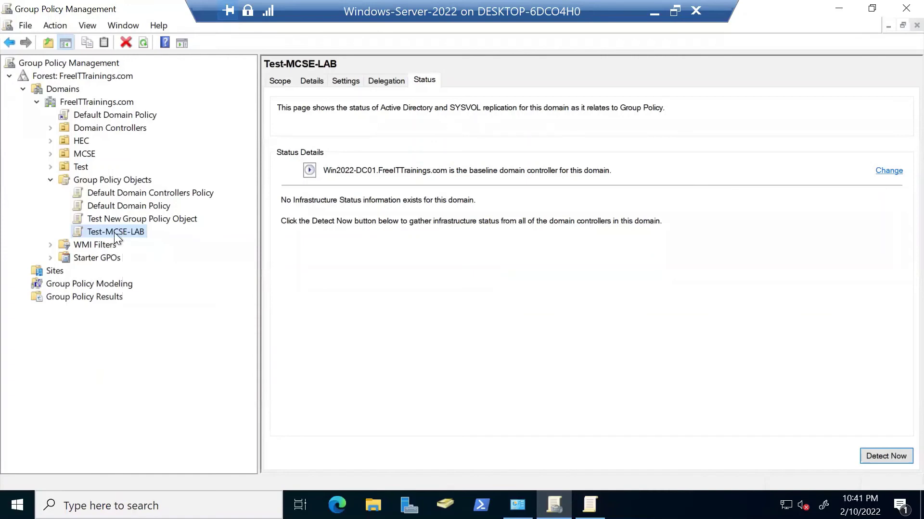
Step: Set the GPO status of Test-MCSE-LAB to All Settings Disabled
right_click(116, 232)
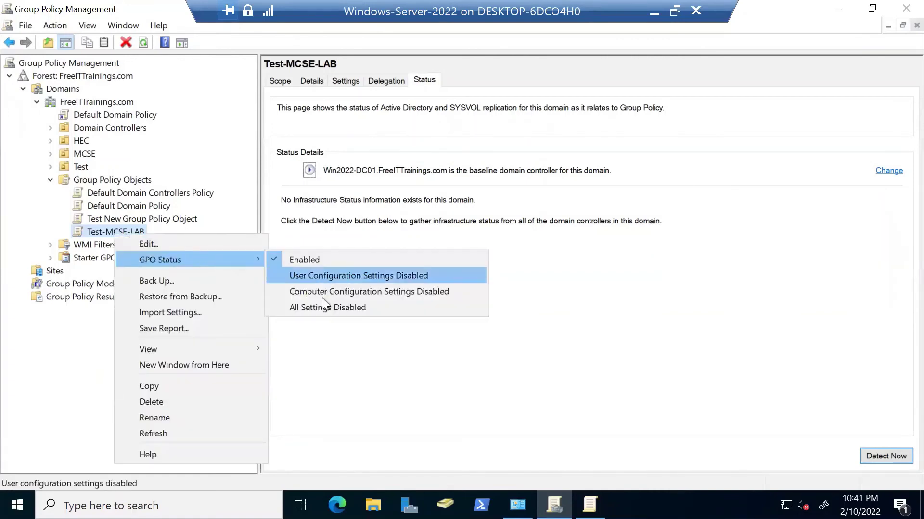
left_click(322, 308)
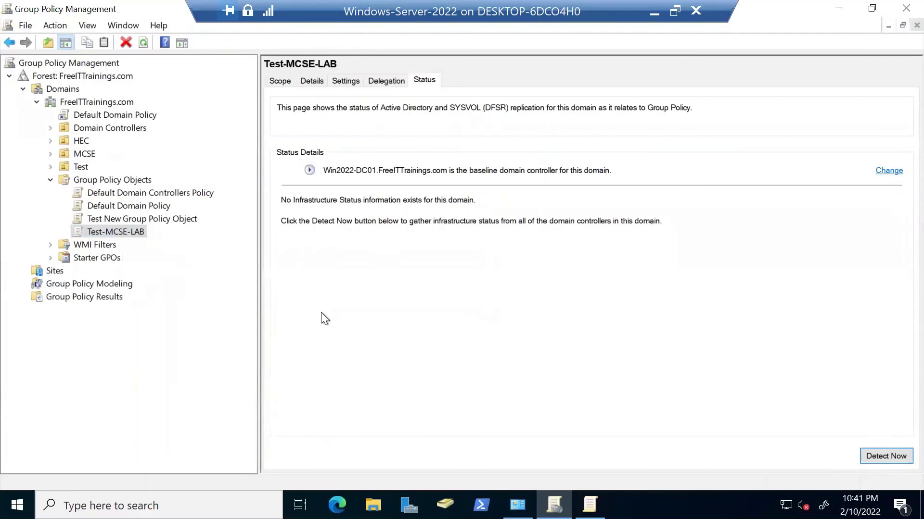
Step: Set the GPO status of Test-MCSE-LAB to User Configuration Settings Disabled
right_click(137, 233)
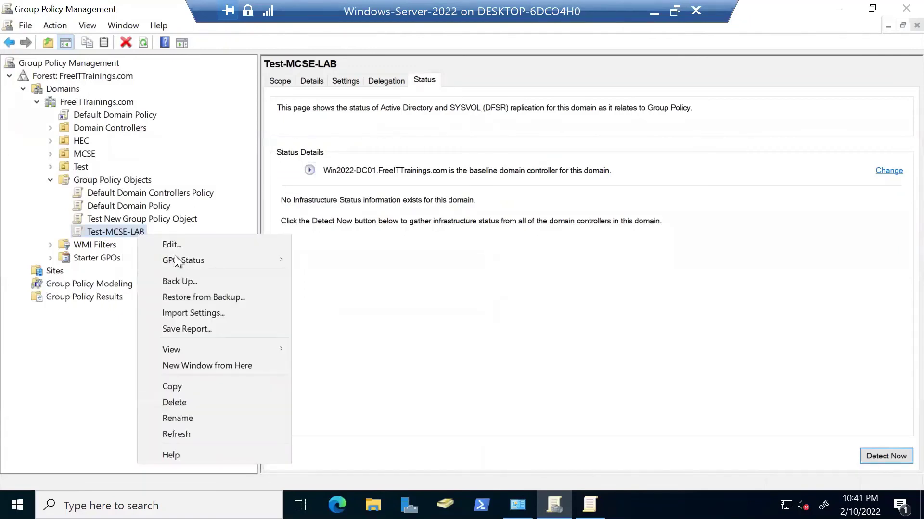
mouse_move(218, 261)
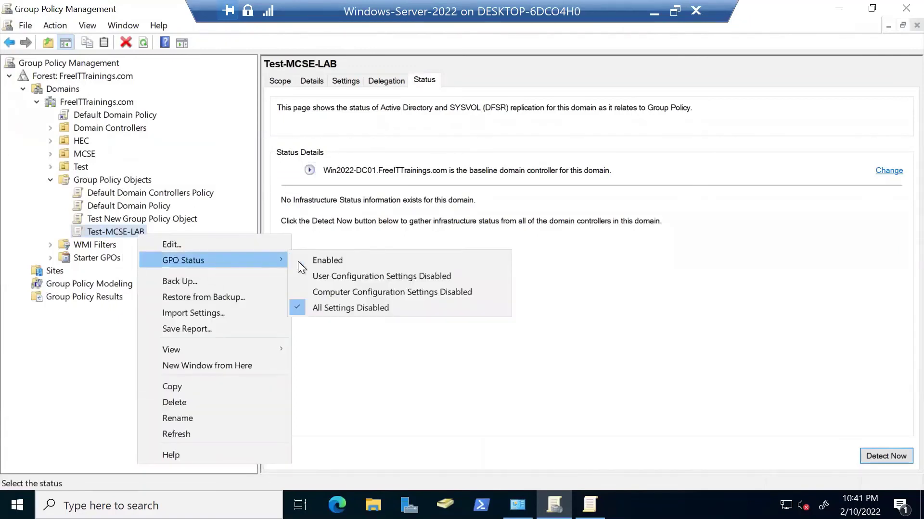
left_click(350, 278)
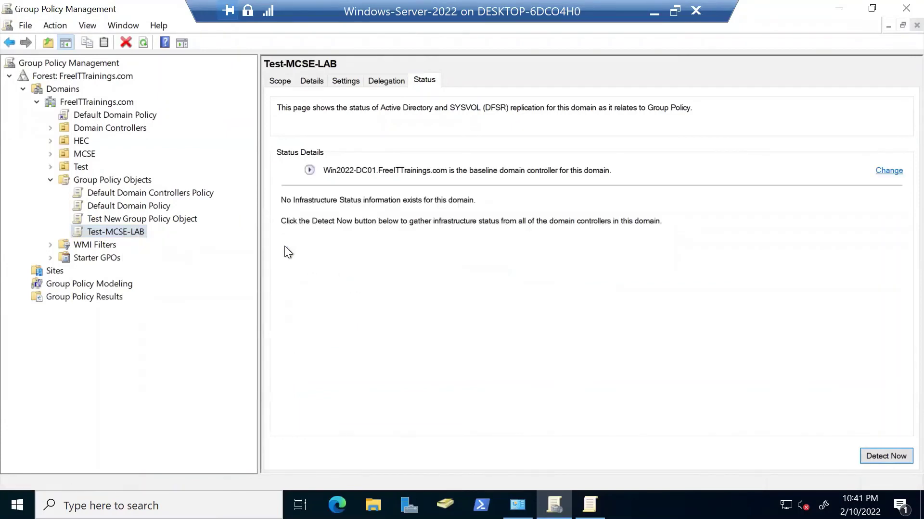
right_click(138, 230)
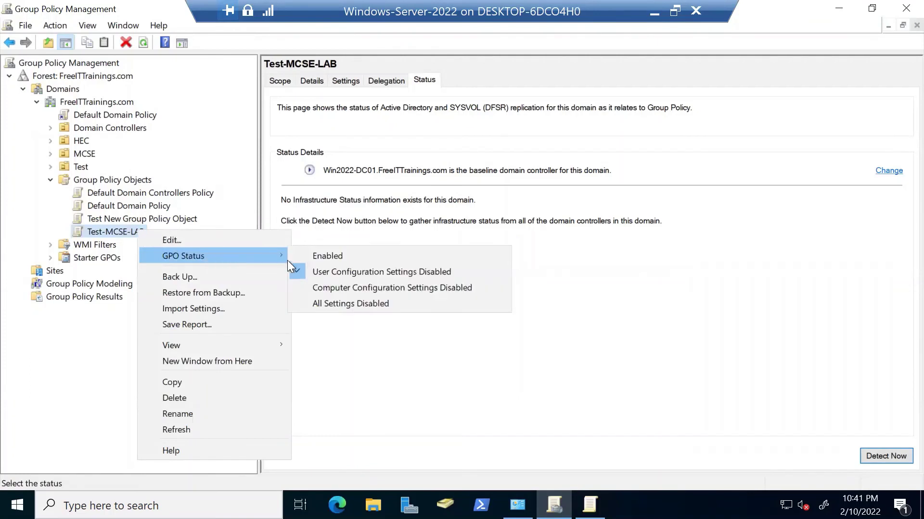
left_click(311, 255)
right_click(133, 232)
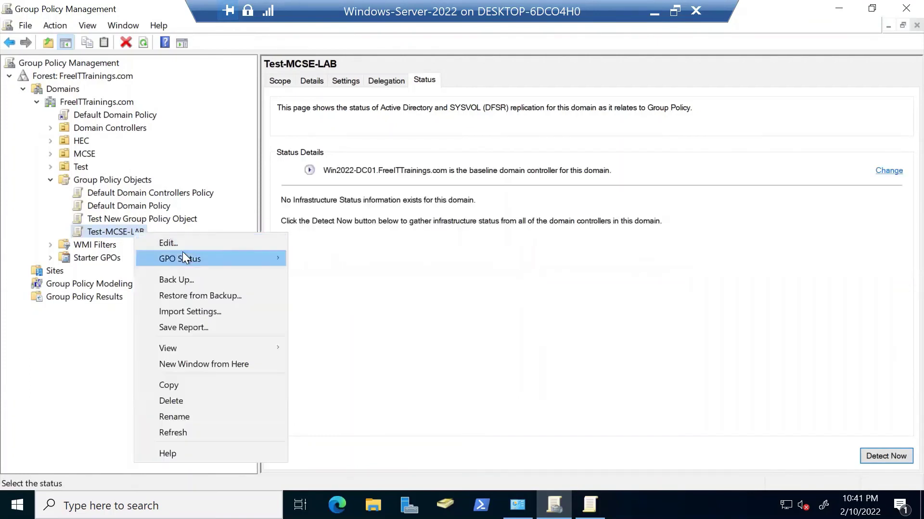
mouse_move(187, 259)
left_click(340, 272)
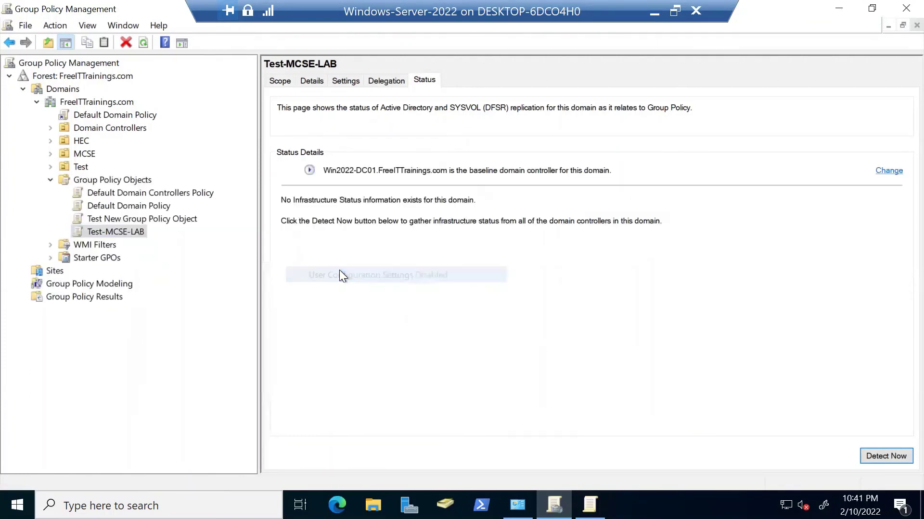
Step: Set the GPO status of Test-MCSE-LAB to Computer Configuration Settings Disabled and check which status is selected
right_click(139, 233)
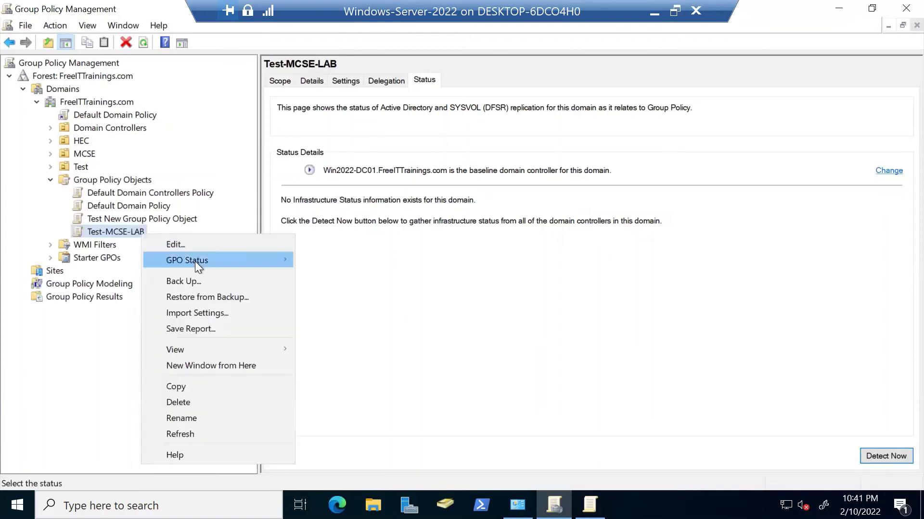
mouse_move(207, 261)
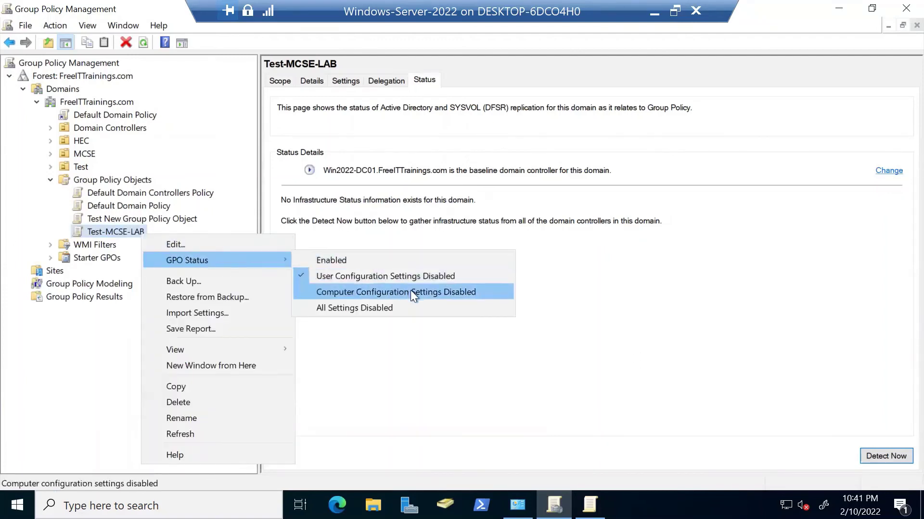
left_click(307, 290)
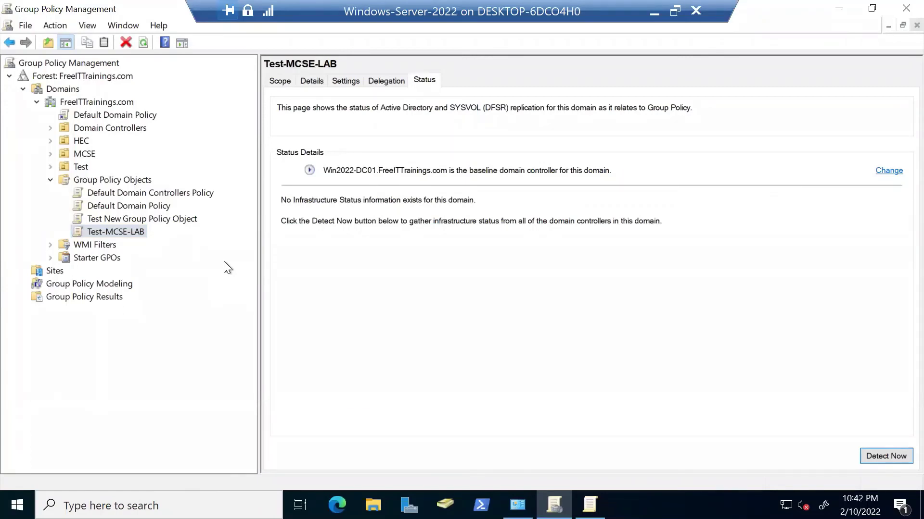
right_click(138, 232)
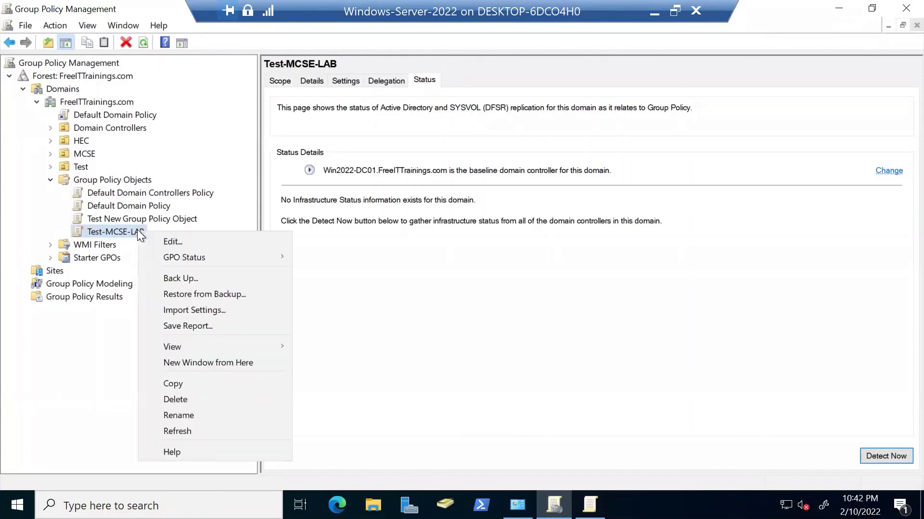
mouse_move(253, 260)
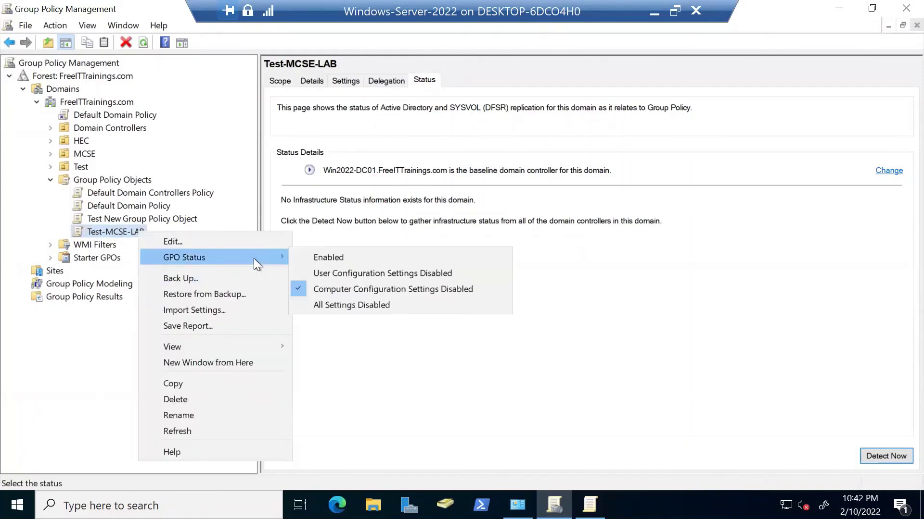
left_click(491, 369)
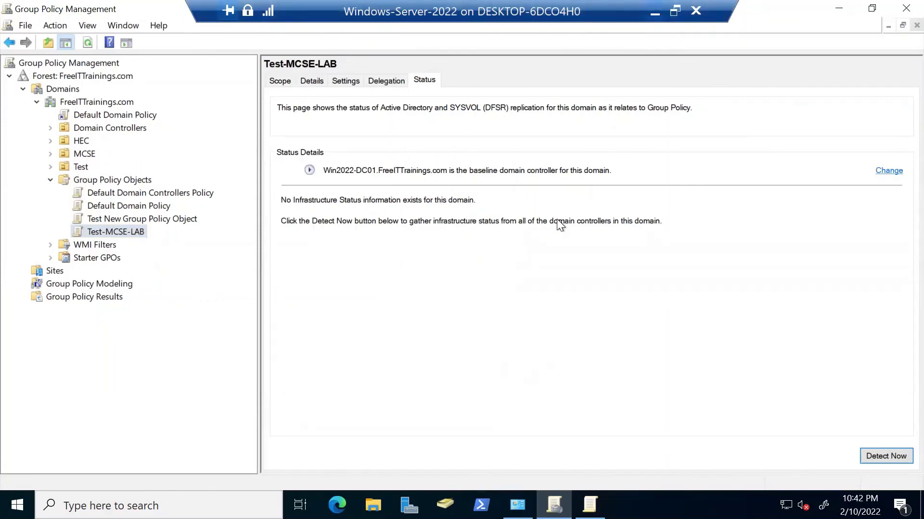
Step: Minimise the Windows-Server-2022 virtual machine and switch to the running PowerPoint slide show on the host computer
left_click(654, 12)
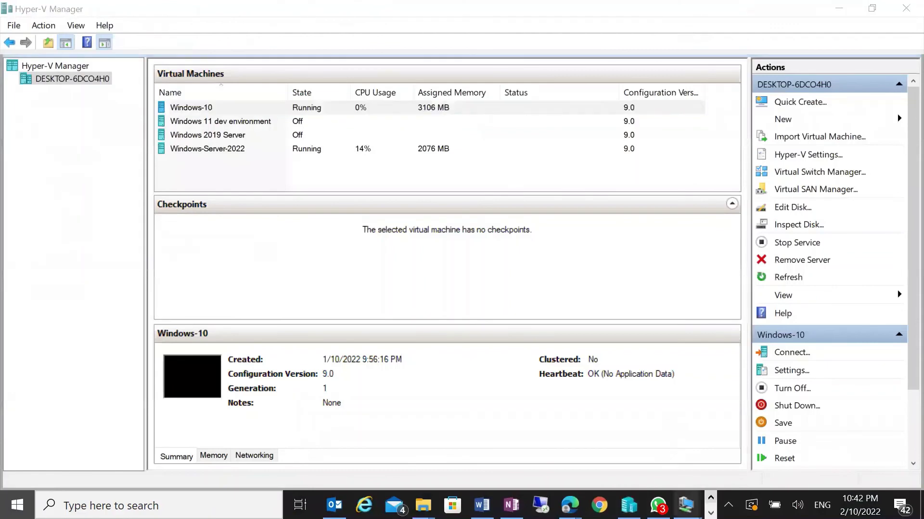
left_click(710, 512)
mouse_move(374, 505)
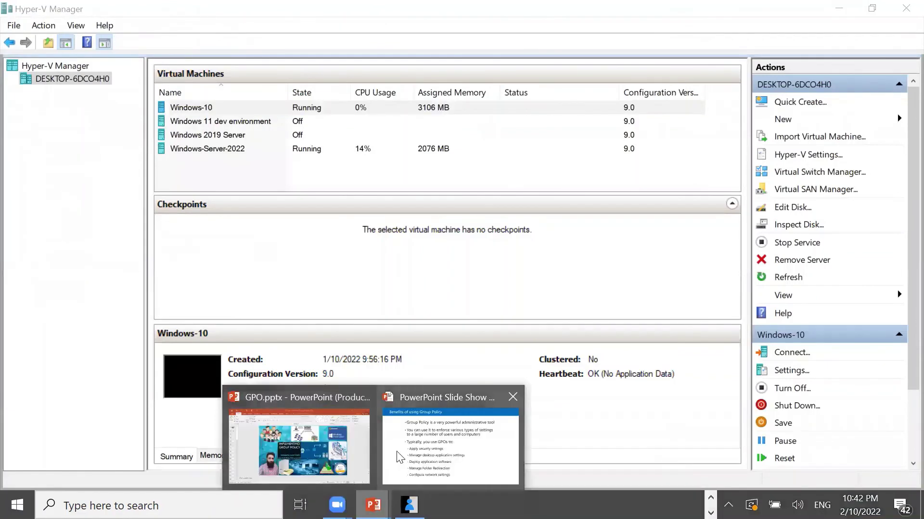